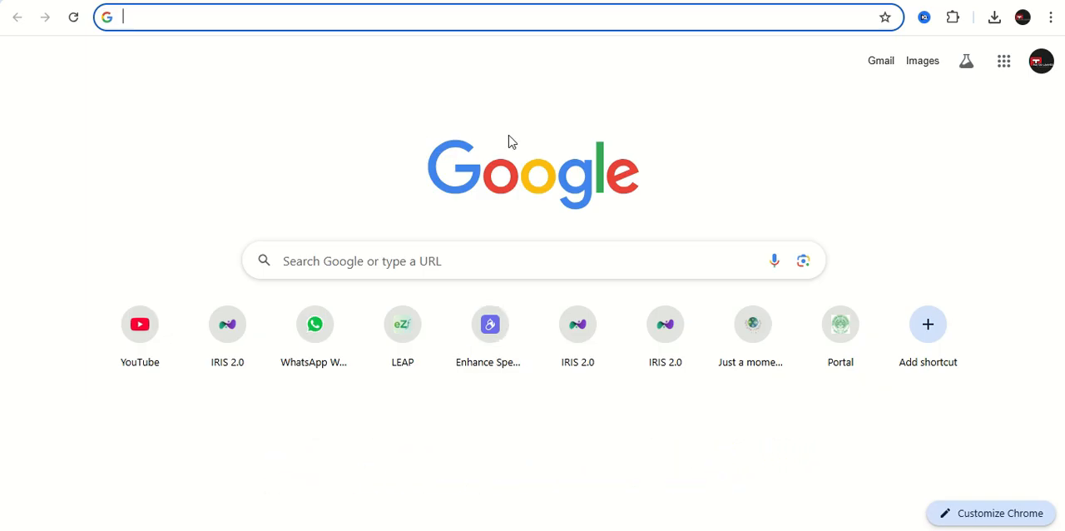
Open the LEAP eZfile portal and look over its login page.
click(403, 327)
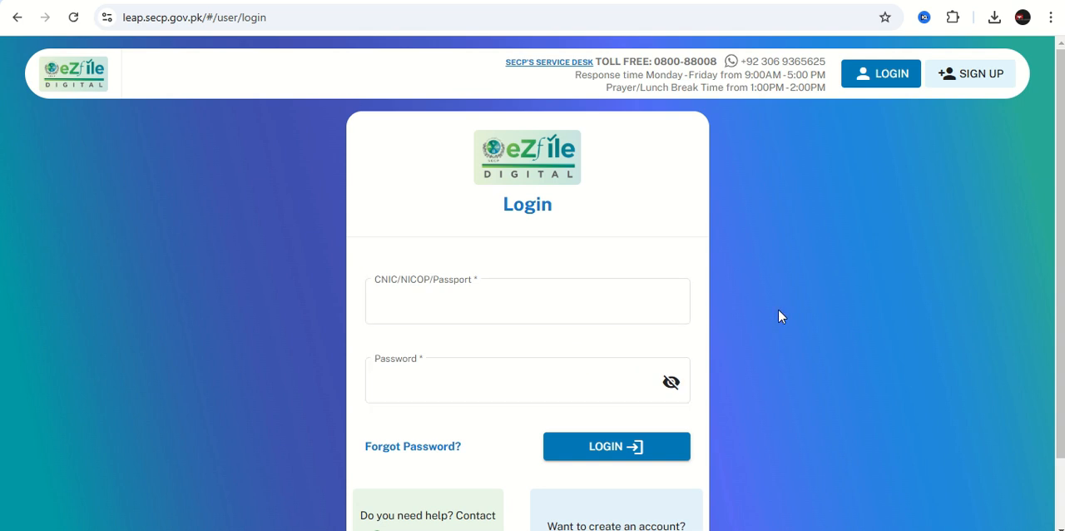
scroll(811, 282, down, 1)
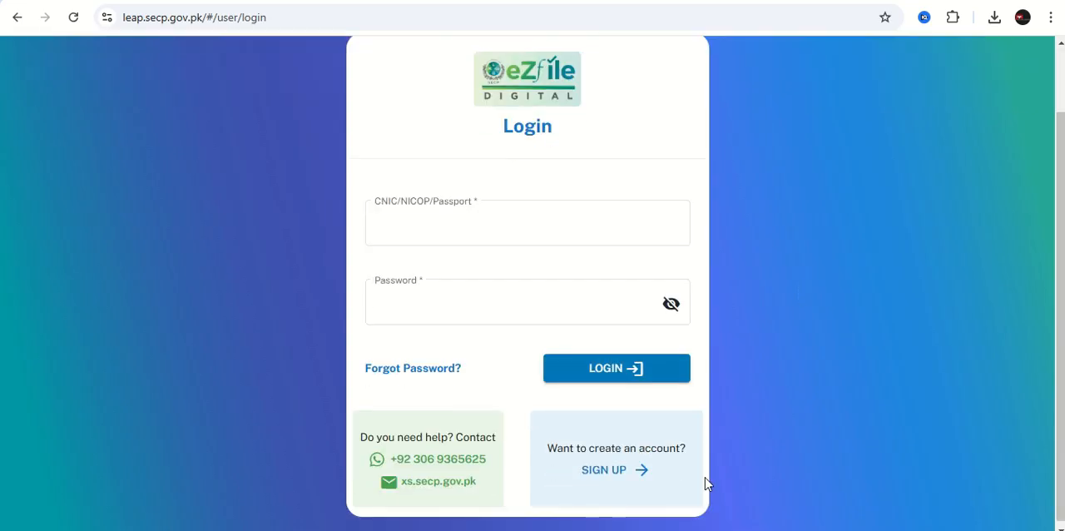
scroll(835, 332, up, 1)
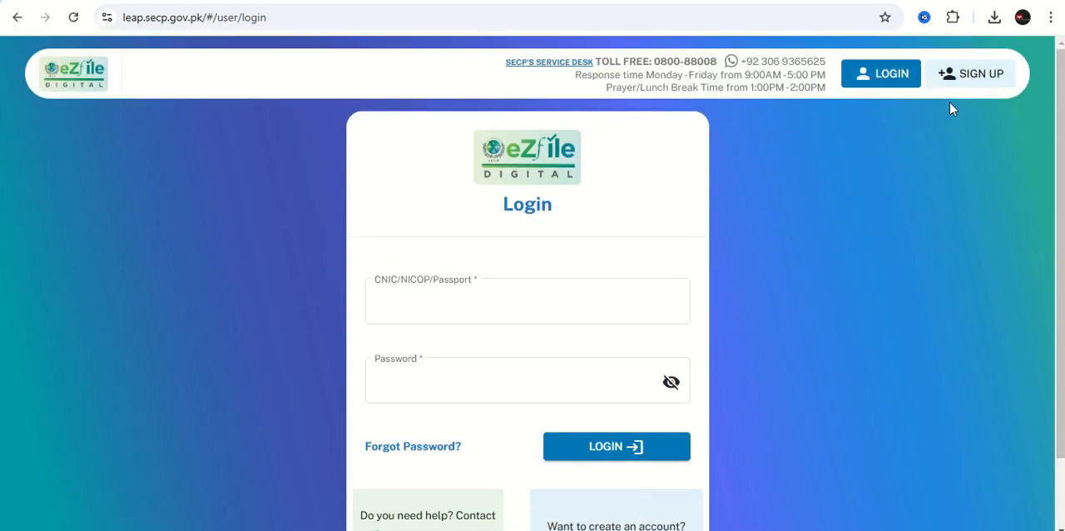
Start a new account sign-up as a Pakistani Citizen and CNIC Holder.
click(964, 72)
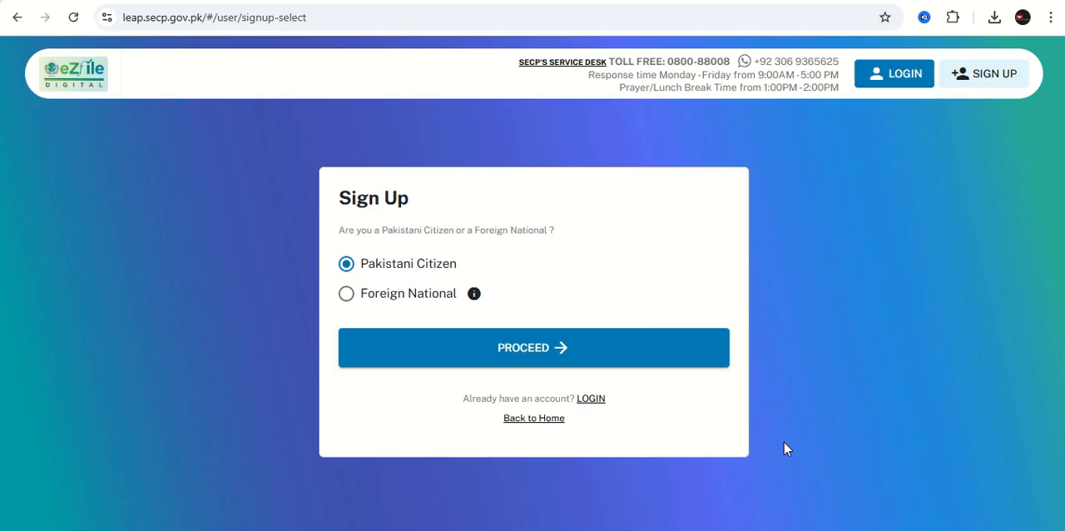
click(983, 74)
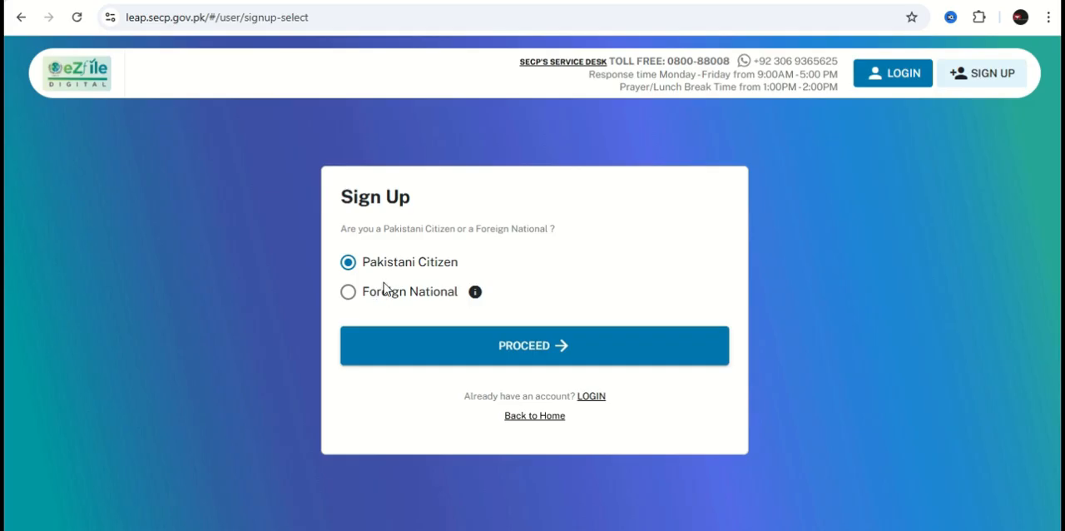
click(467, 357)
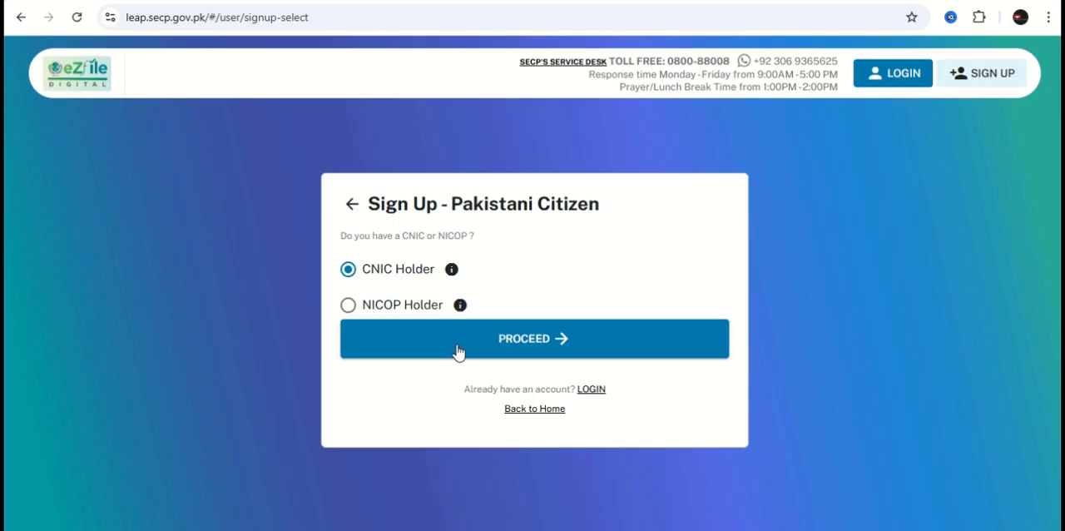
click(457, 350)
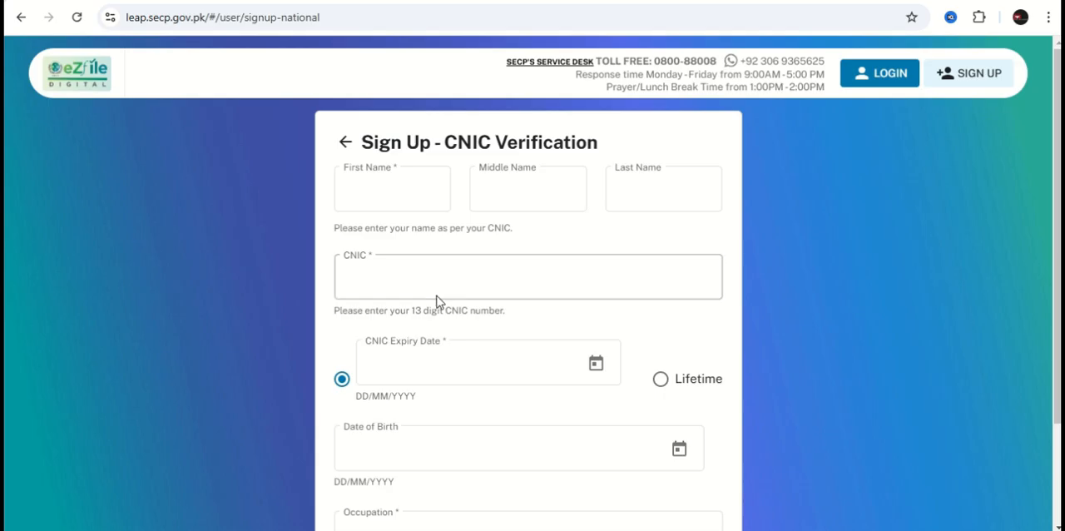
Fill in the applicant's first name, last name and 13-digit CNIC number on the CNIC verification form.
click(399, 187)
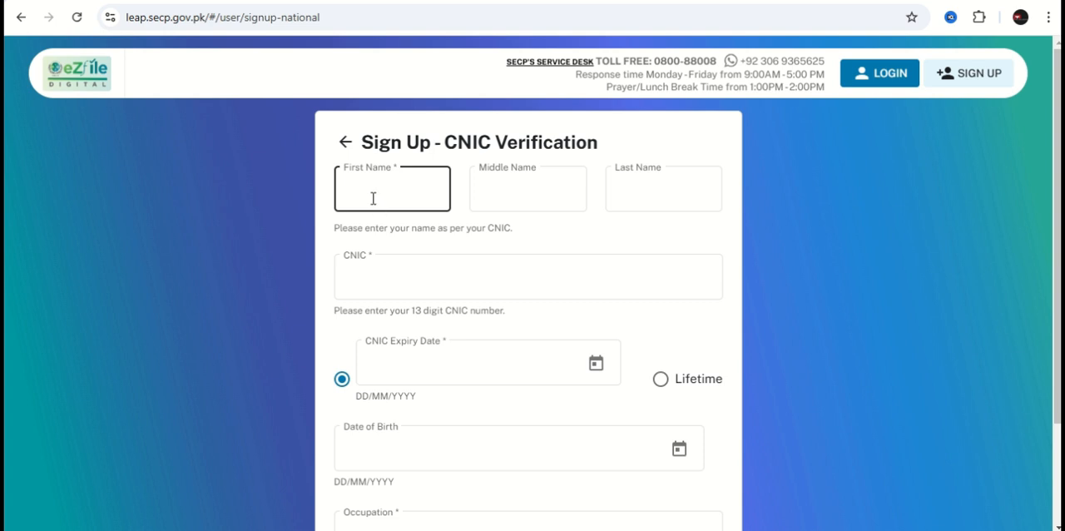
click(374, 198)
text(aq)
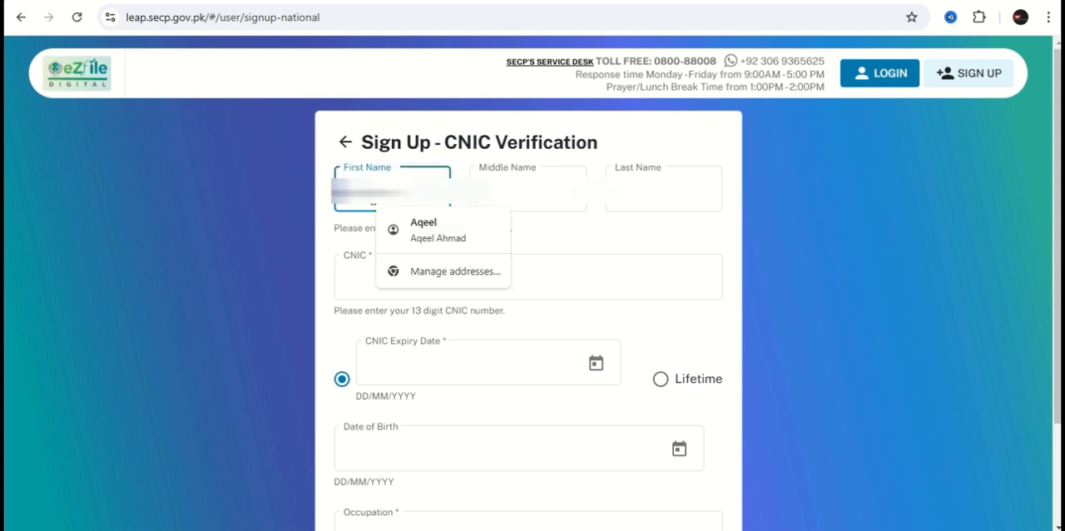
click(526, 193)
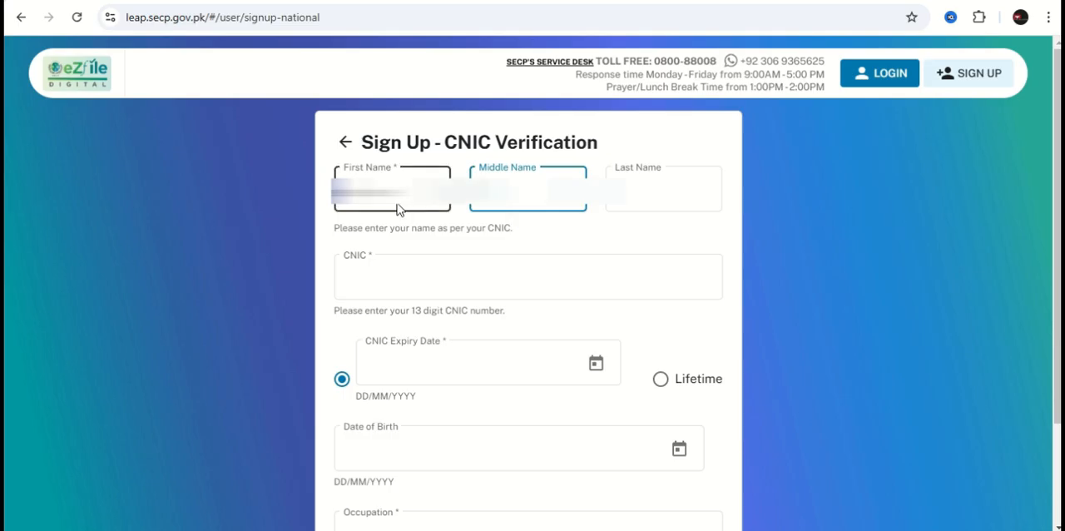
click(626, 207)
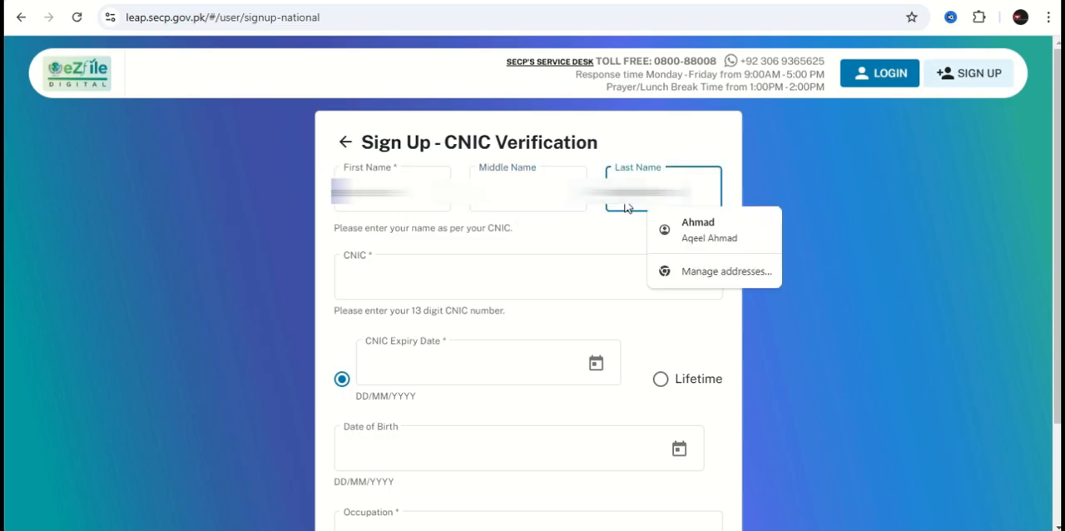
click(560, 240)
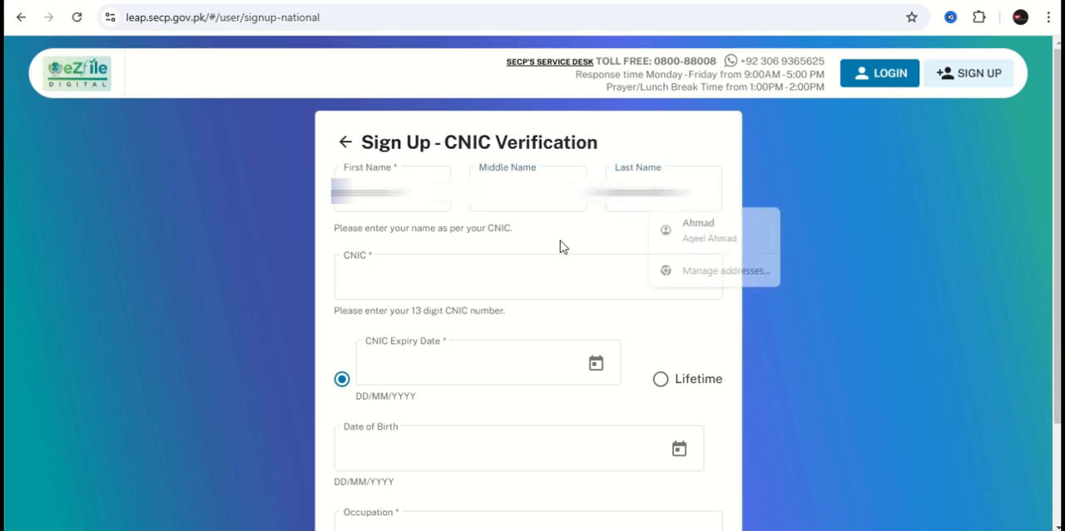
click(354, 281)
text(1)
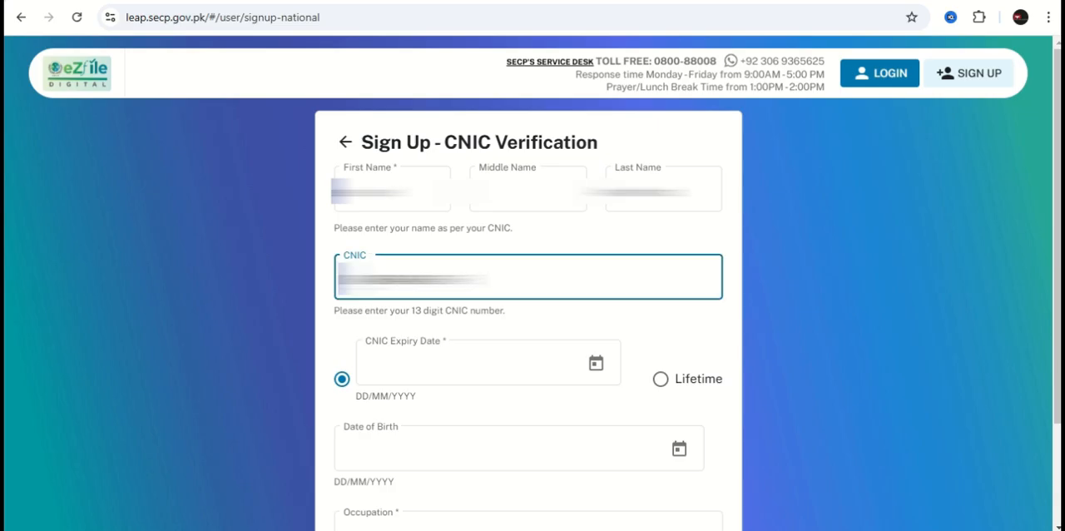
Set the CNIC expiry date to 02/12/2030 and pick the applicant's date of birth.
click(509, 388)
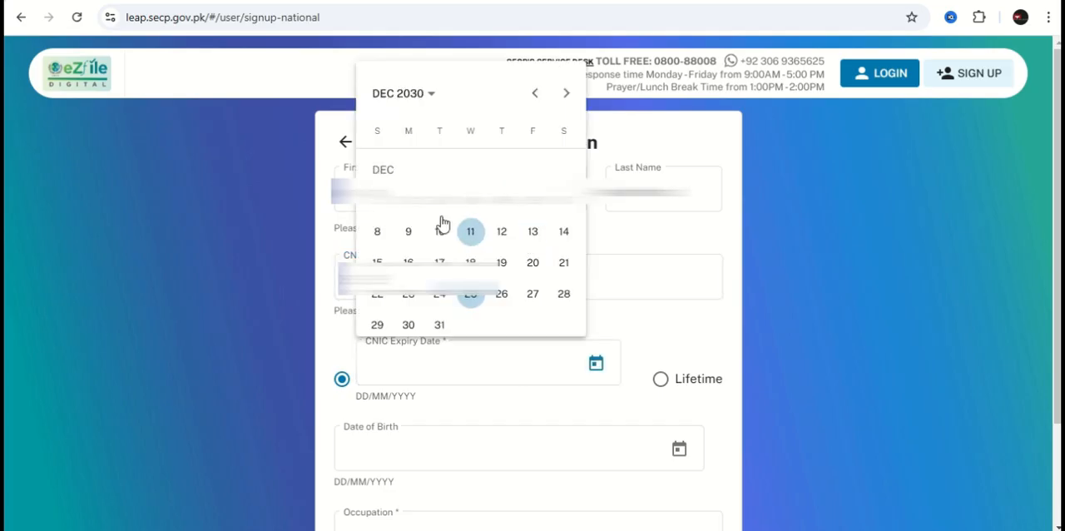
click(408, 204)
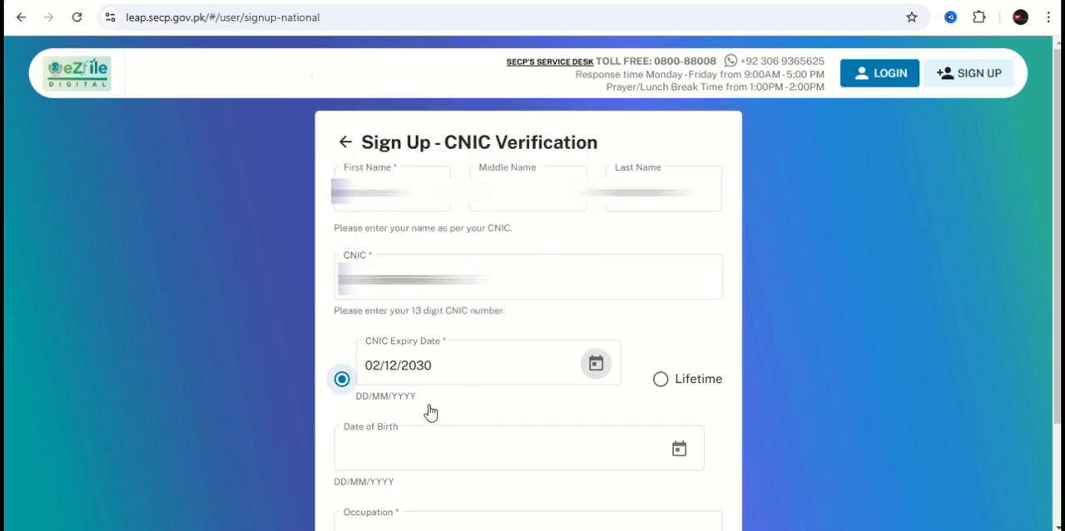
click(419, 447)
click(388, 350)
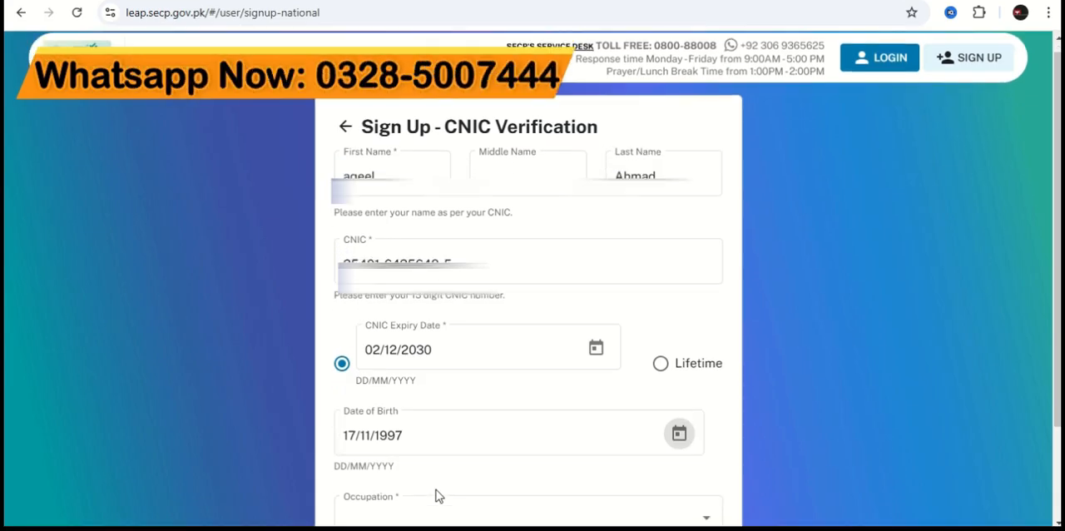
Set the occupation to Business and submit the CNIC verification form.
scroll(436, 491, down, 3)
click(398, 415)
click(398, 412)
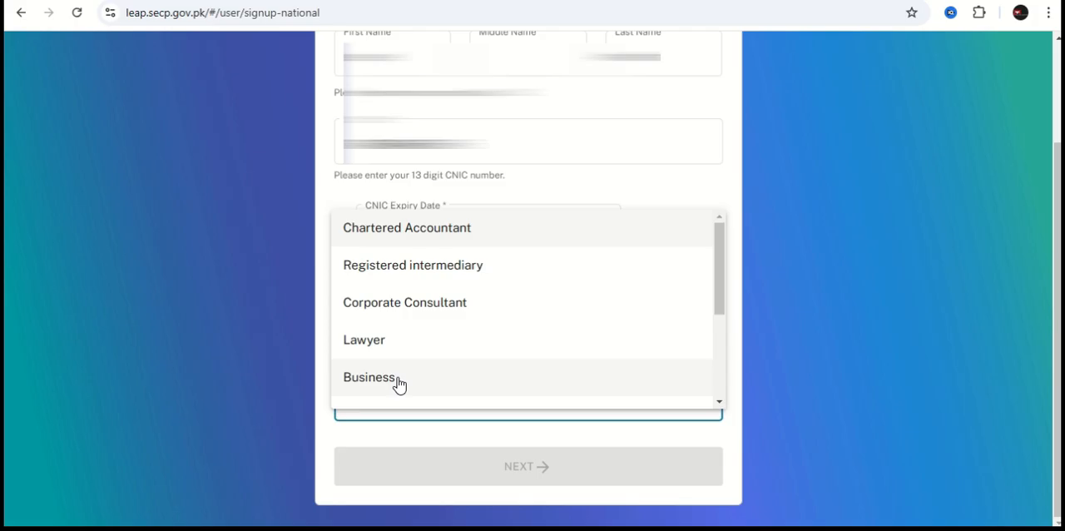
scroll(399, 382, down, 2)
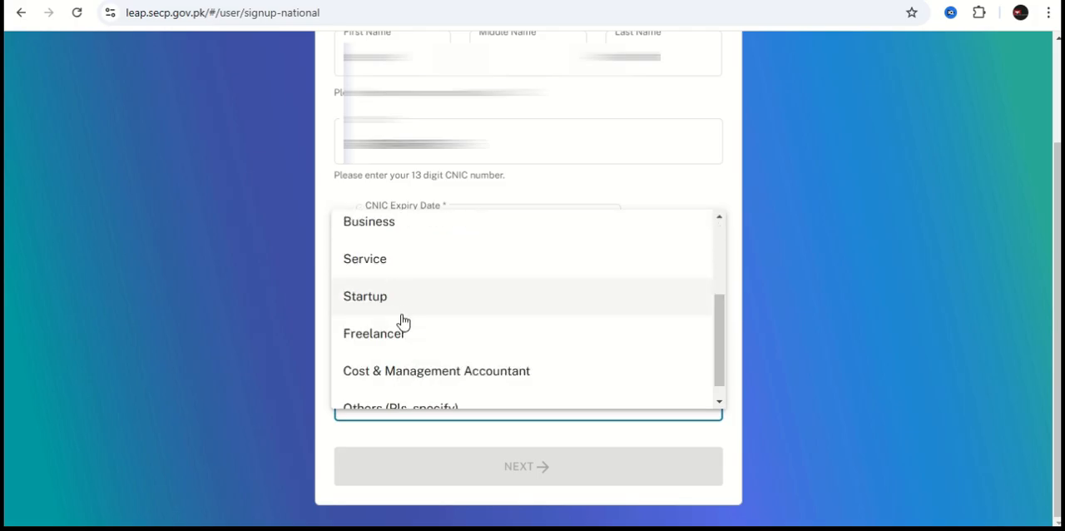
scroll(402, 321, down, 1)
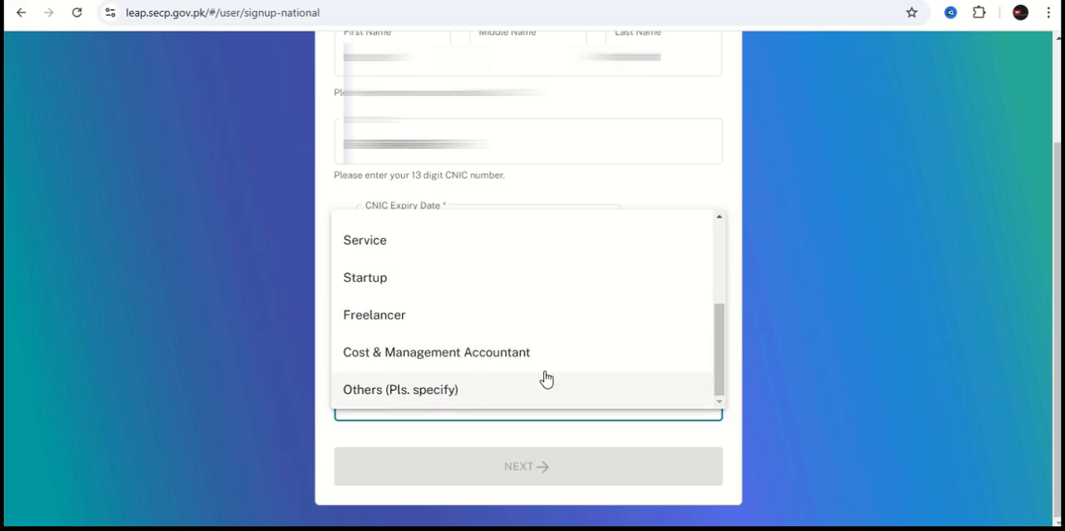
scroll(545, 378, up, 3)
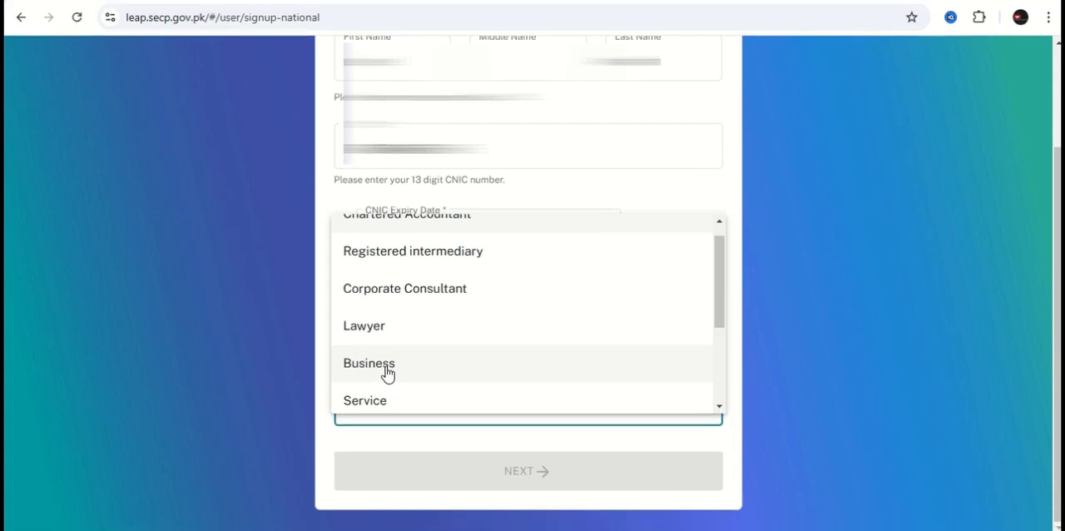
click(387, 369)
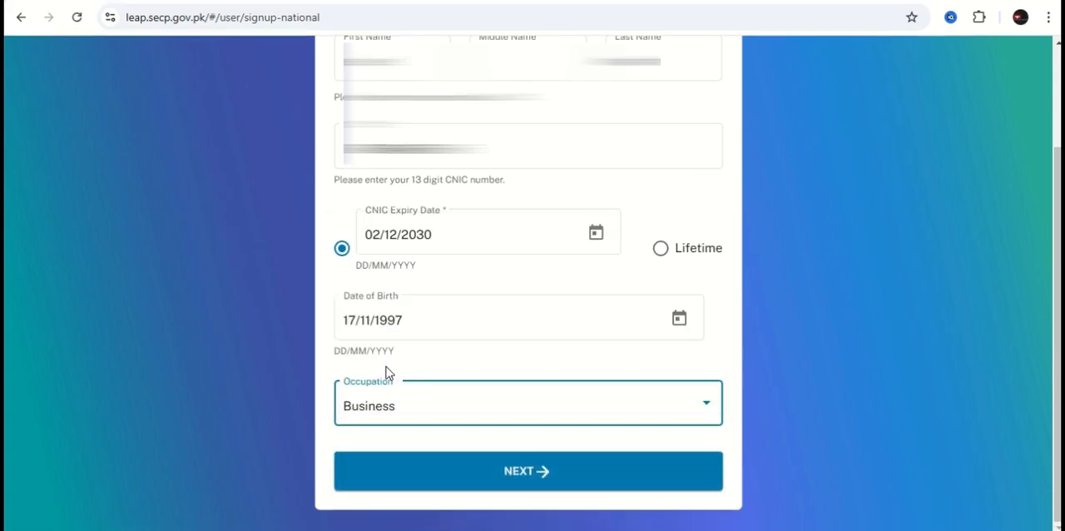
click(465, 478)
Submit the mobile number registered with the CNIC and verify it with the 4-digit SMS verification code.
click(515, 443)
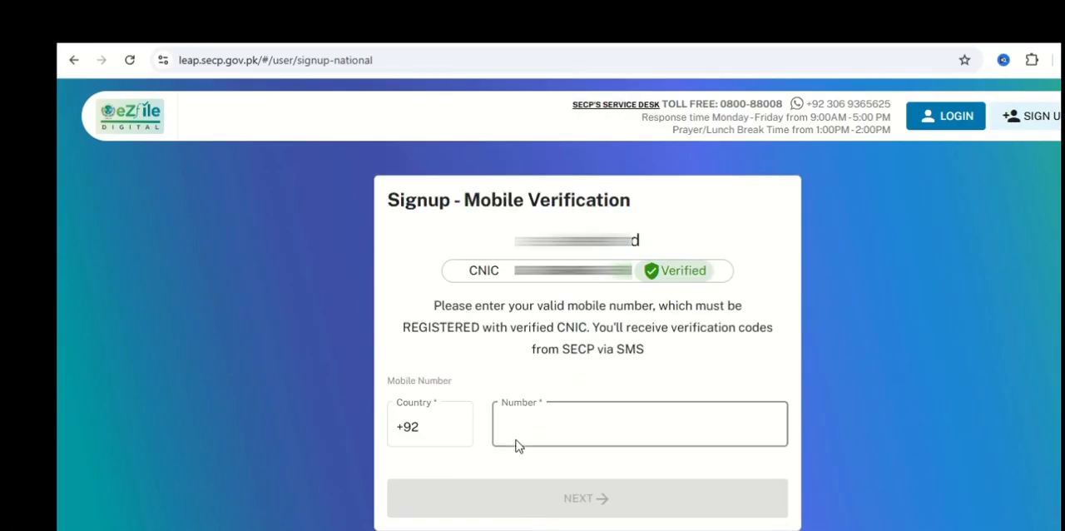
click(510, 431)
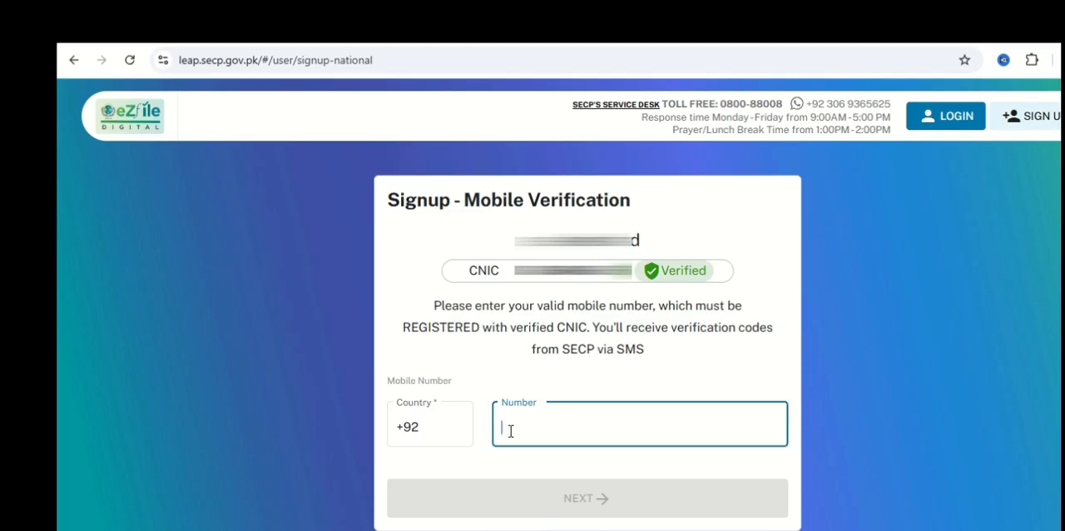
text(308******)
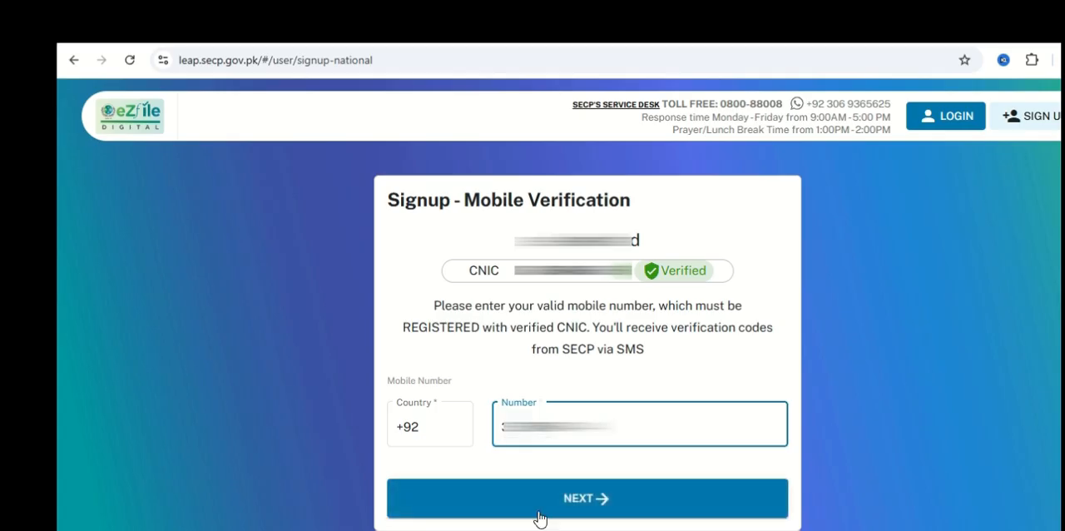
click(565, 505)
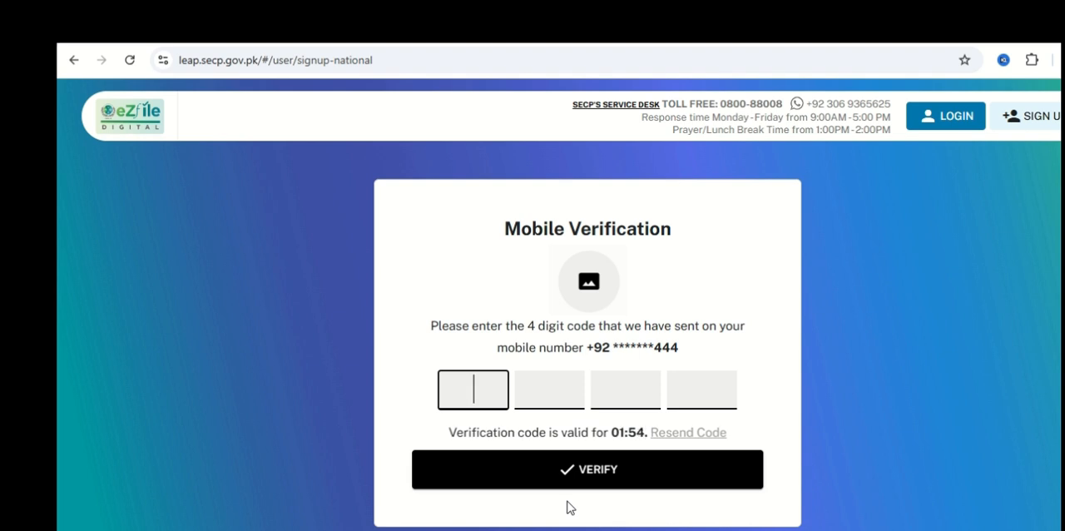
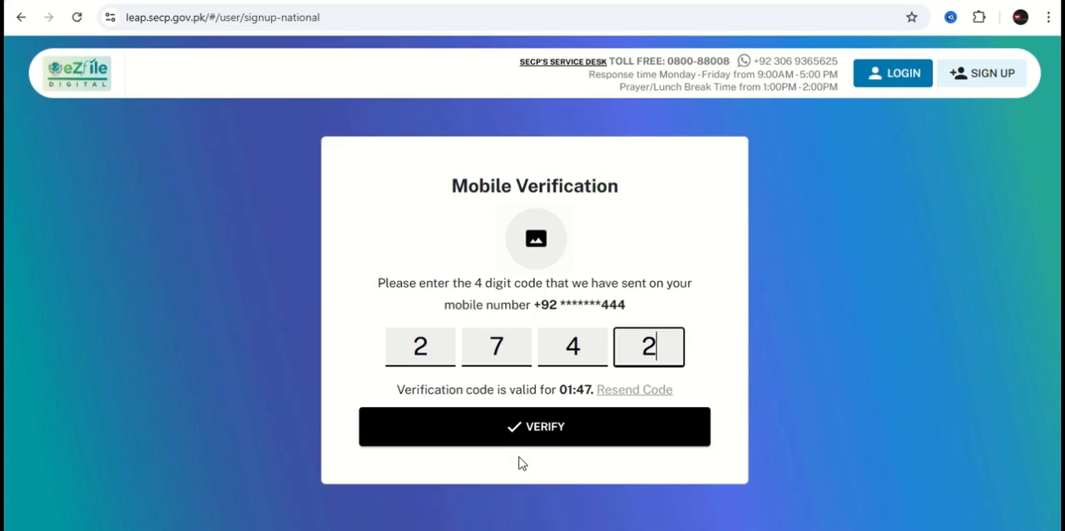
click(552, 441)
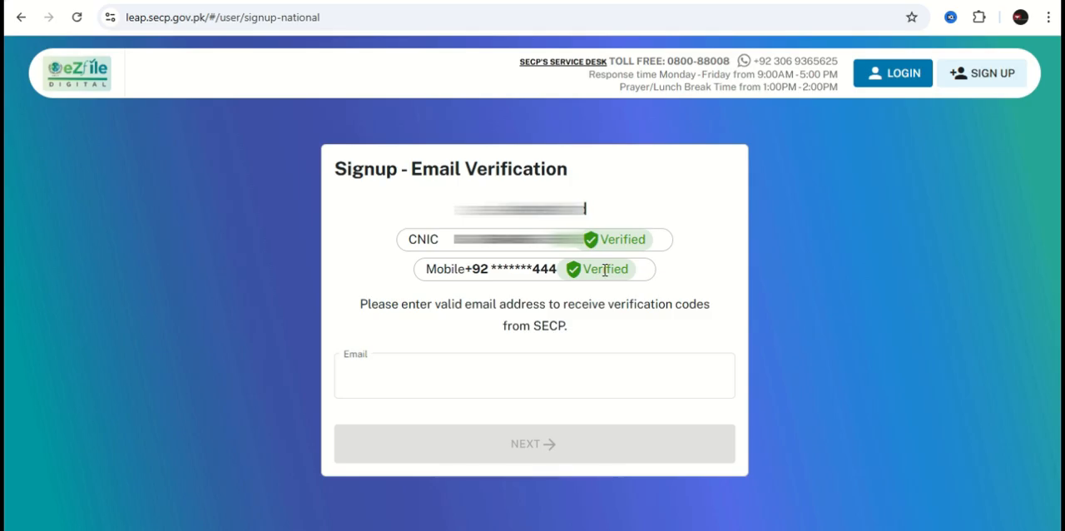
Submit the applicant's email address and verify it with the emailed 4-digit verification code.
click(423, 374)
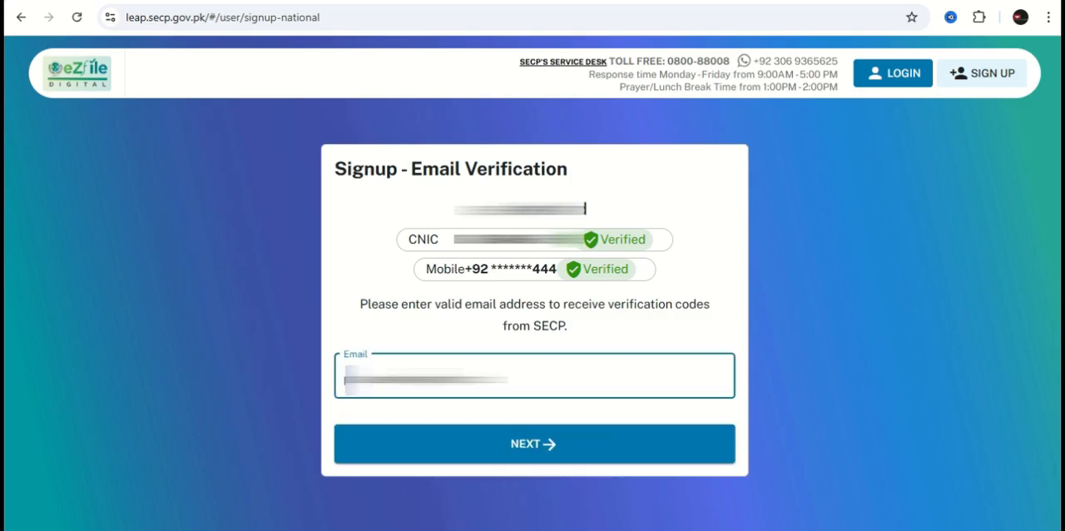
click(482, 458)
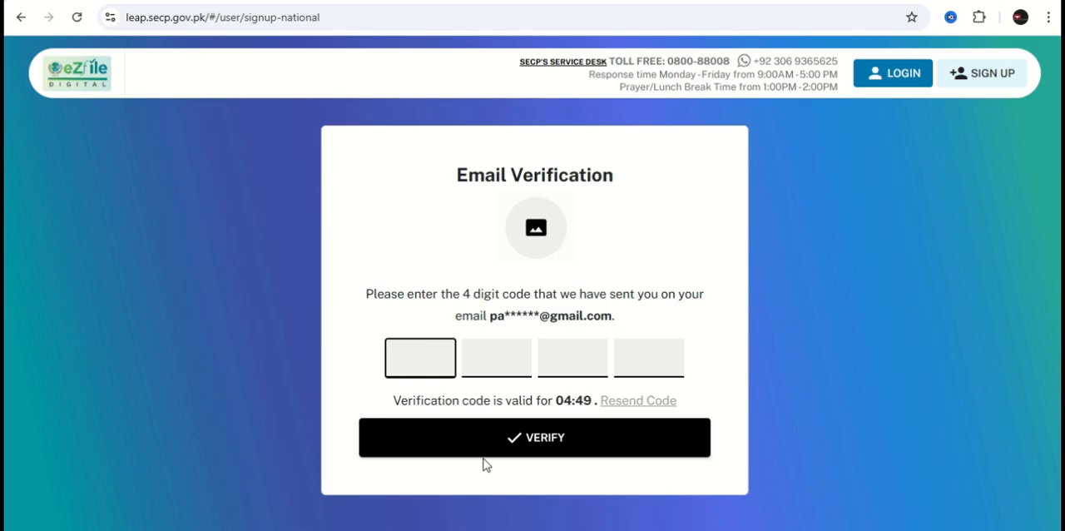
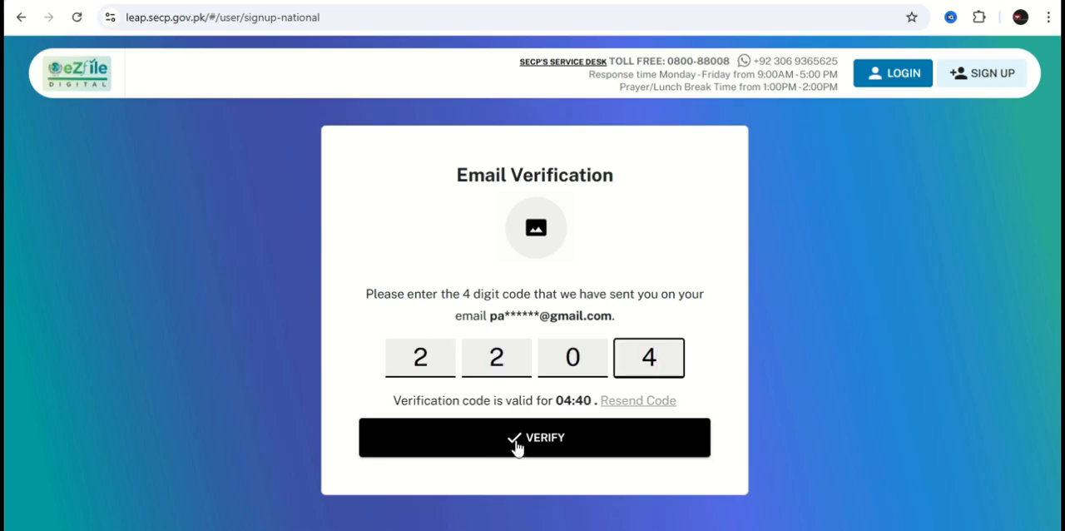
click(516, 446)
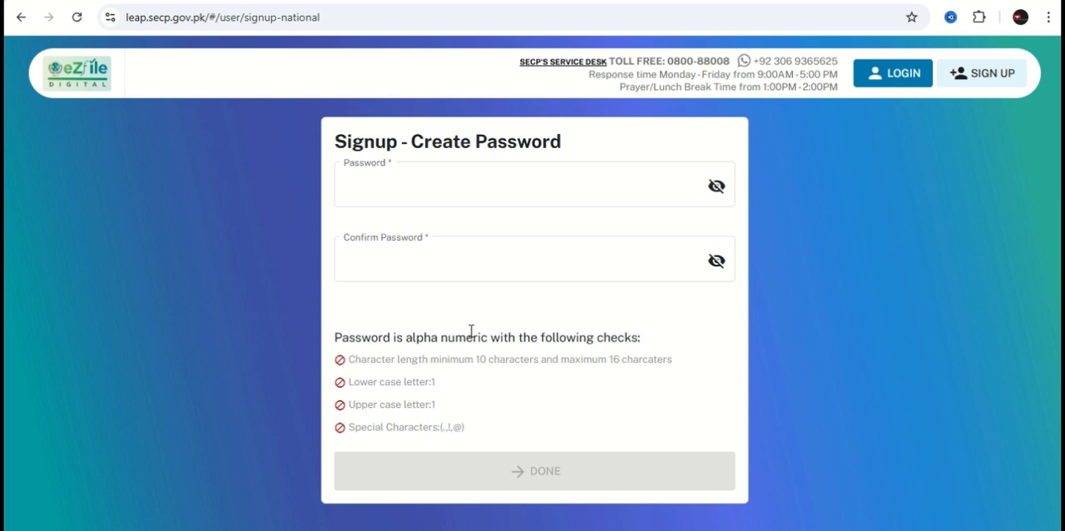
Enter and confirm the account password, complete the sign-up and continue to the login page.
click(350, 203)
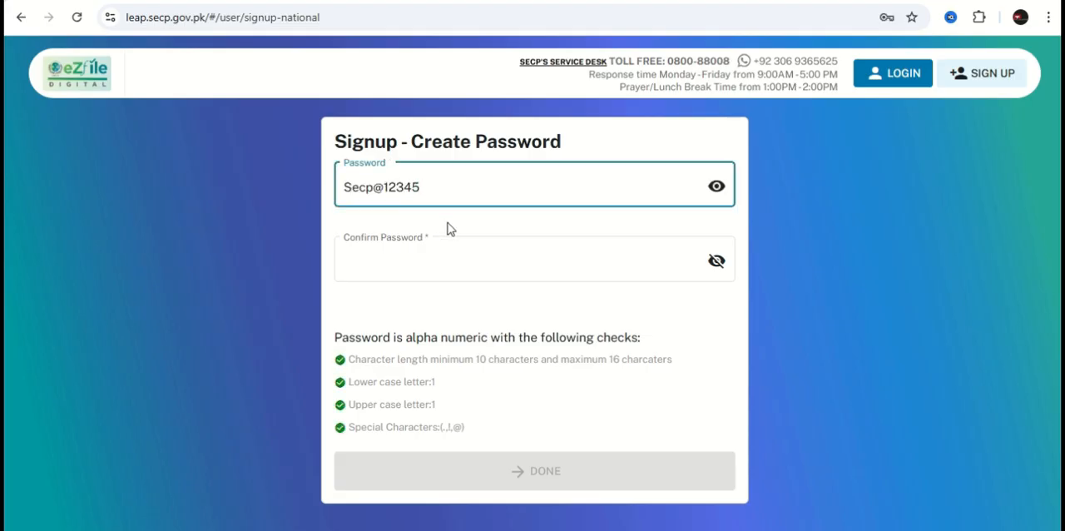
click(717, 190)
click(716, 186)
click(433, 275)
key(ctrl+v)
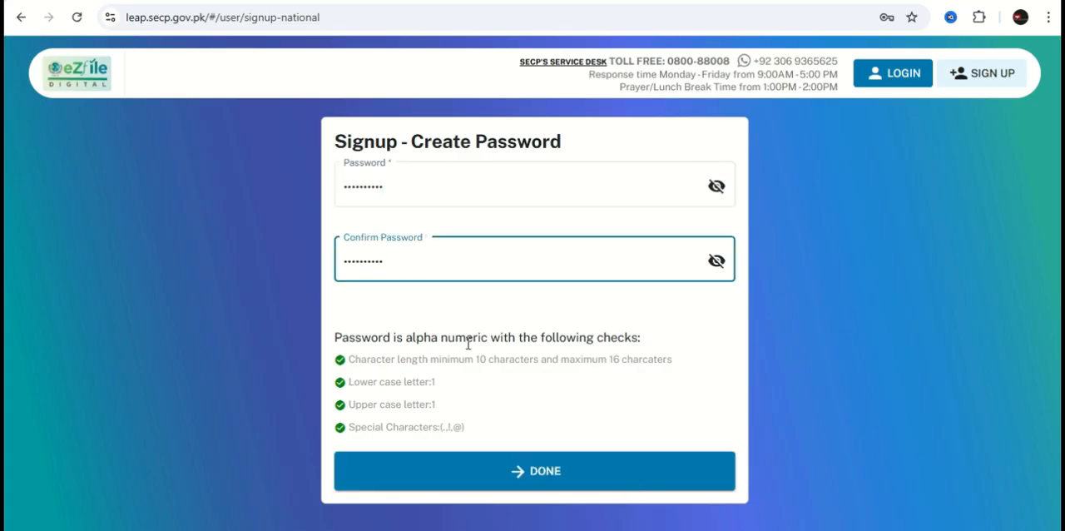
click(470, 477)
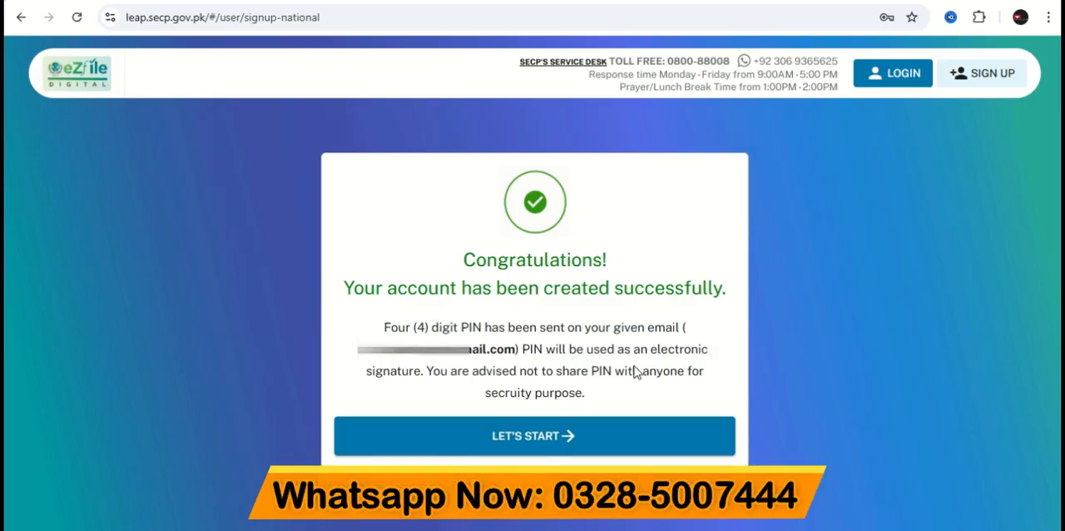
click(539, 445)
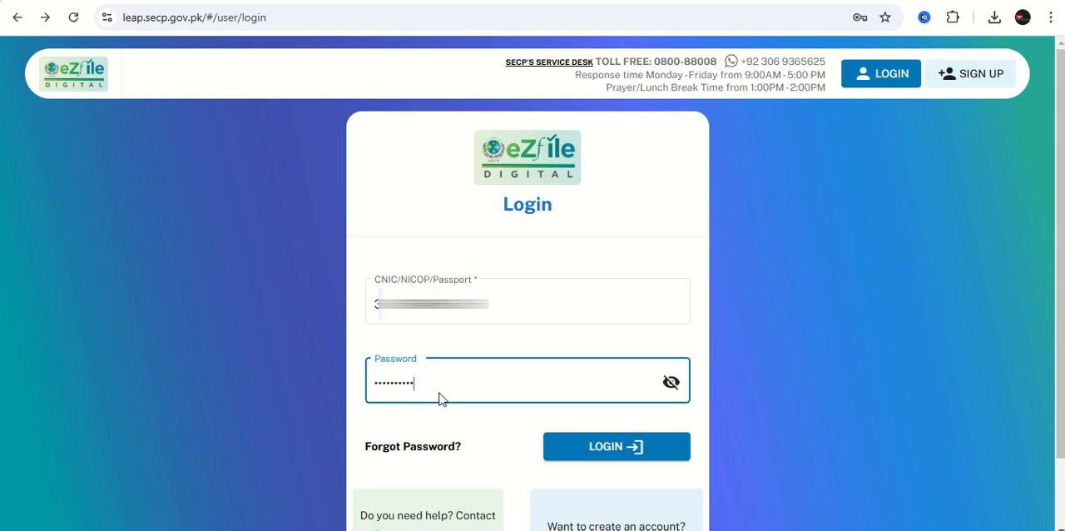
Log in to the account and start a name reservation application of type Combined Name Reservation & Incorporation.
click(621, 454)
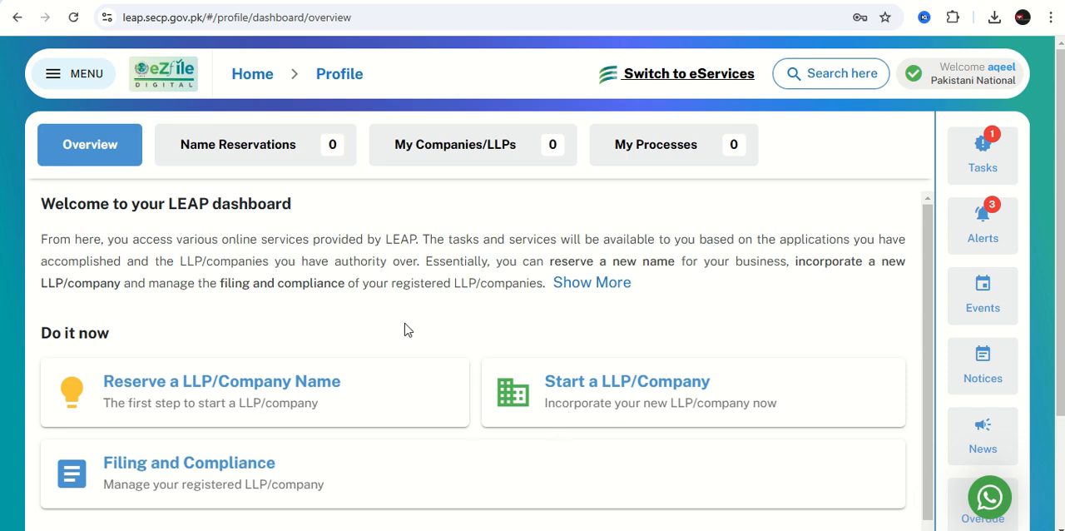
click(183, 408)
click(183, 407)
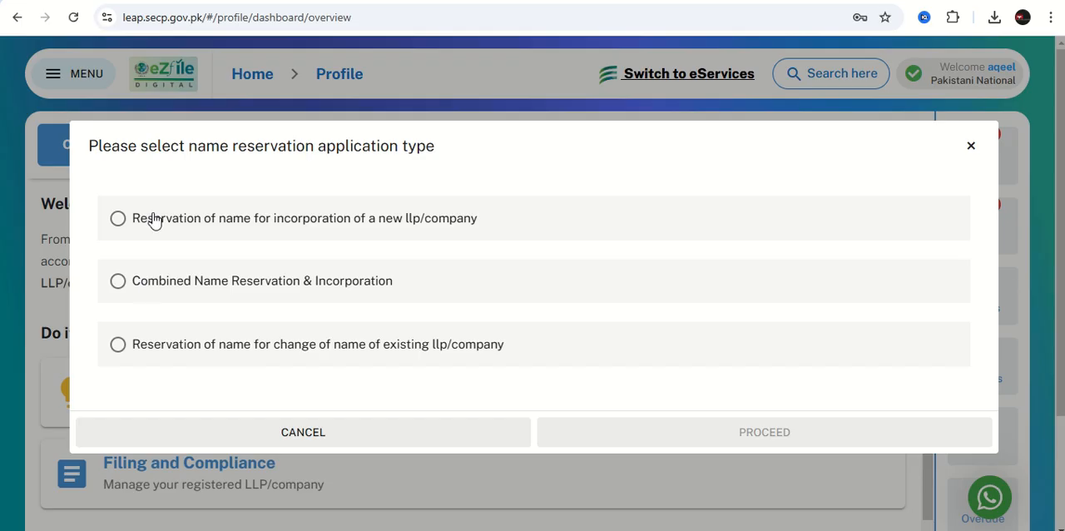
click(151, 287)
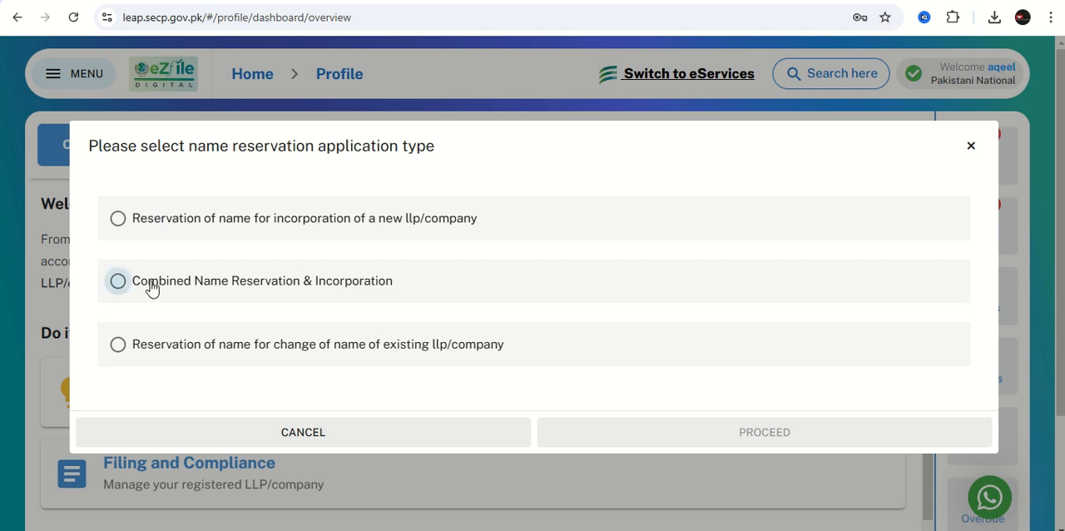
click(715, 433)
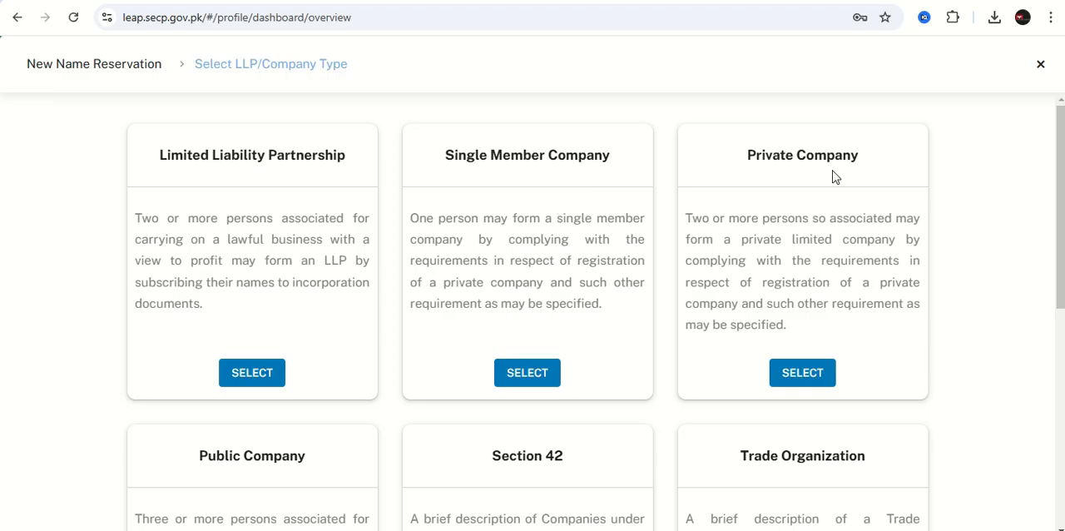
Choose Private Company, limited by shares, as the company type for the new name reservation.
scroll(838, 177, down, 2)
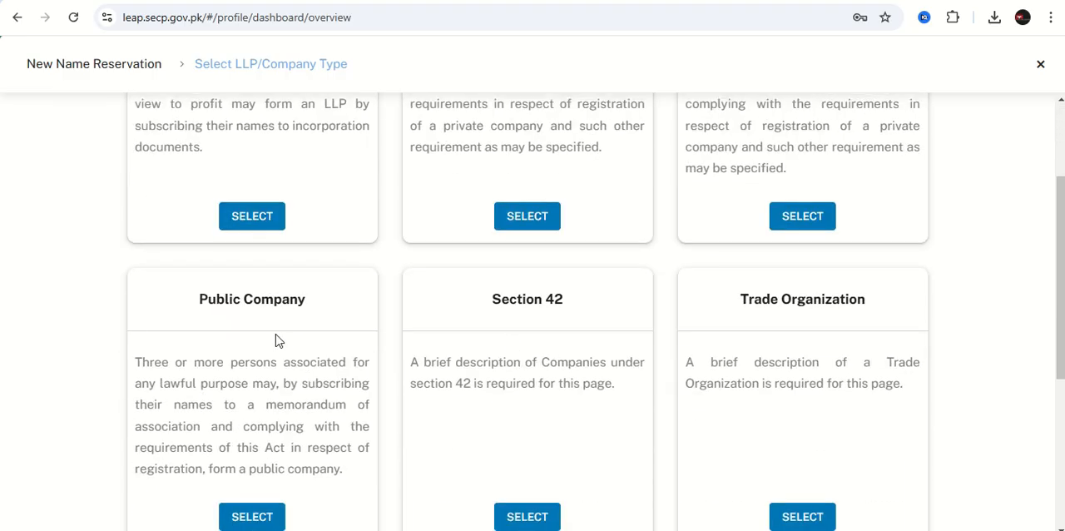
scroll(568, 372, down, 1)
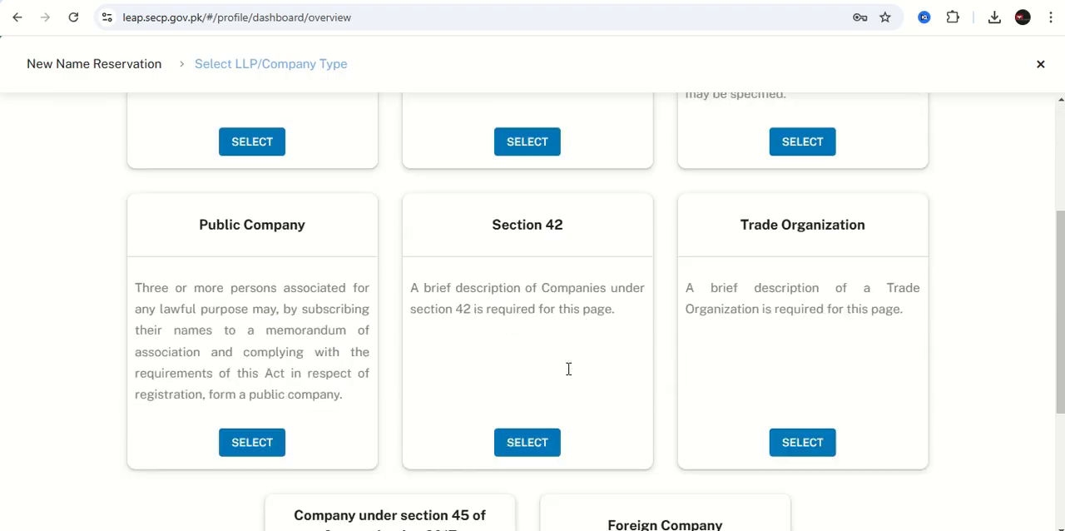
scroll(569, 374, down, 1)
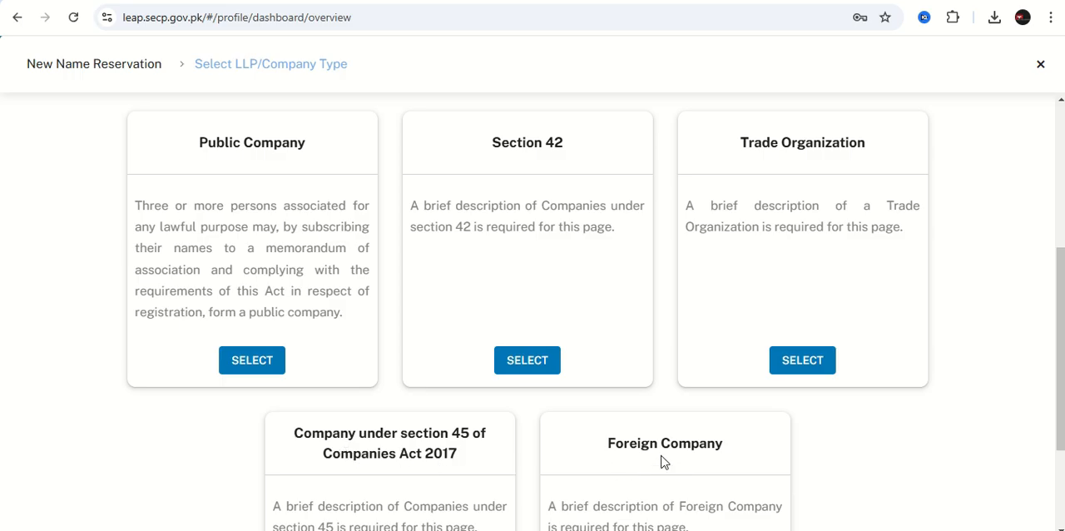
scroll(663, 461, up, 4)
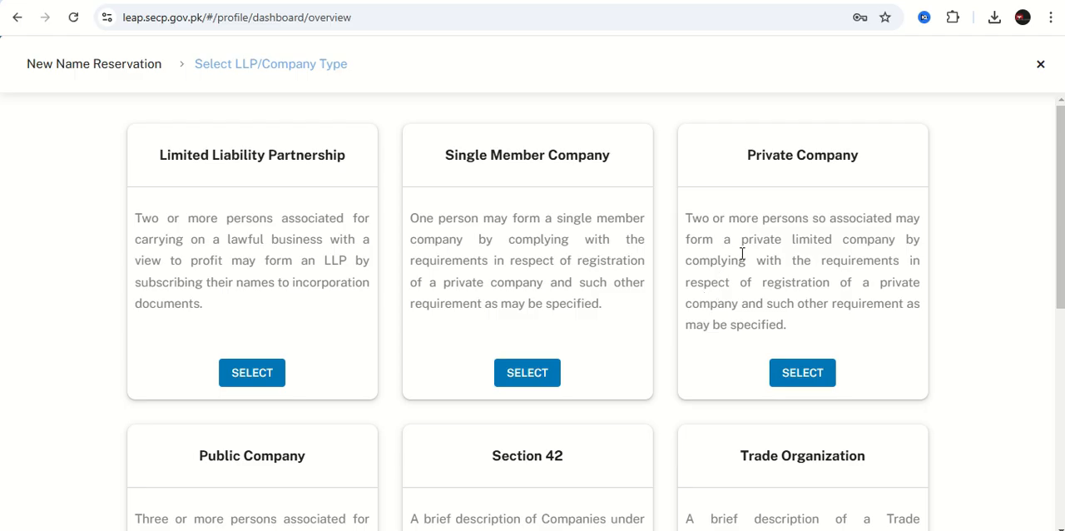
click(802, 373)
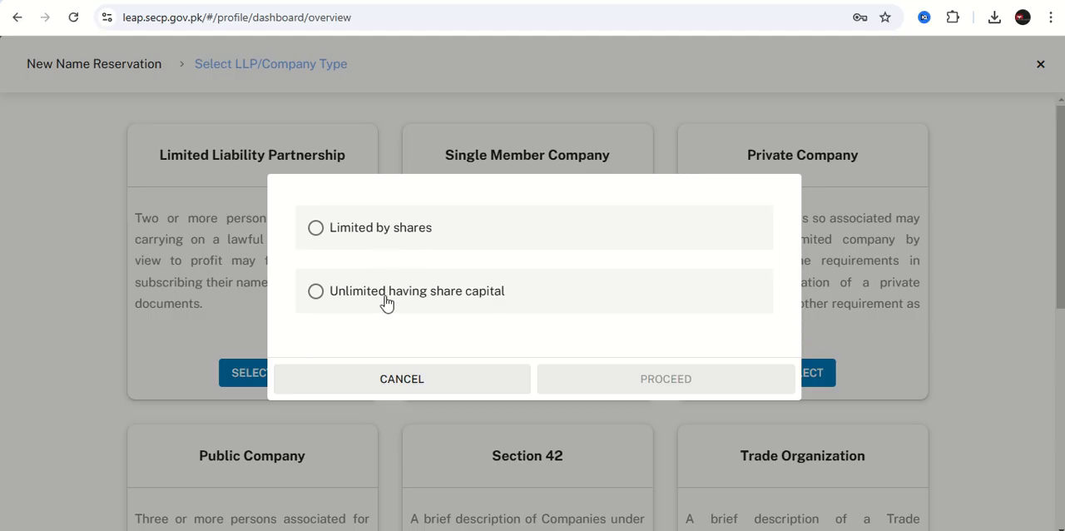
click(358, 235)
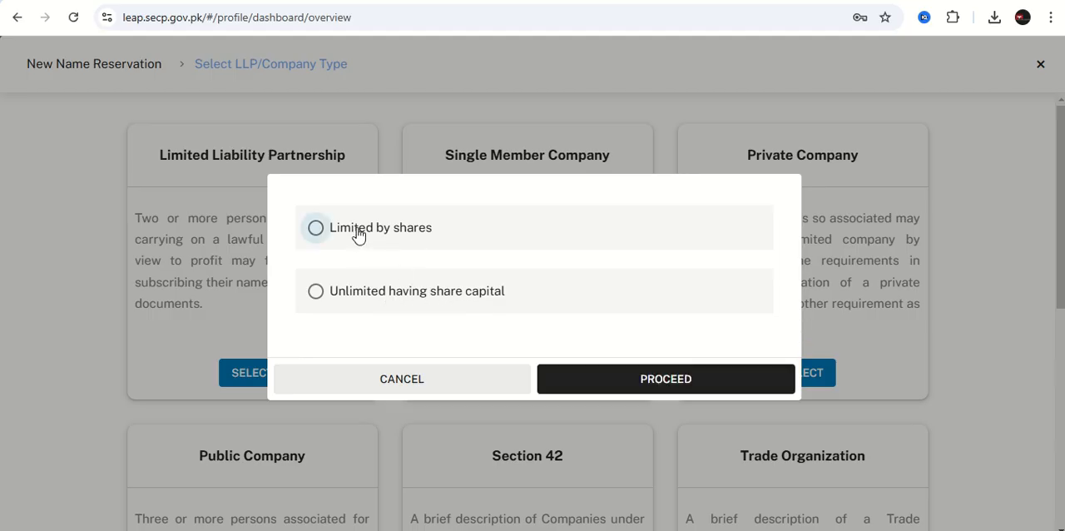
click(652, 371)
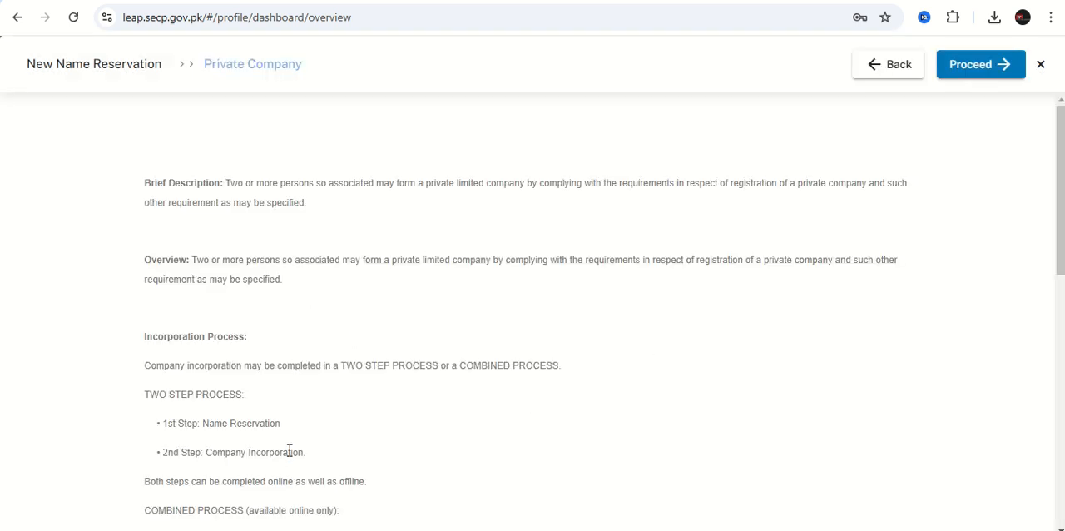
Read through the private company incorporation process, requirements and guides, and proceed to proposing company names.
scroll(304, 420, down, 5)
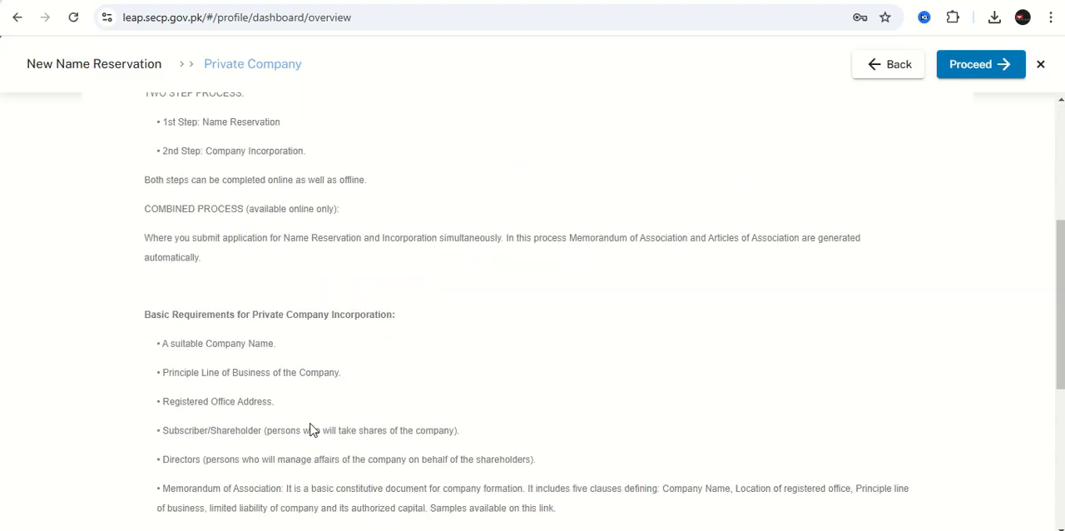
scroll(312, 419, down, 3)
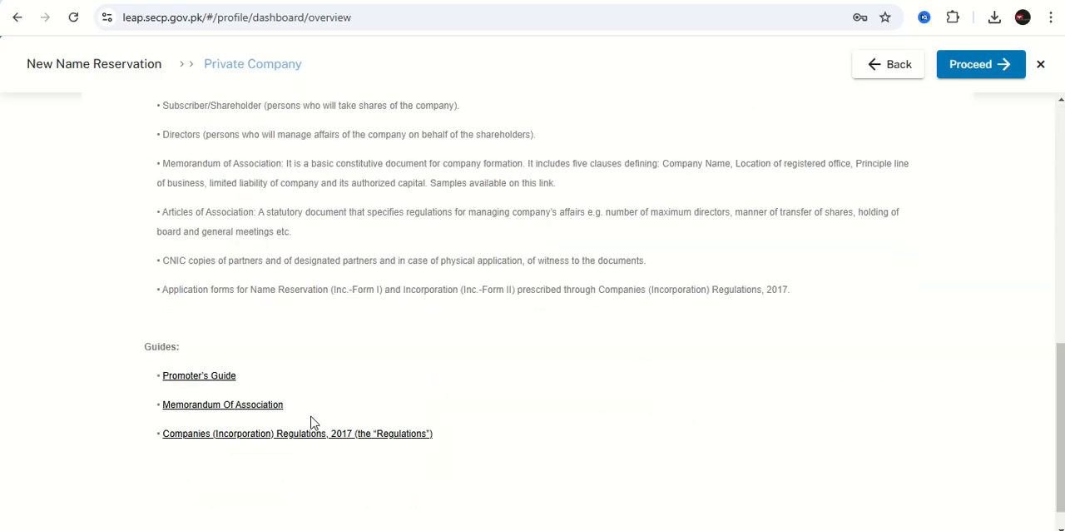
scroll(313, 420, up, 10)
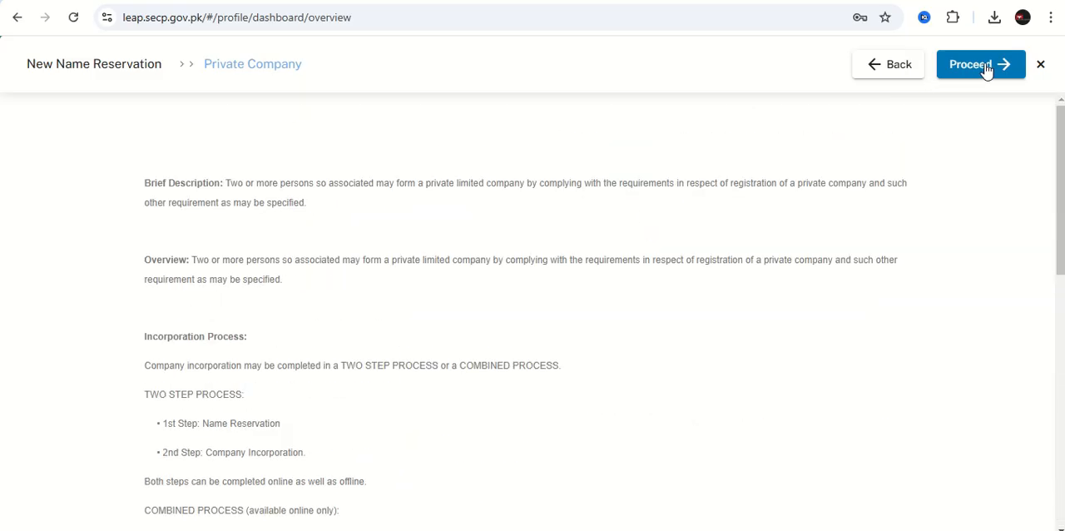
click(988, 70)
Enter ABCXYZ as the proposed company name and check its availability.
click(75, 197)
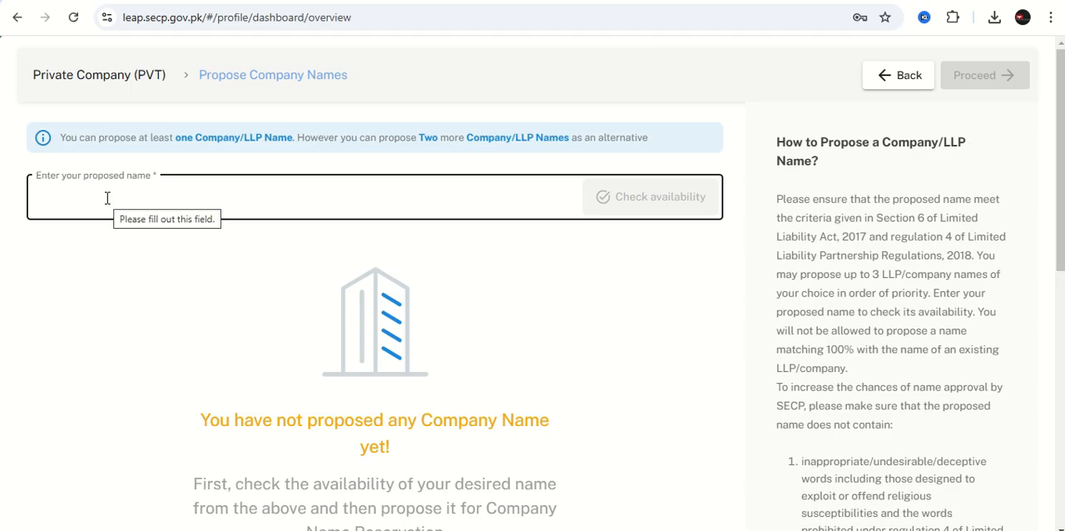
click(108, 198)
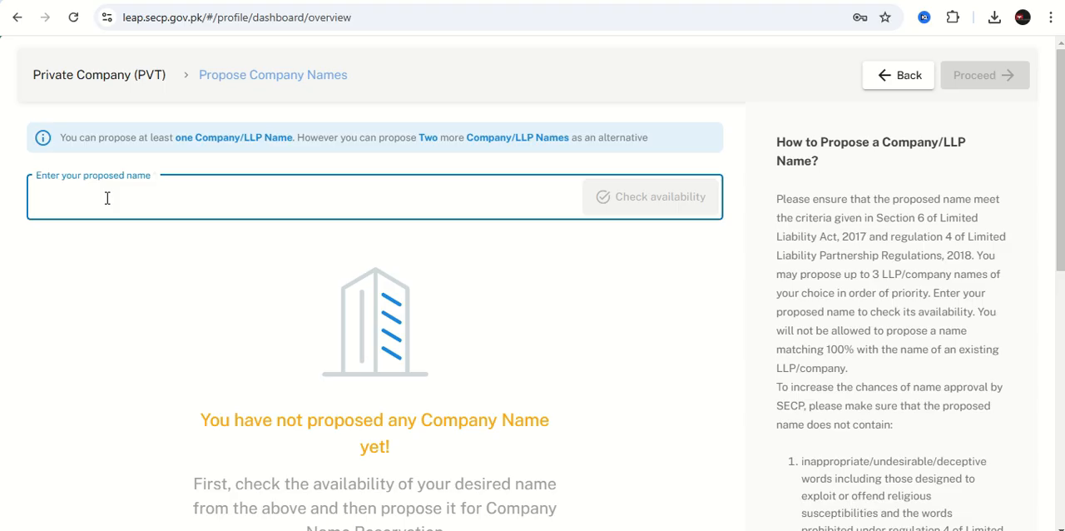
text(ABC)
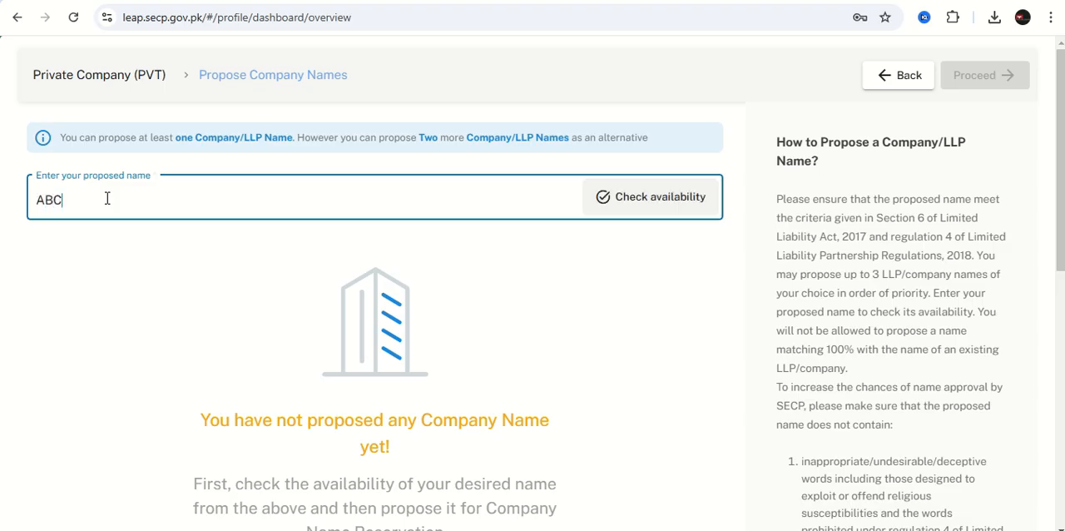
text(XYZ)
click(664, 210)
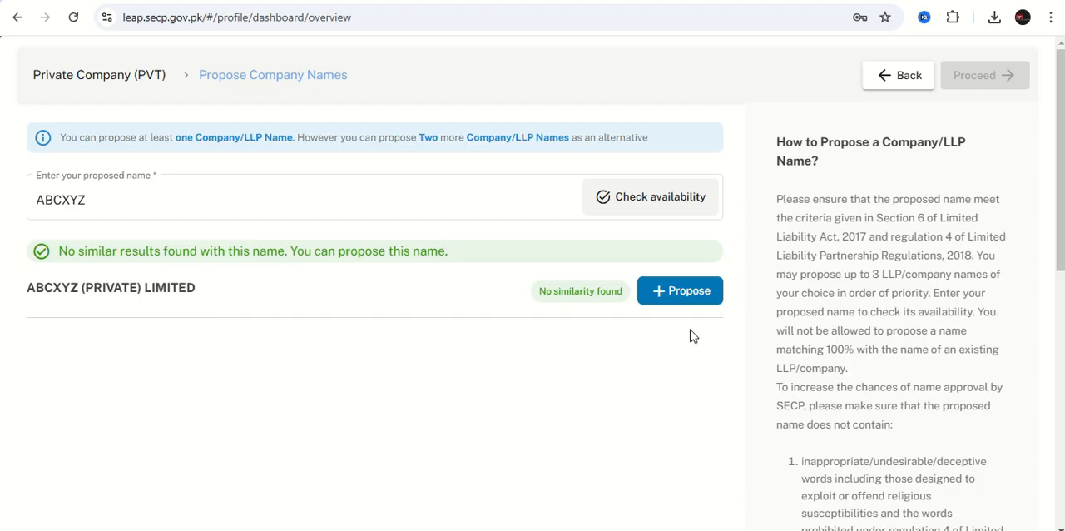
Propose ABCXYZ (PRIVATE) LIMITED with the name significance "MEANING REASON OF CHOOSE" and submit the proposed names.
click(686, 298)
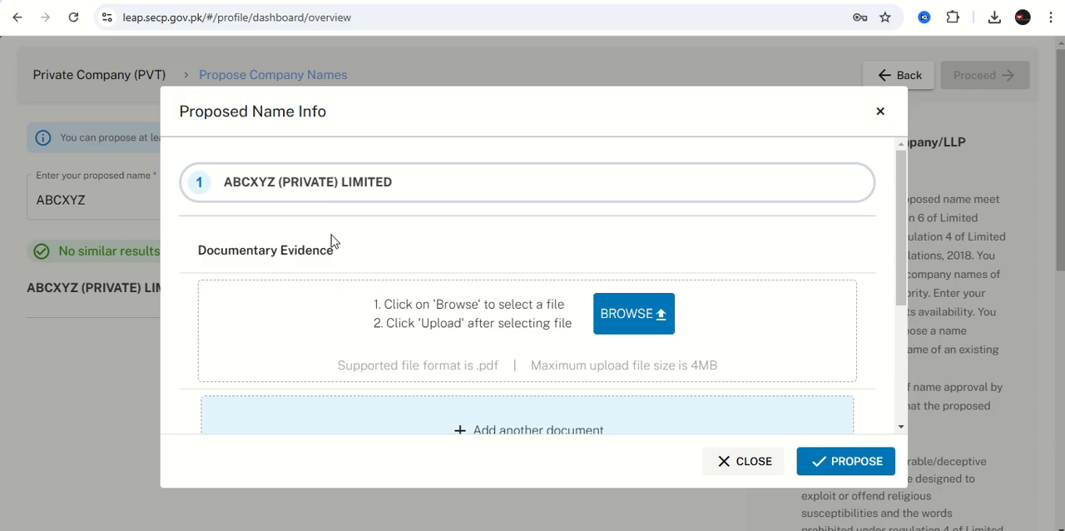
scroll(334, 240, down, 3)
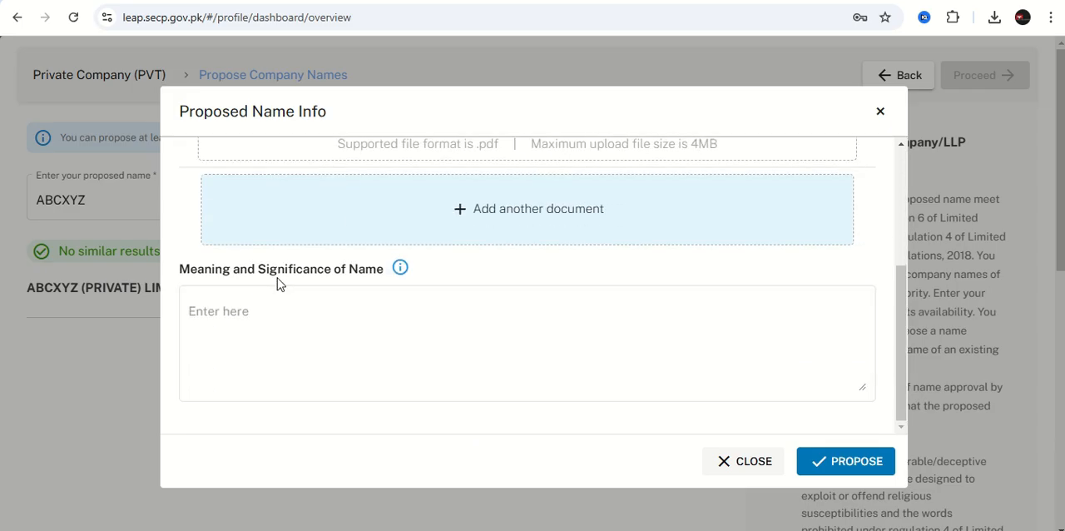
click(291, 305)
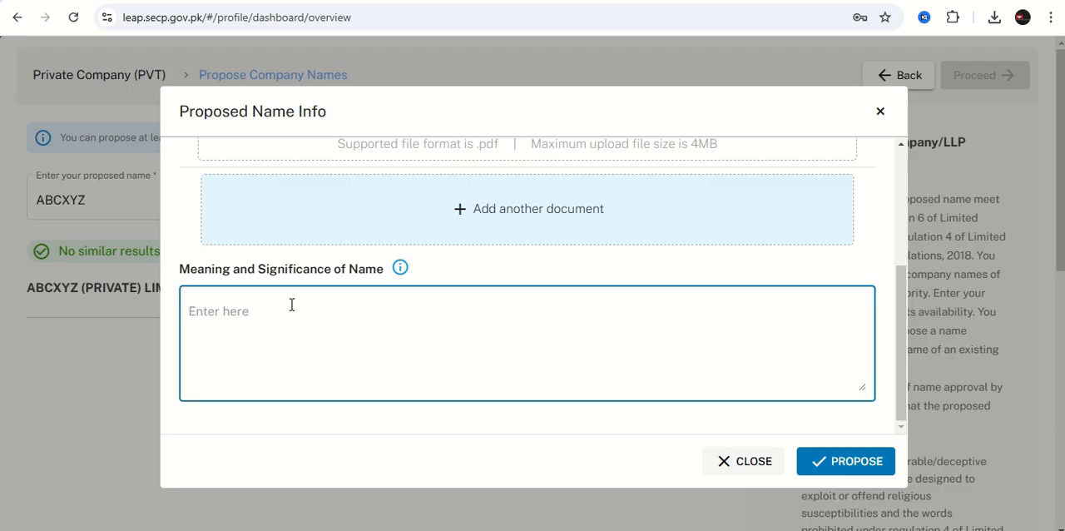
text(REASI)
key(BackSpace)
key(BackSpace)
key(BackSpace)
key(BackSpace)
key(BackSpace)
text(MEANING REASO)
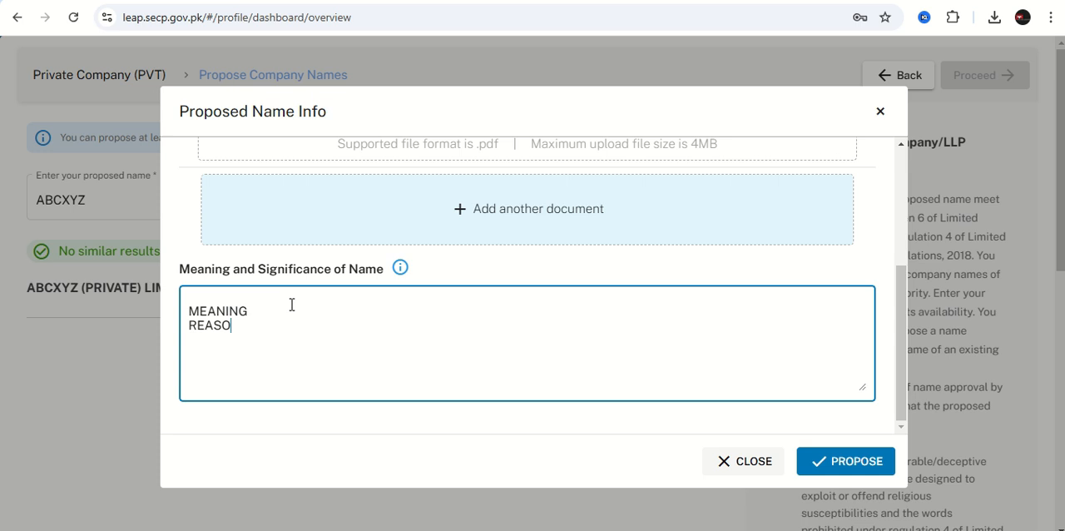
text(N OF CHOSE)
key(Left)
key(Left)
text(O)
click(325, 326)
click(845, 466)
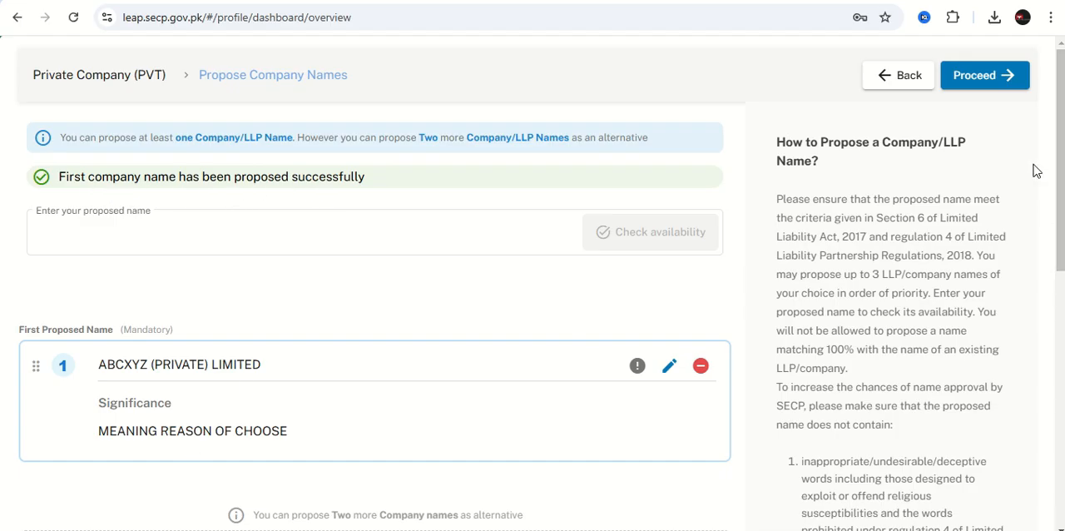
click(979, 80)
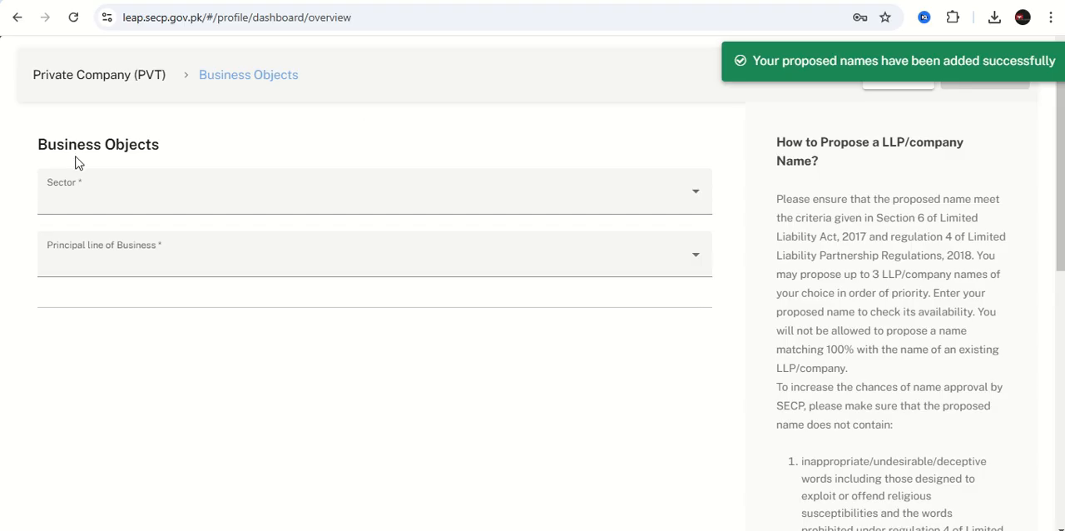
Set the business objects sector to Services.
click(433, 197)
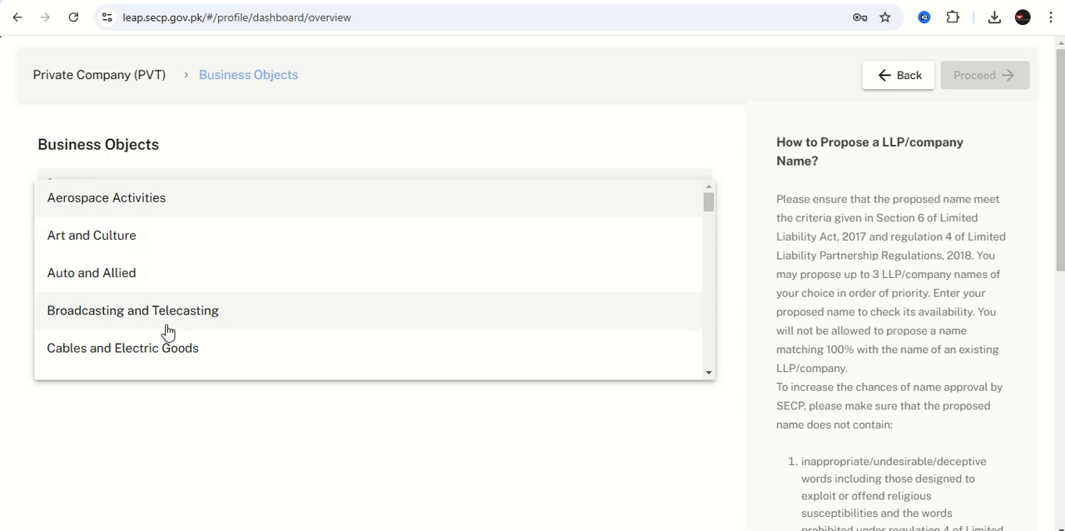
scroll(169, 331, down, 1)
scroll(170, 333, down, 1)
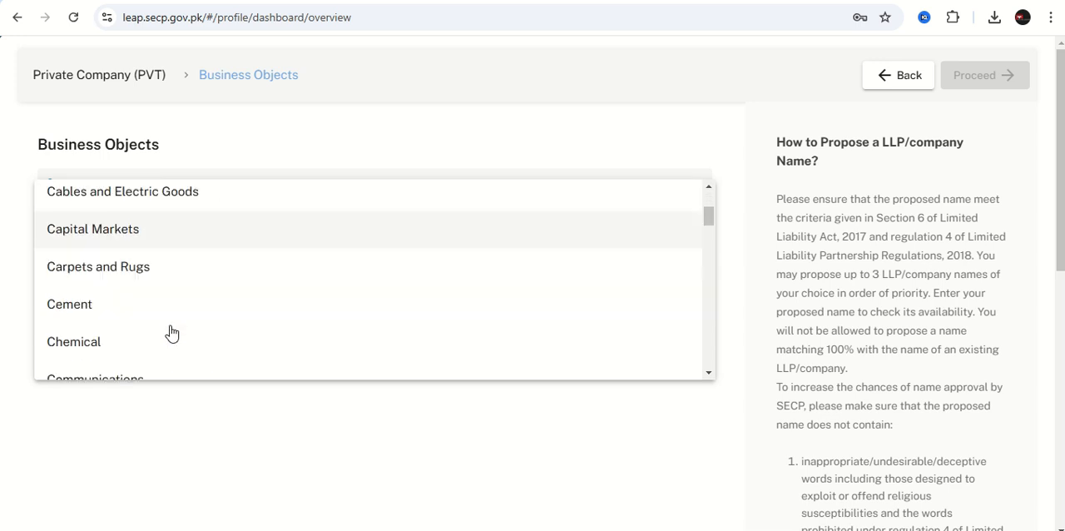
scroll(172, 333, down, 1)
scroll(171, 333, down, 2)
scroll(171, 333, down, 7)
scroll(172, 333, down, 2)
scroll(171, 315, down, 1)
scroll(171, 314, down, 5)
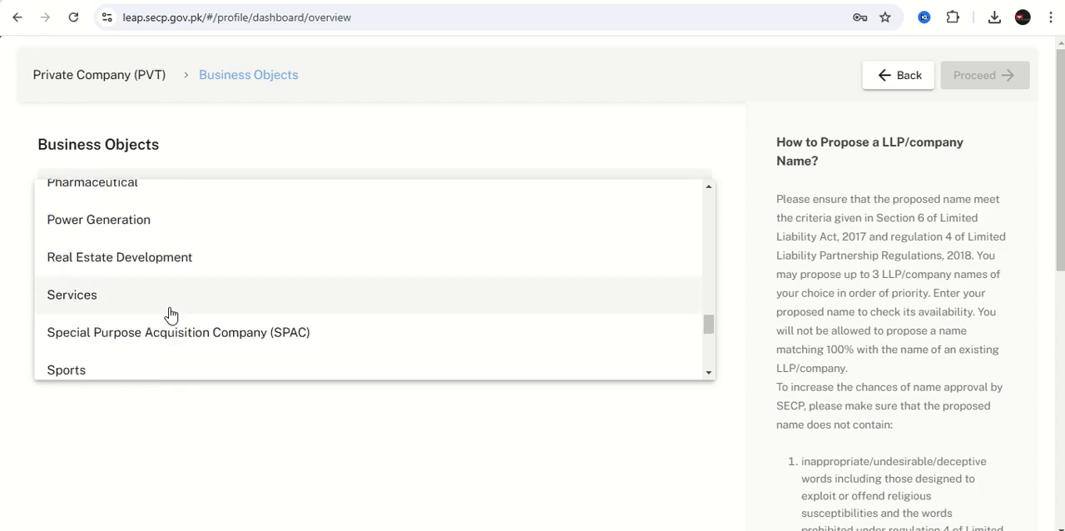
click(171, 313)
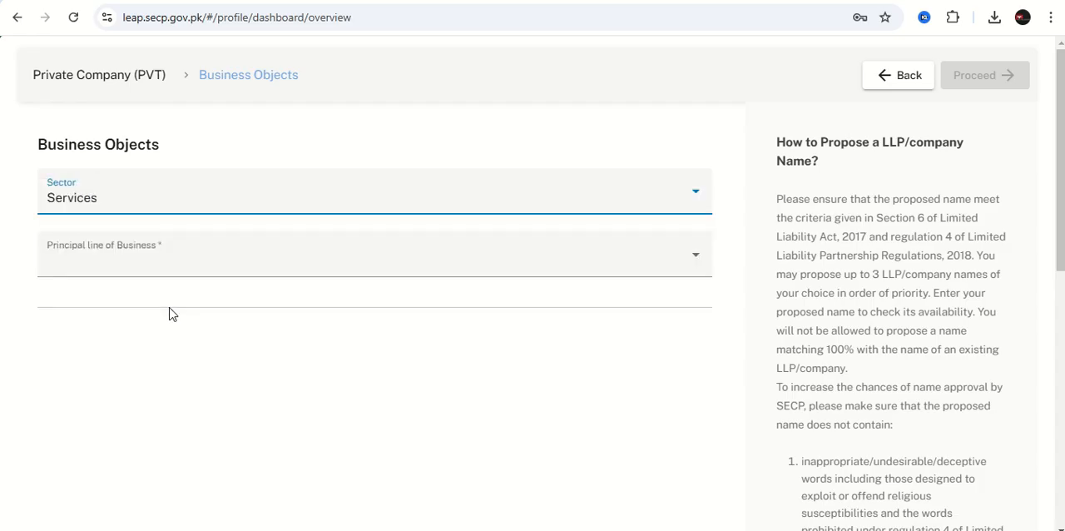
Set the principal line of business to Consultancy Services, keep its object clause and proceed to the process application.
click(176, 253)
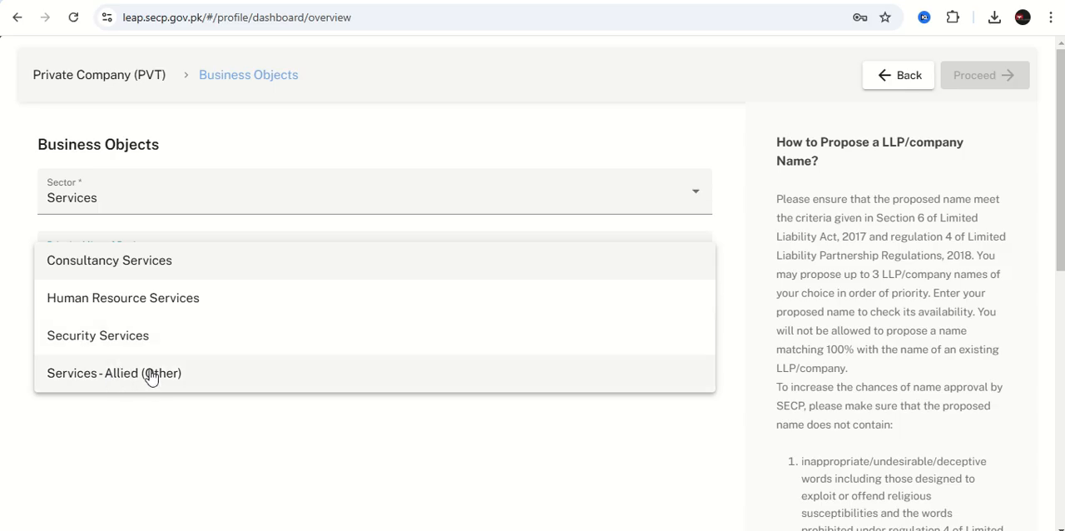
click(164, 273)
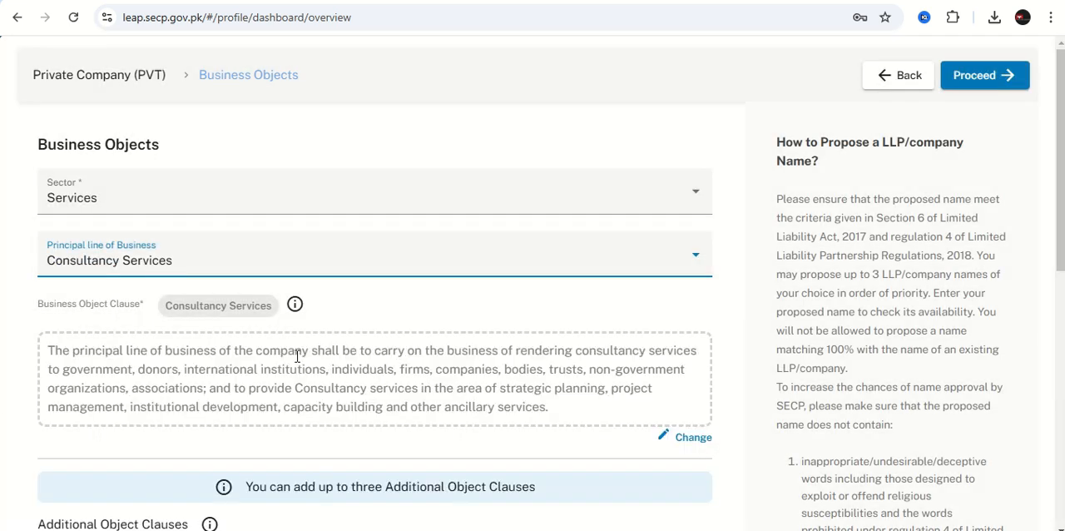
scroll(290, 389, down, 1)
scroll(291, 389, down, 3)
scroll(291, 389, up, 4)
click(974, 88)
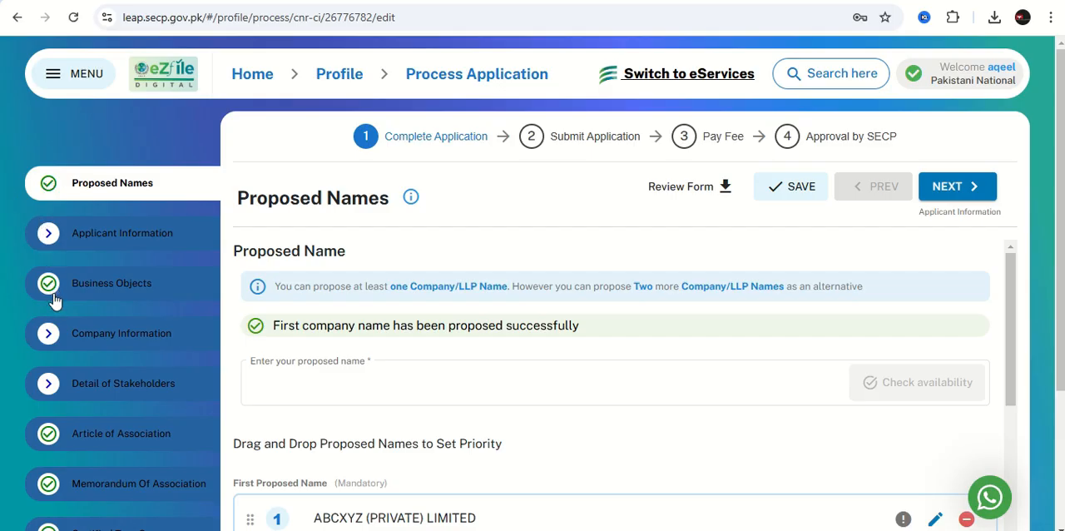
Review the application's list of sections and the first proposed name entry with its significance.
scroll(56, 352, down, 3)
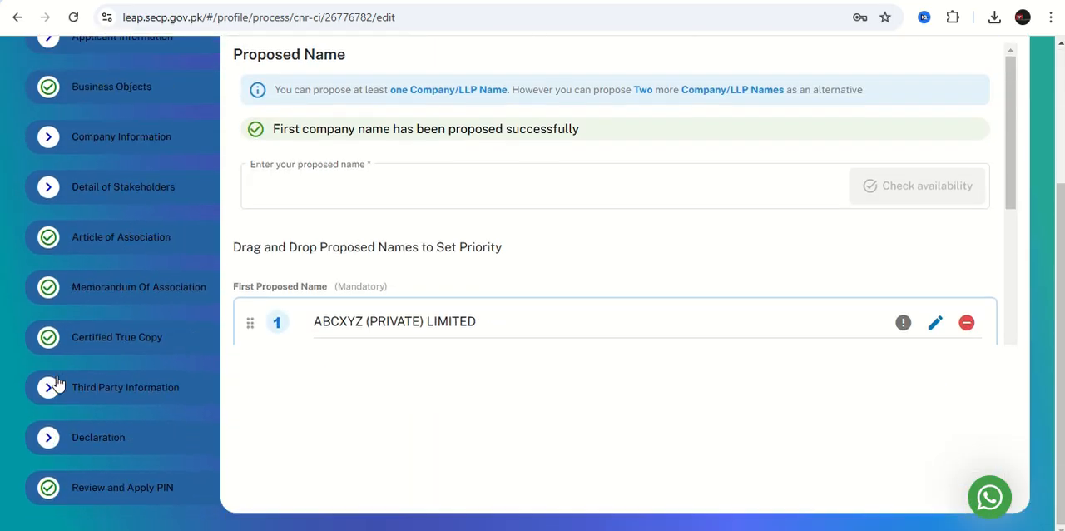
scroll(63, 454, up, 3)
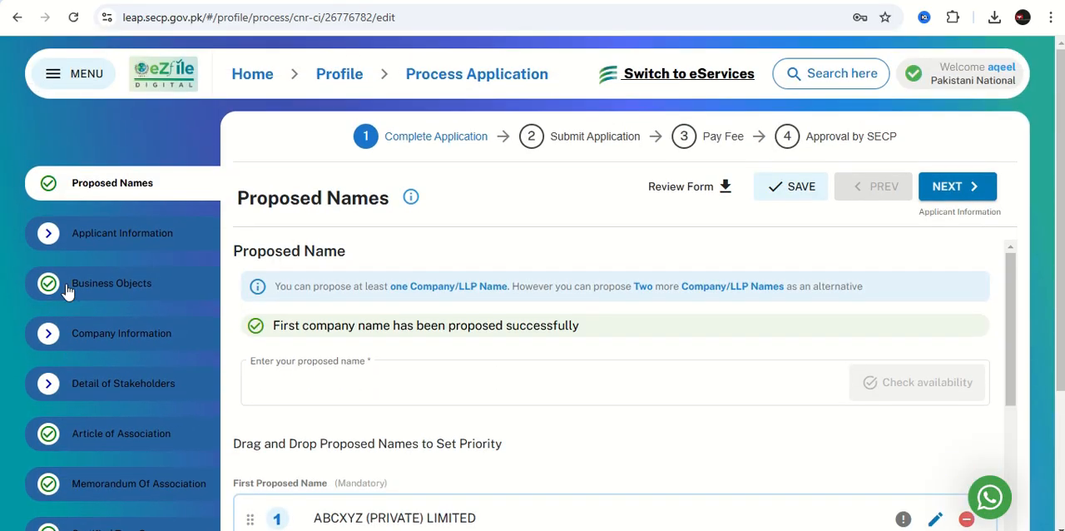
click(119, 185)
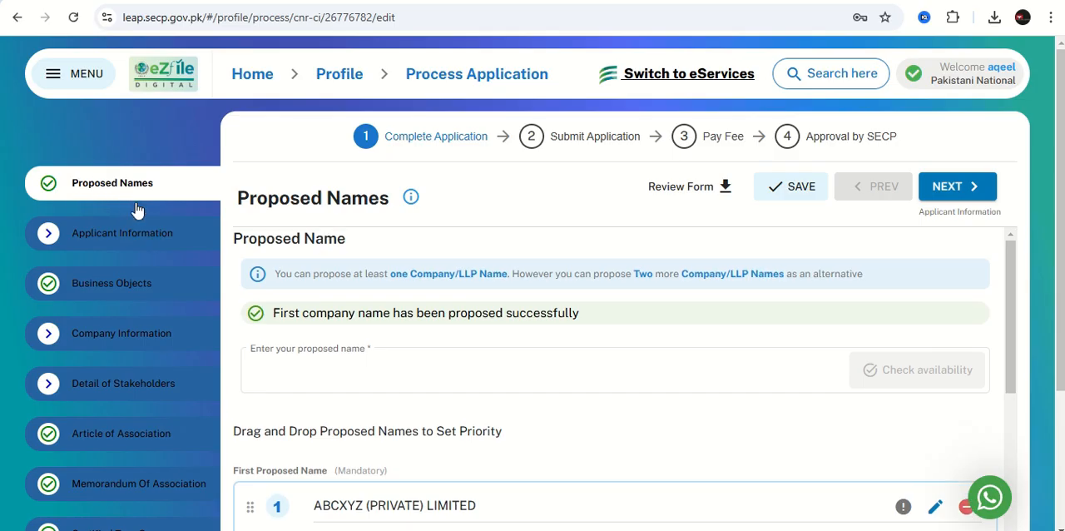
scroll(485, 395, down, 2)
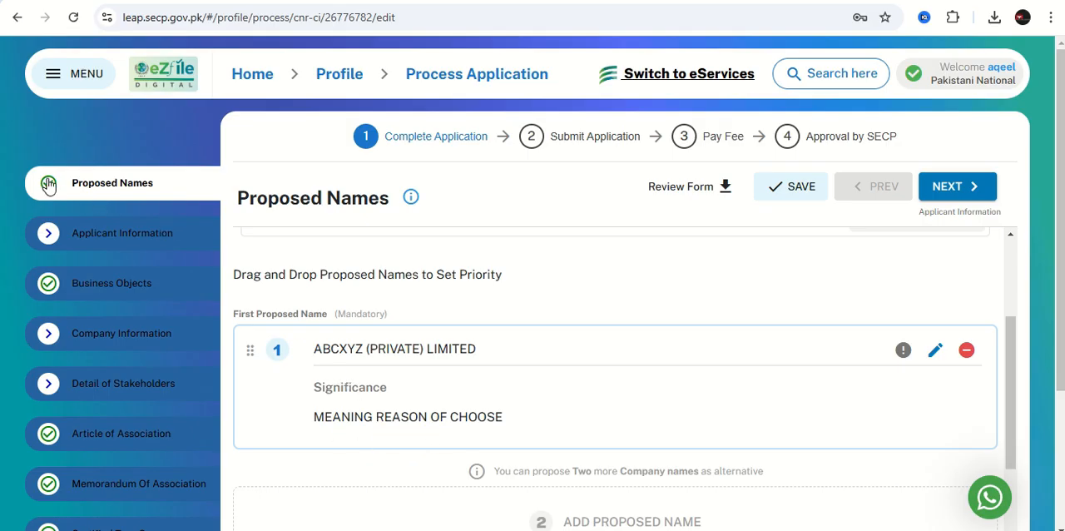
Advance to Applicant Information and set the postal address country to Pakistan and the province to Punjab.
click(957, 188)
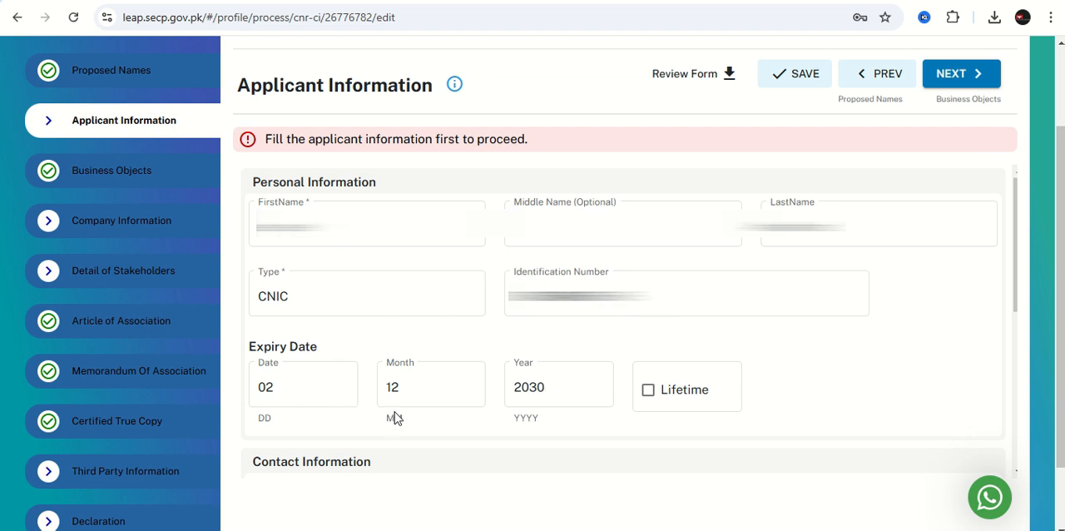
scroll(395, 417, down, 3)
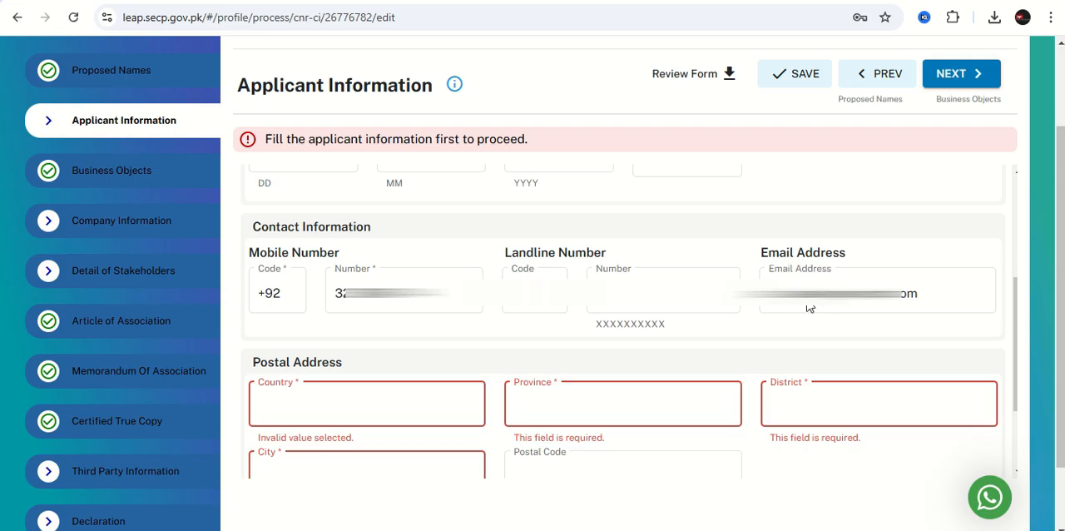
scroll(379, 195, down, 3)
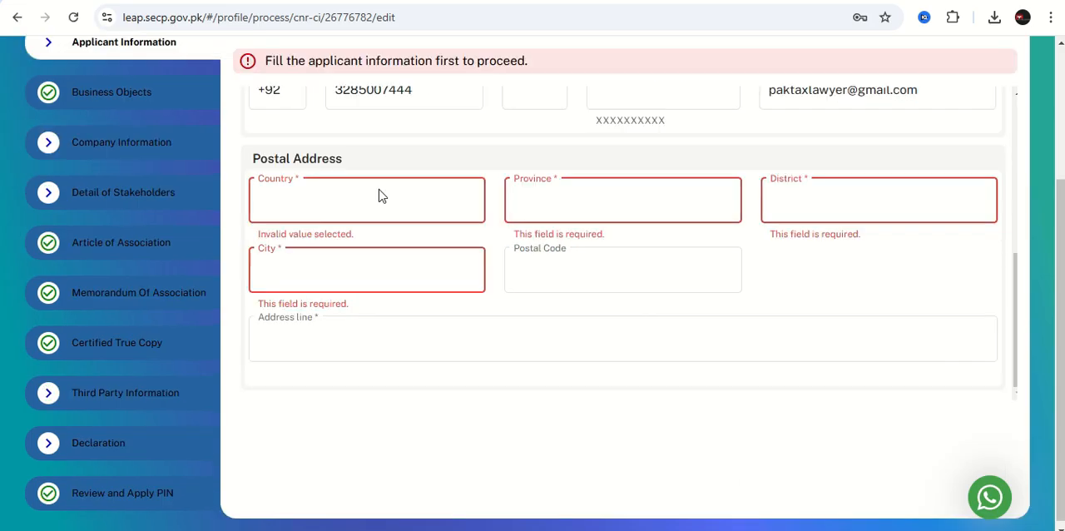
click(317, 204)
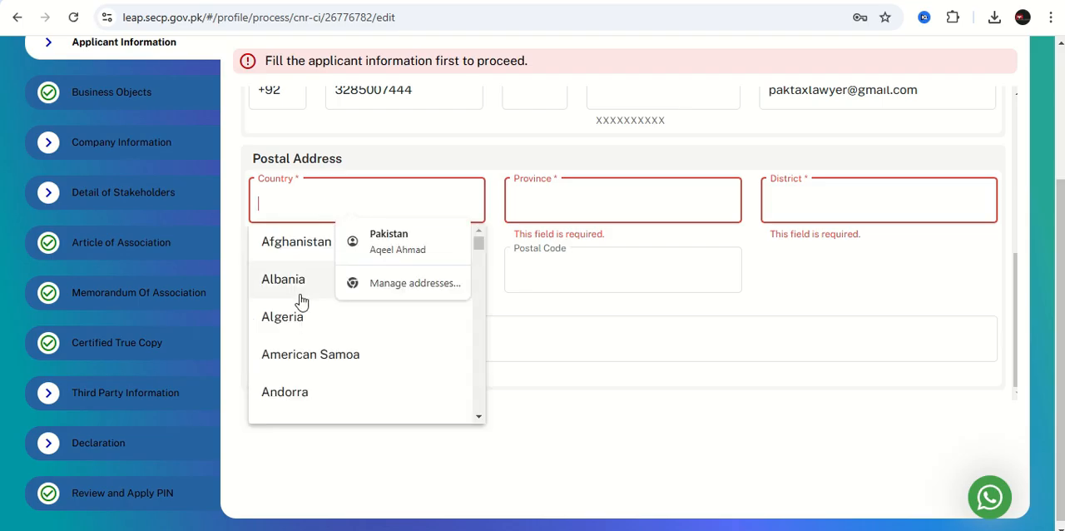
text(P)
click(269, 242)
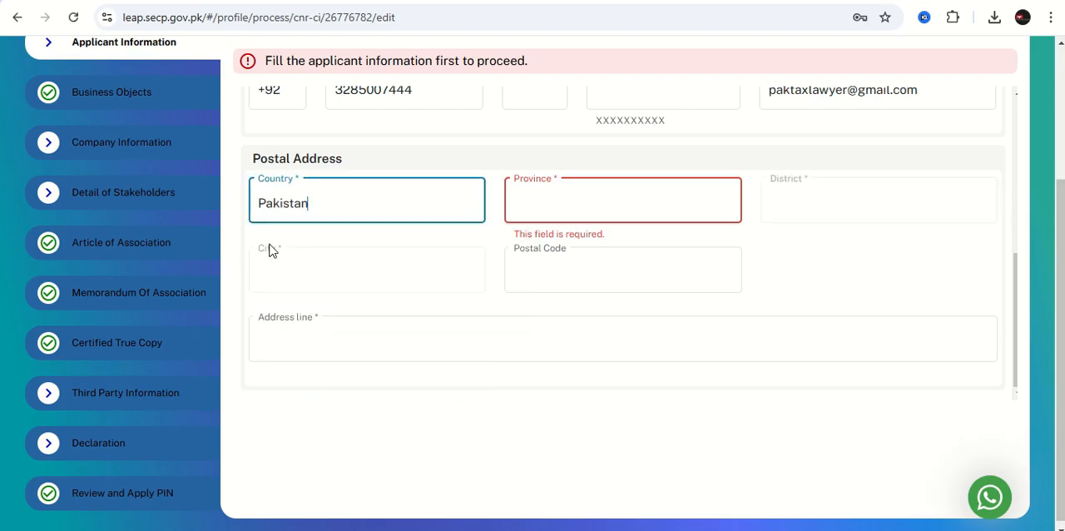
click(596, 206)
click(549, 388)
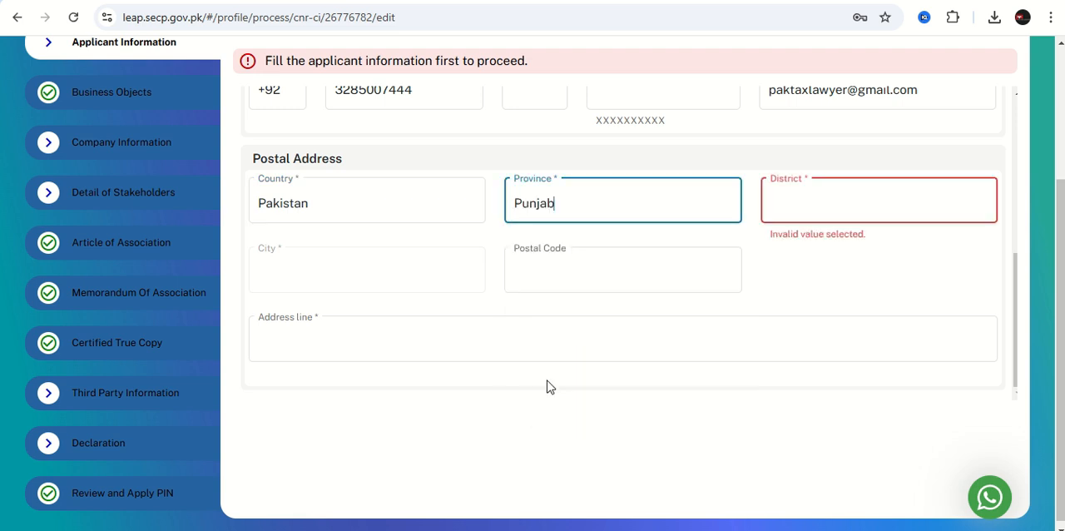
Set the applicant's postal address district to Sheikhupura and the city to Sharaqpur.
click(812, 204)
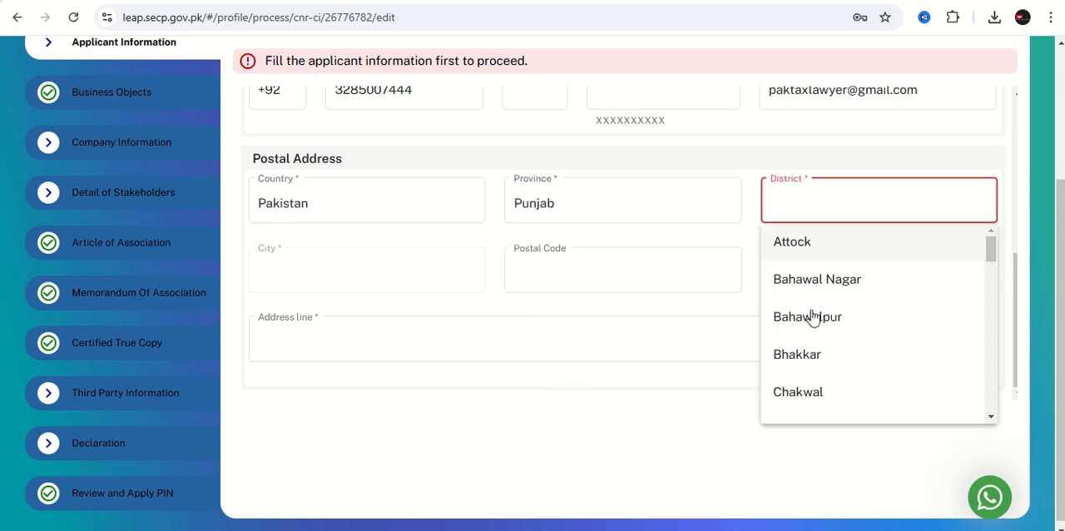
scroll(812, 320, down, 8)
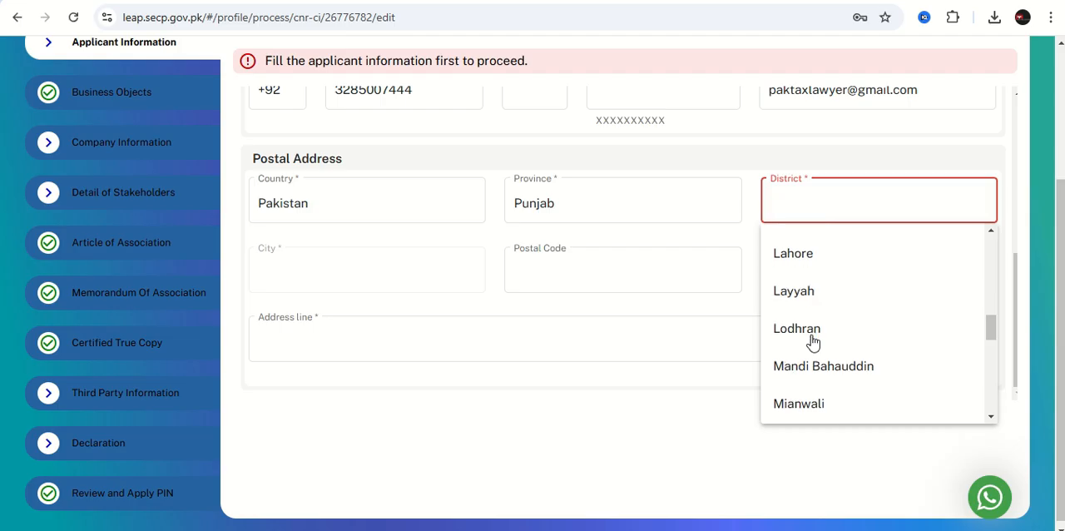
scroll(813, 343, down, 5)
click(813, 343)
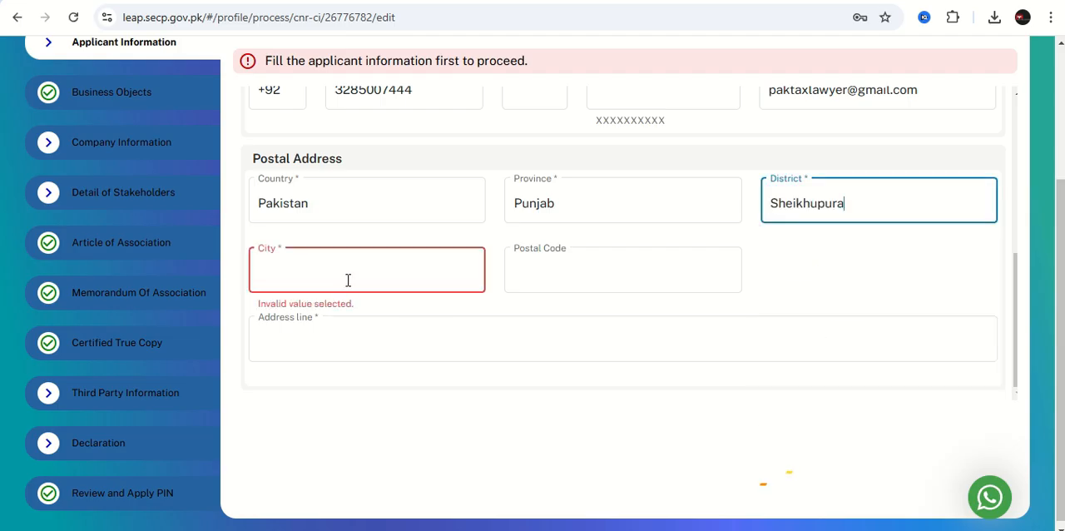
click(348, 280)
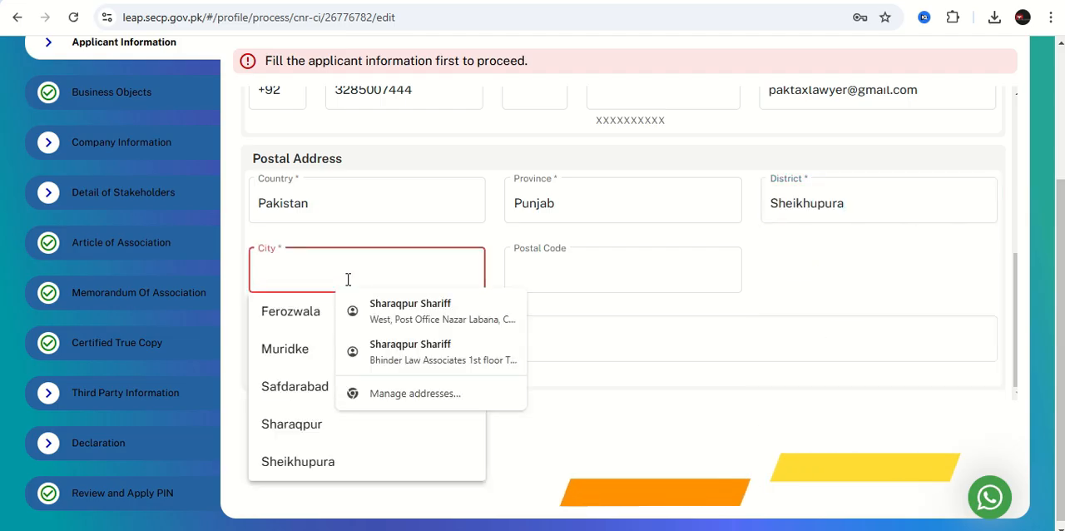
click(289, 429)
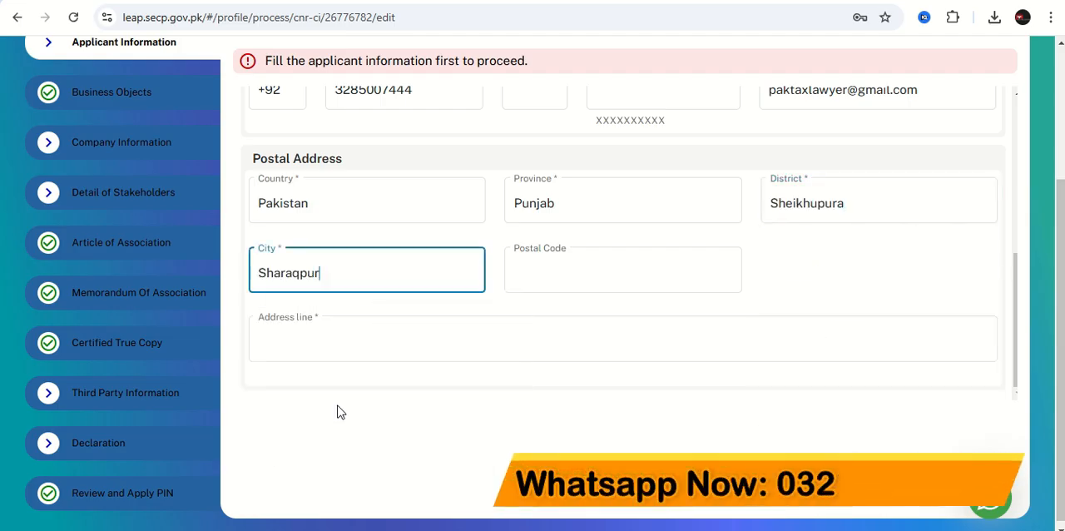
Fill in the applicant's address line, leaving the postal code blank.
click(562, 280)
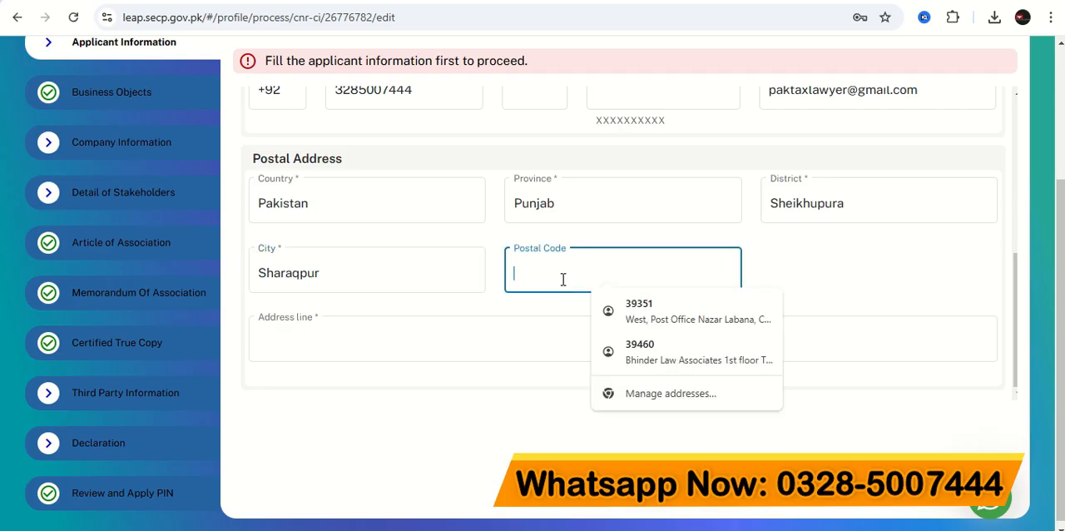
click(847, 258)
click(298, 331)
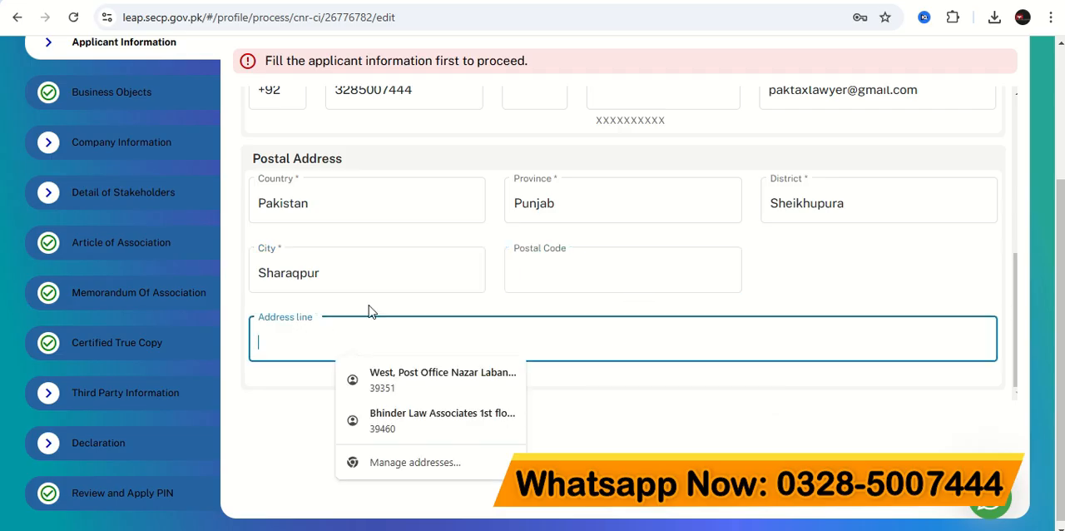
click(392, 282)
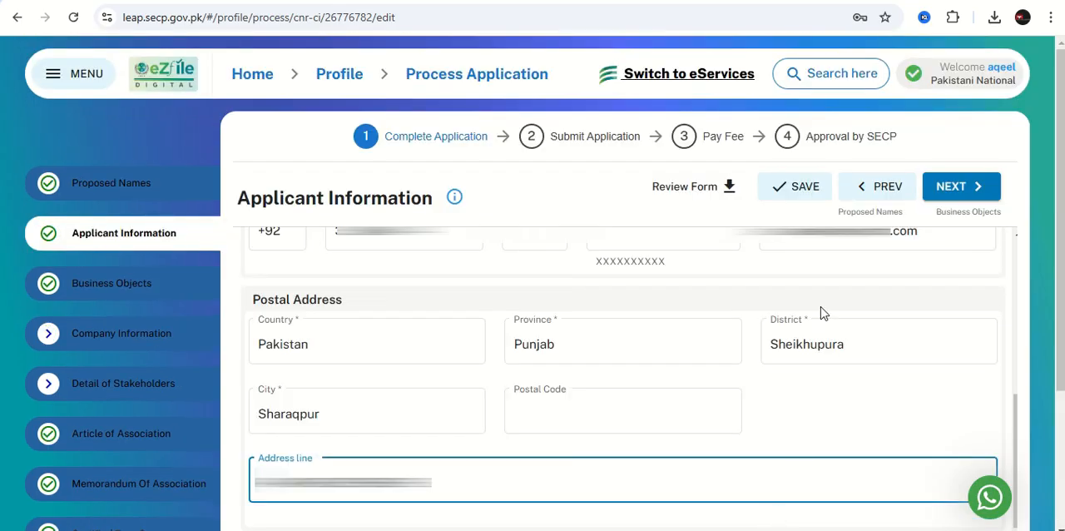
Advance through the Business Objects section to Company Information, keeping the Services sector and Consultancy Services line of business.
click(969, 188)
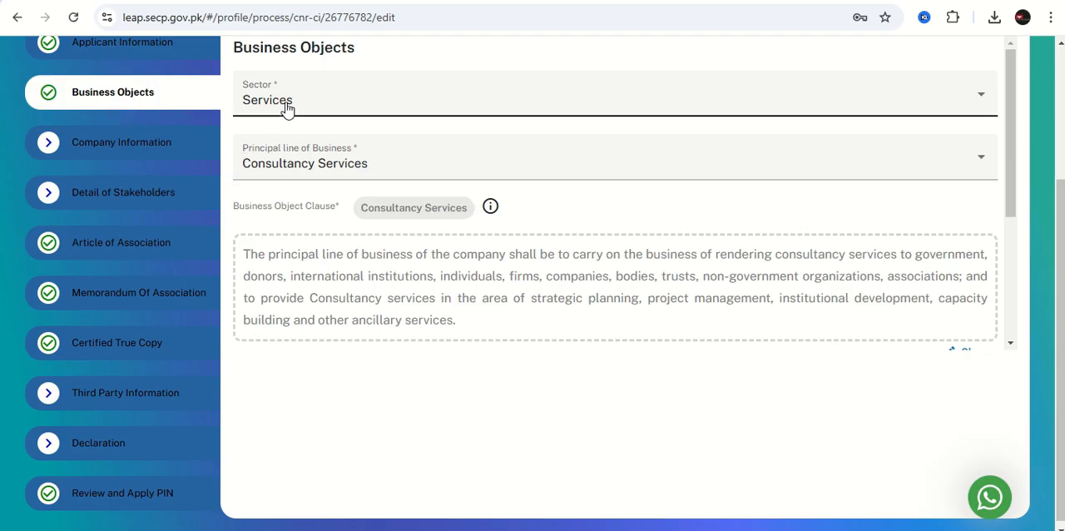
scroll(388, 207, up, 2)
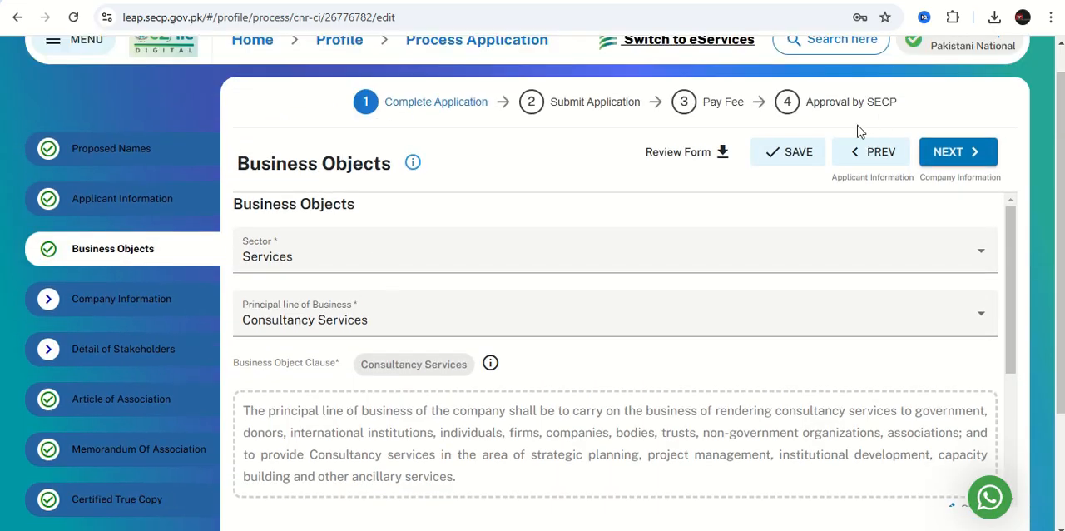
click(970, 156)
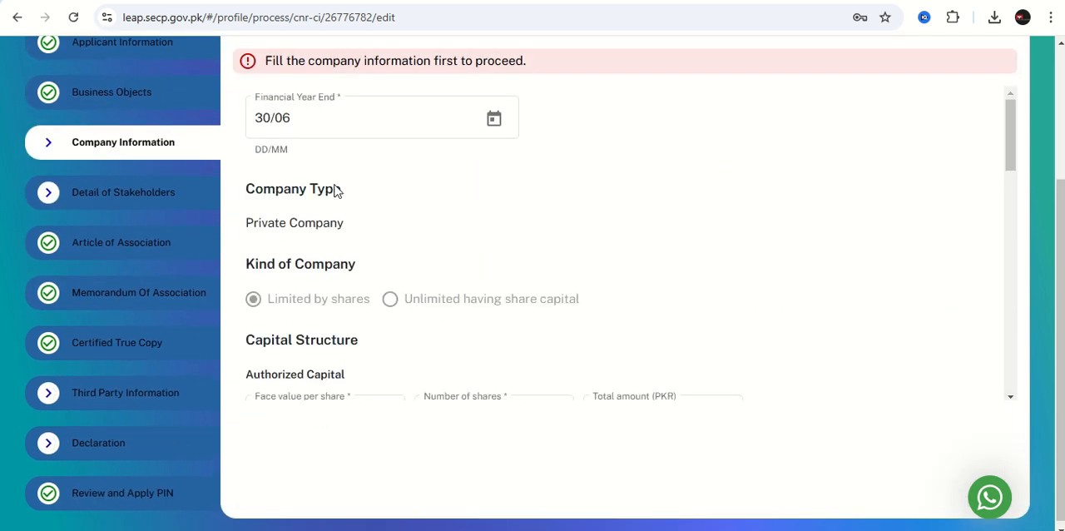
Check the company's financial year end in its date calendar and close the calendar without changing the date.
click(287, 115)
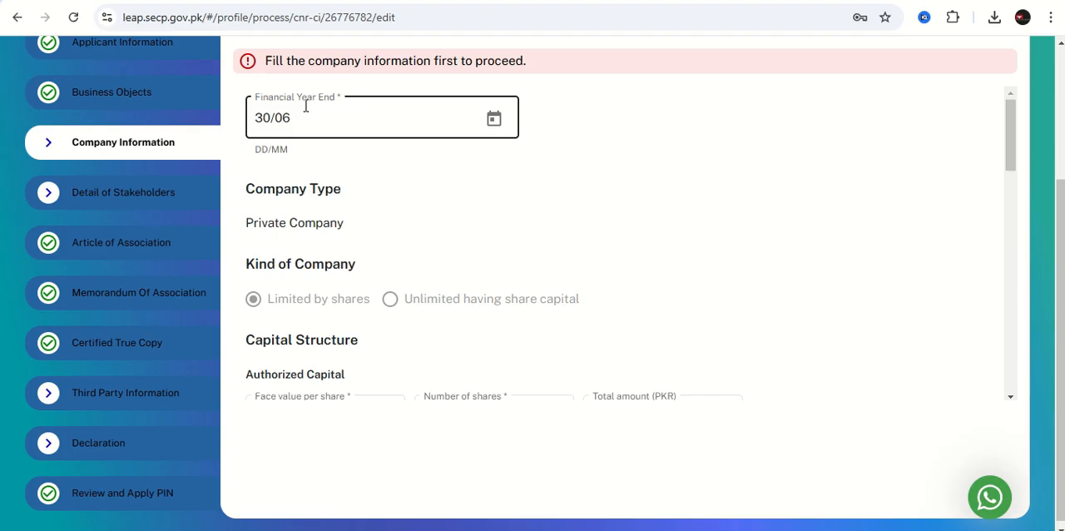
click(496, 122)
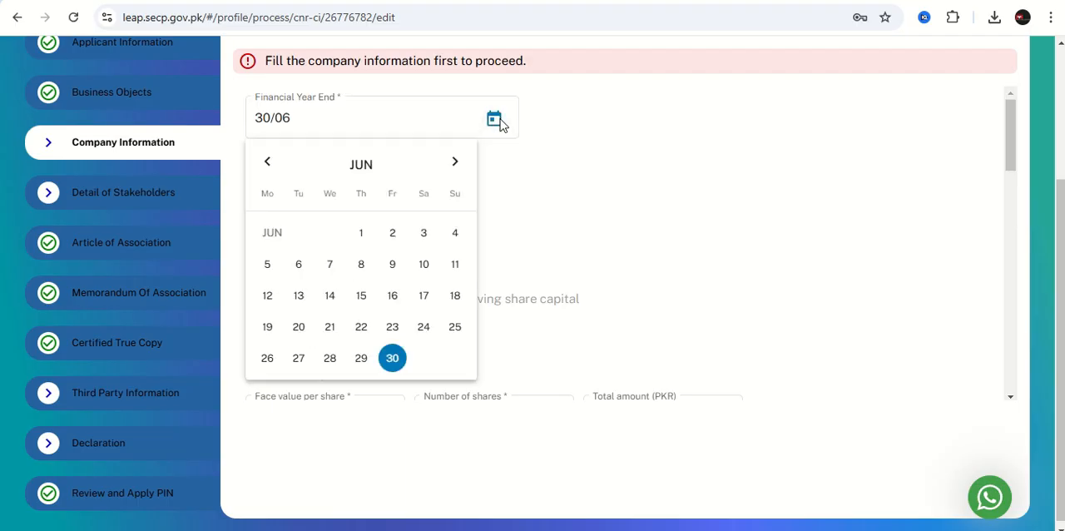
click(526, 170)
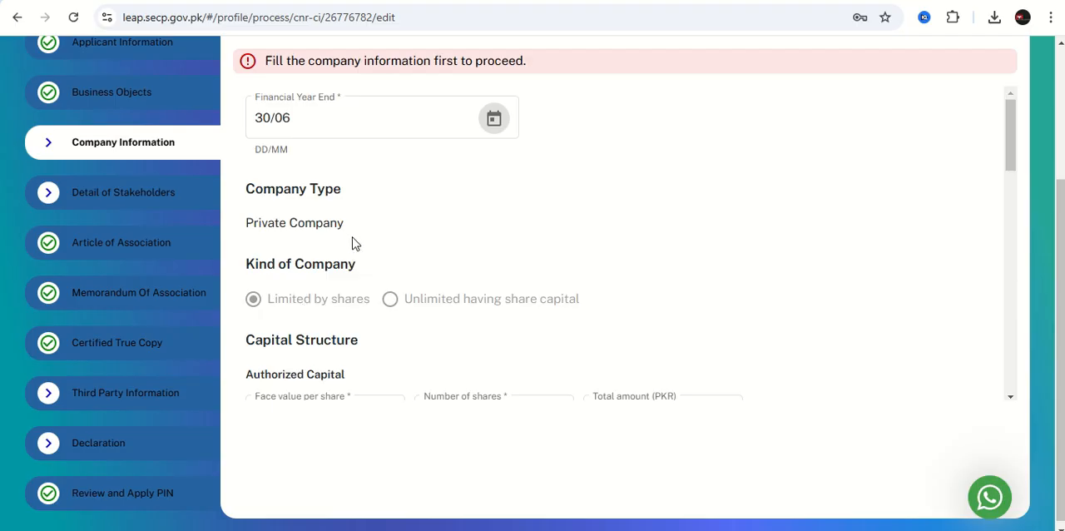
Set the authorized capital to a face value of 100 per share and 1000 shares.
scroll(352, 241, down, 2)
scroll(353, 242, down, 1)
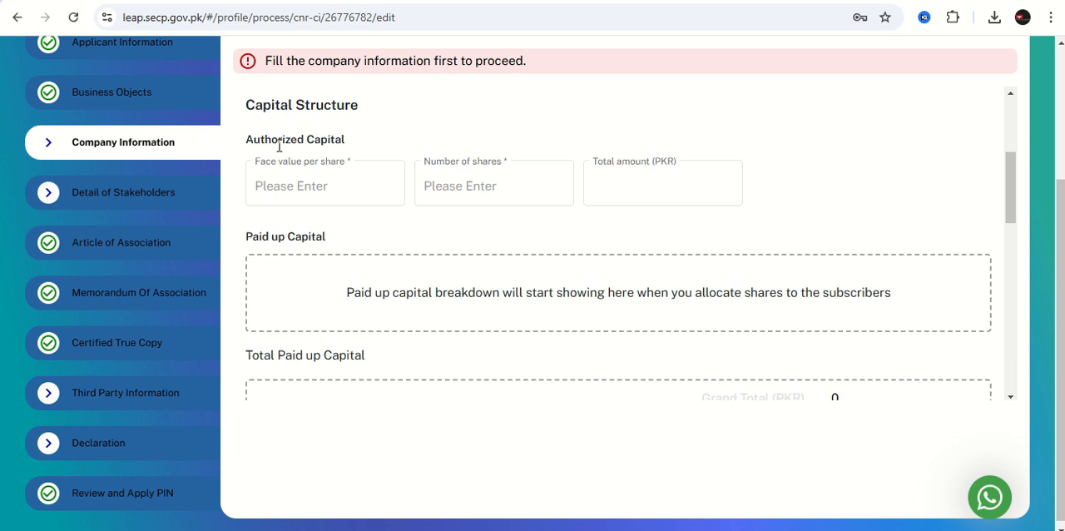
click(318, 199)
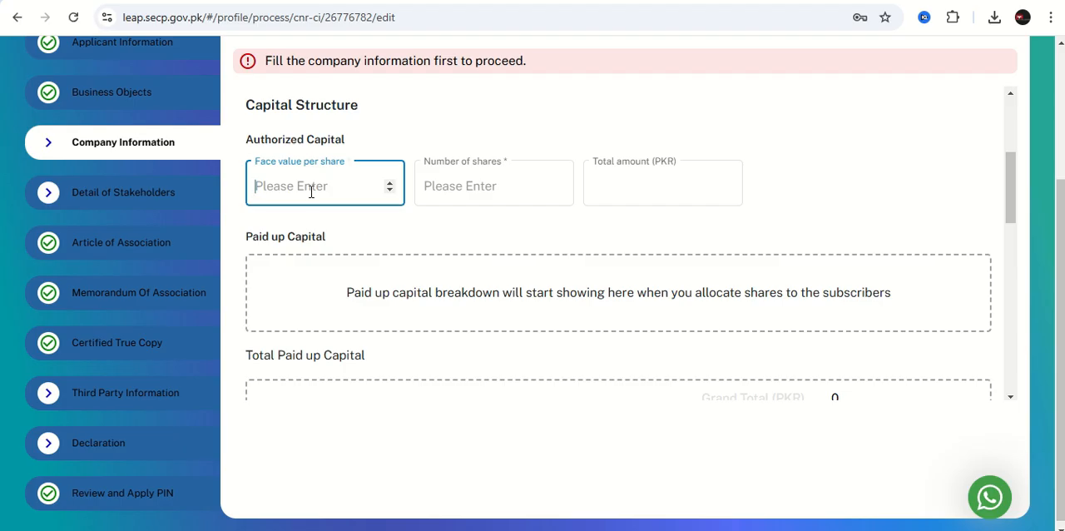
text(100)
click(458, 185)
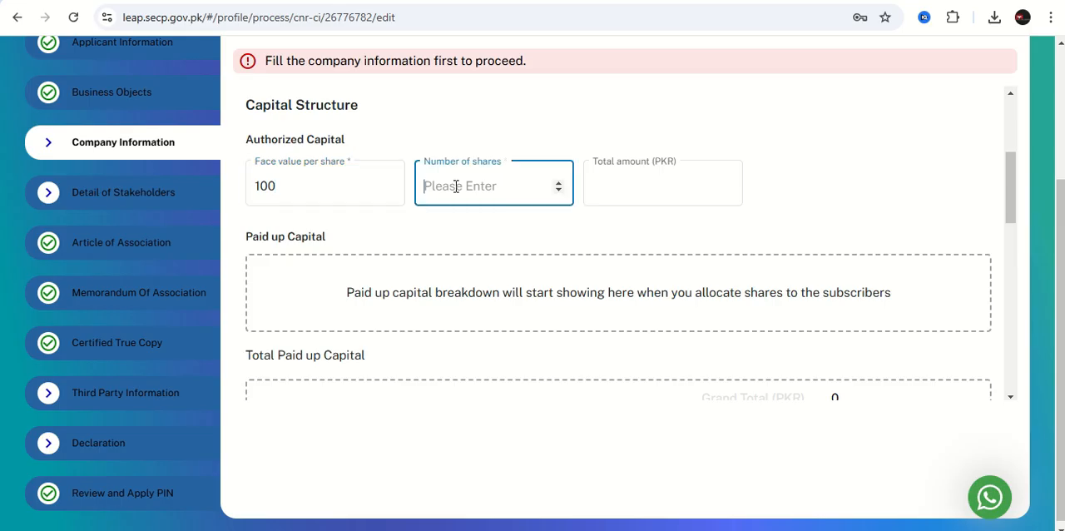
text(1000)
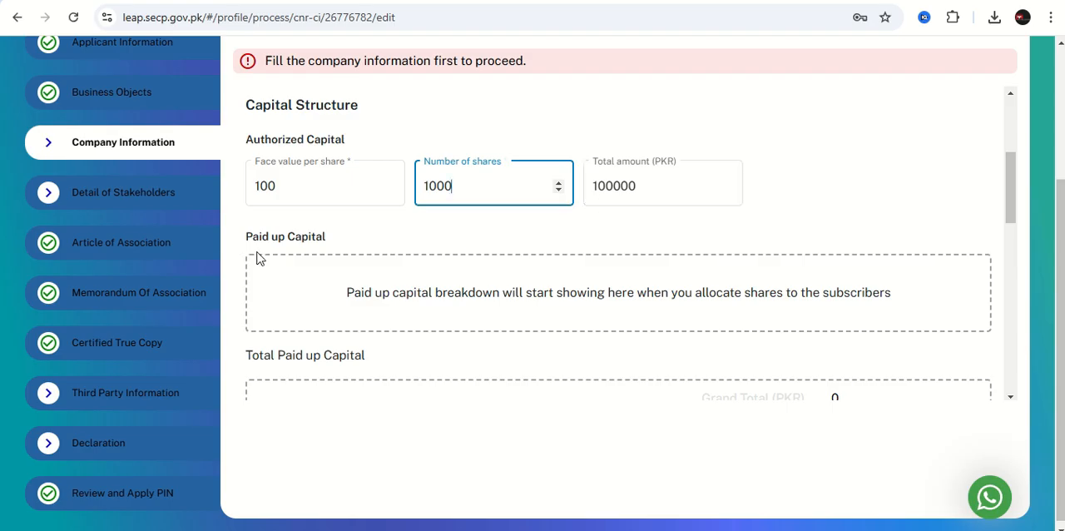
Review the paid up capital section, keep Correspondence Address as the company address type and set its province to Punjab.
scroll(302, 279, down, 1)
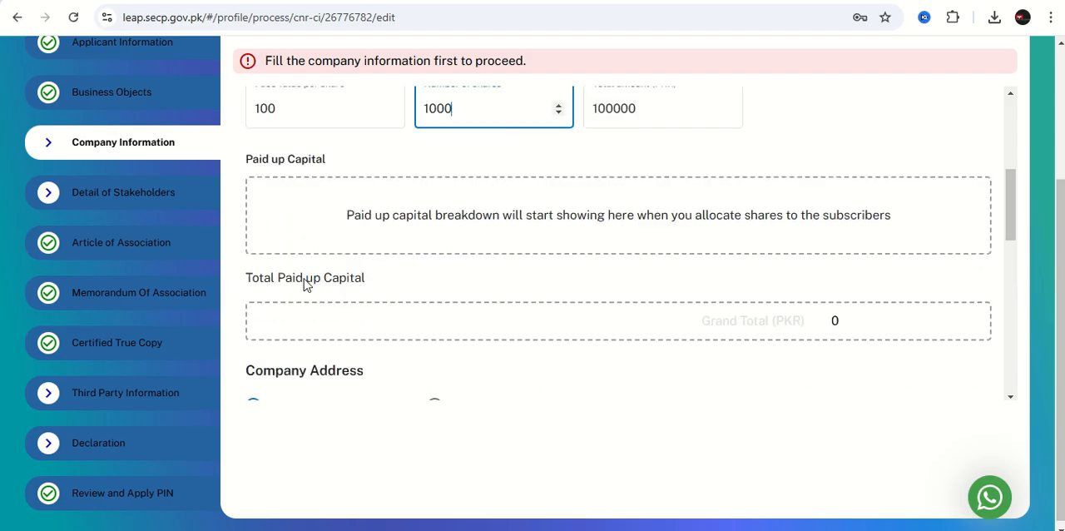
scroll(305, 278, down, 1)
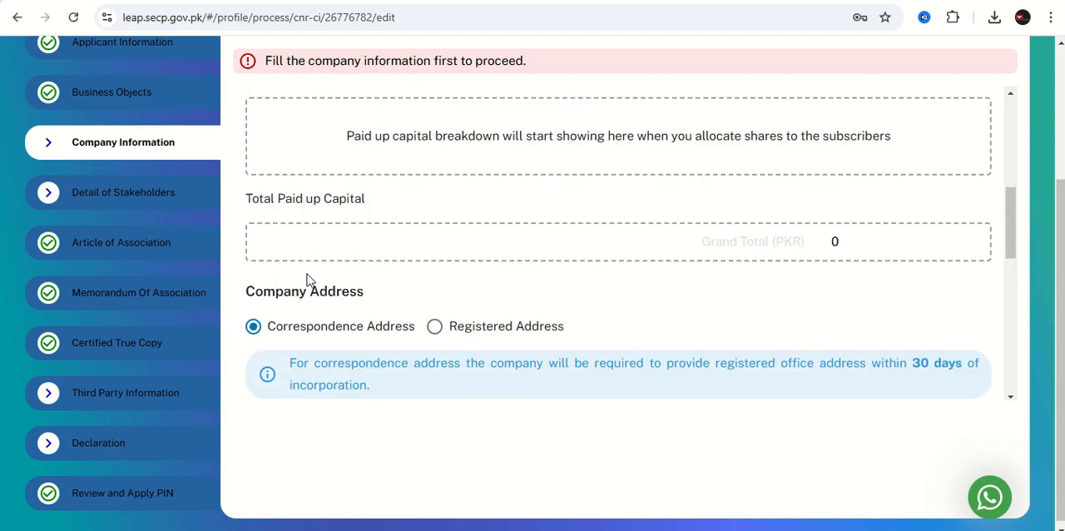
scroll(307, 278, up, 1)
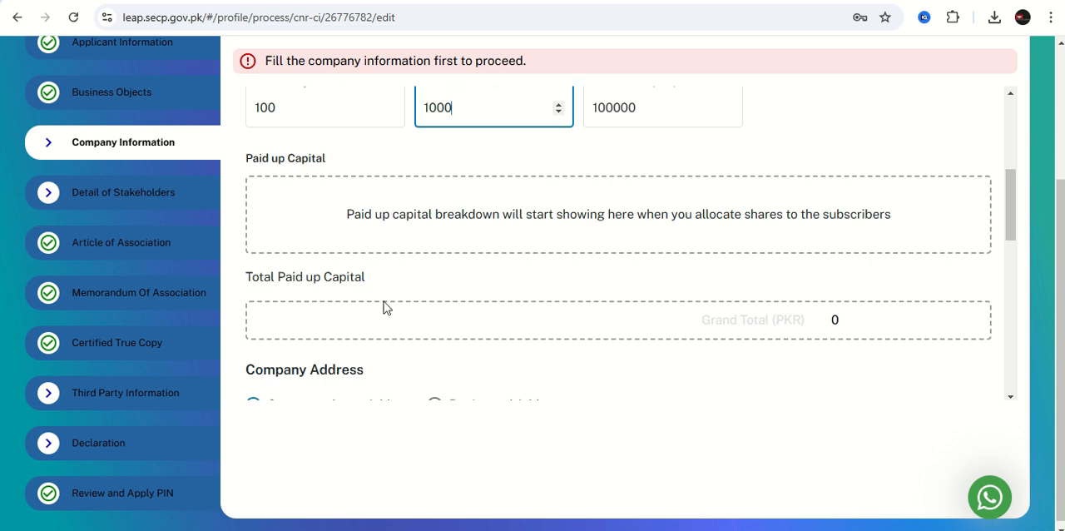
scroll(334, 287, down, 2)
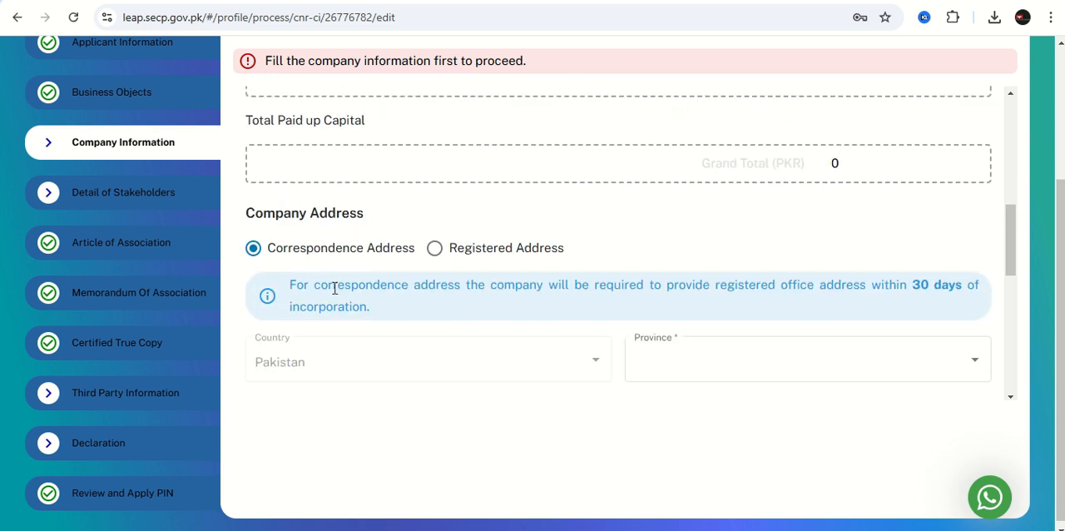
scroll(333, 271, down, 2)
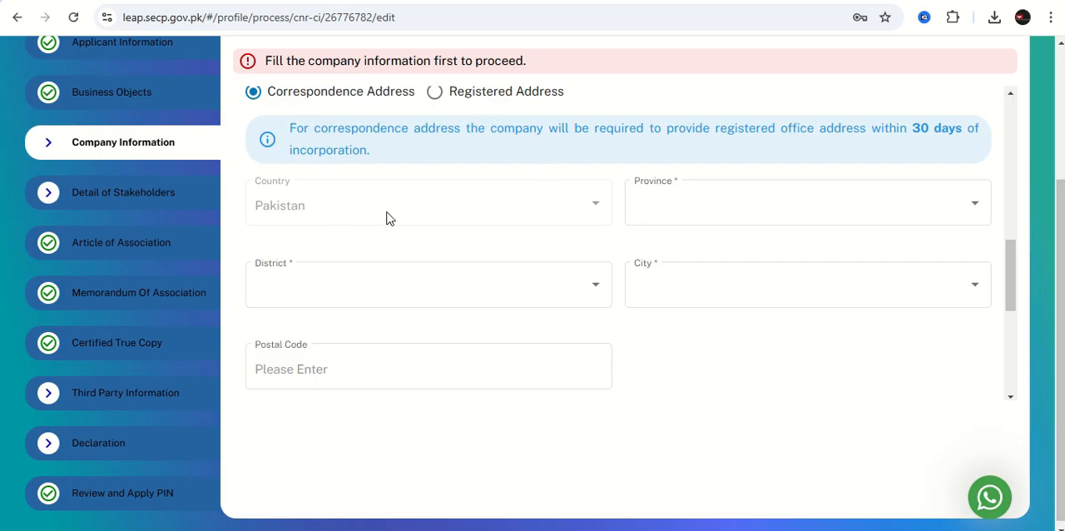
click(772, 215)
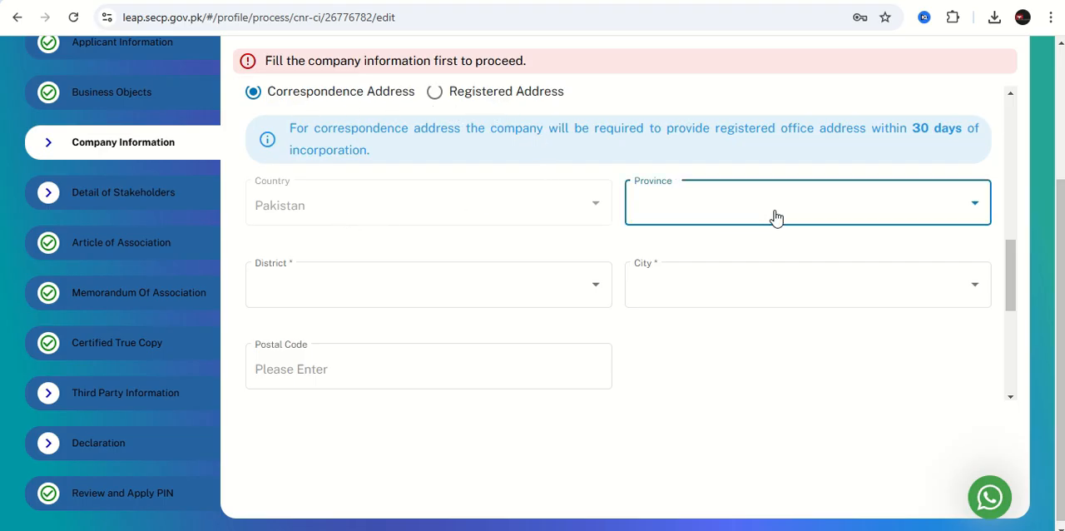
click(660, 358)
Set the company's correspondence address district to Sheikhupura and the city to Sharaqpur.
click(439, 302)
scroll(378, 374, down, 8)
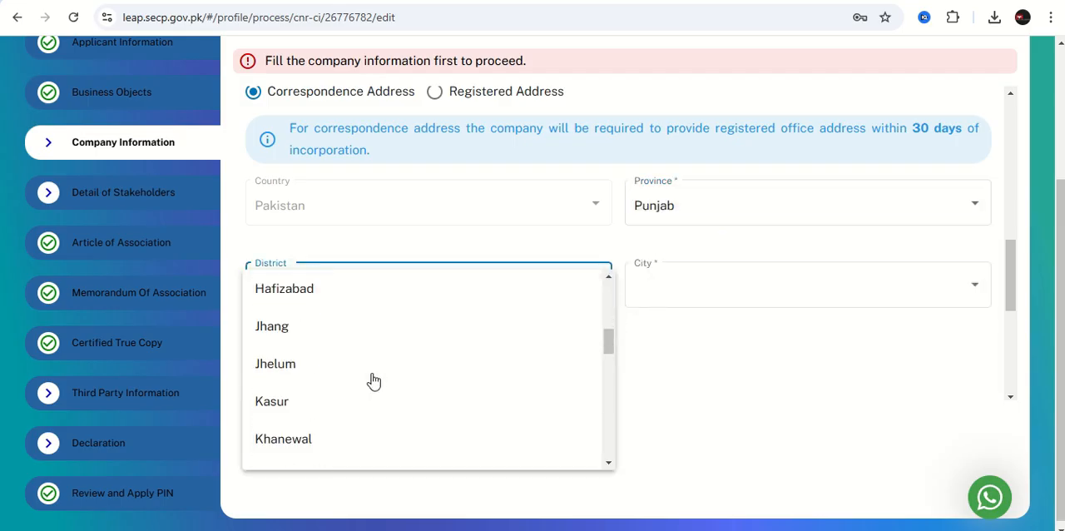
scroll(375, 380, down, 7)
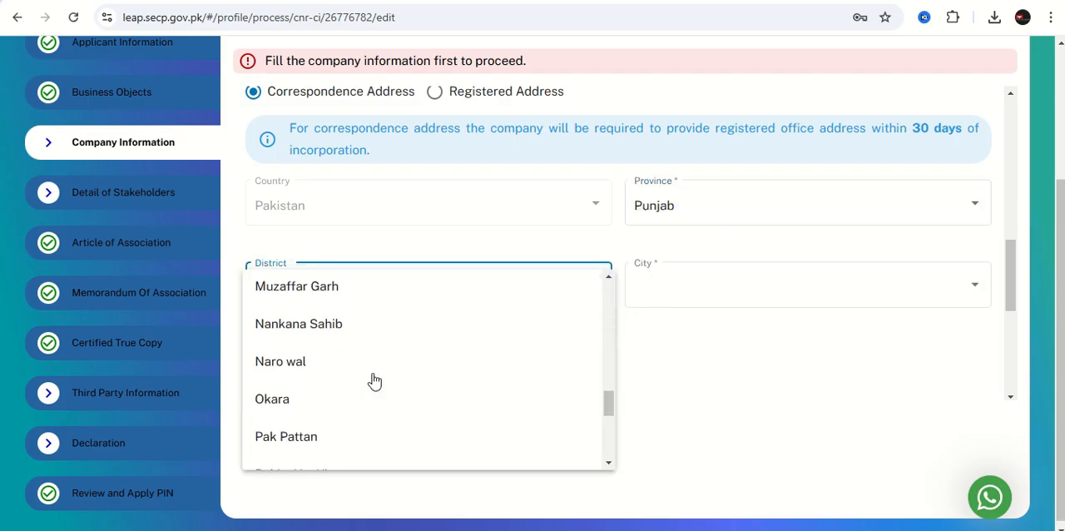
click(312, 356)
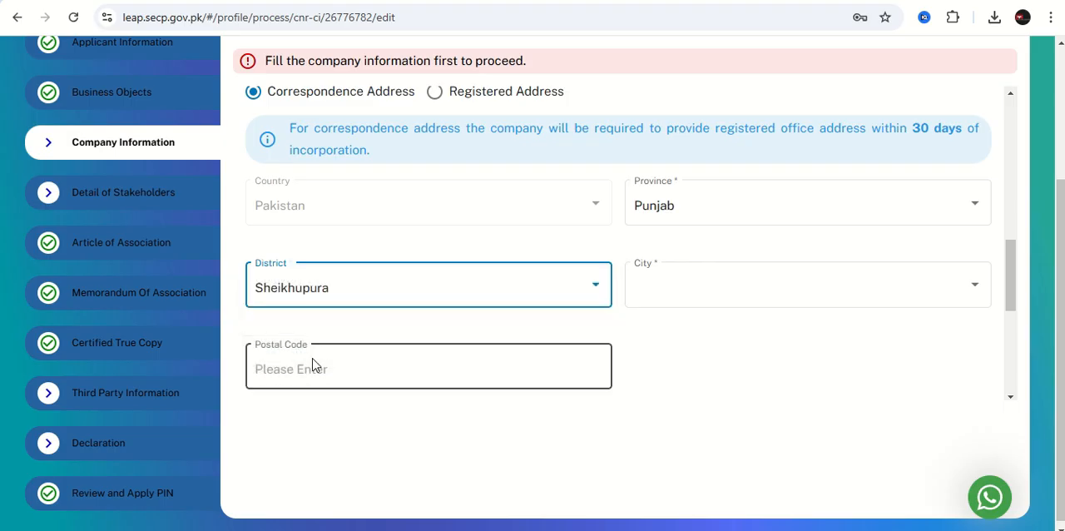
click(684, 298)
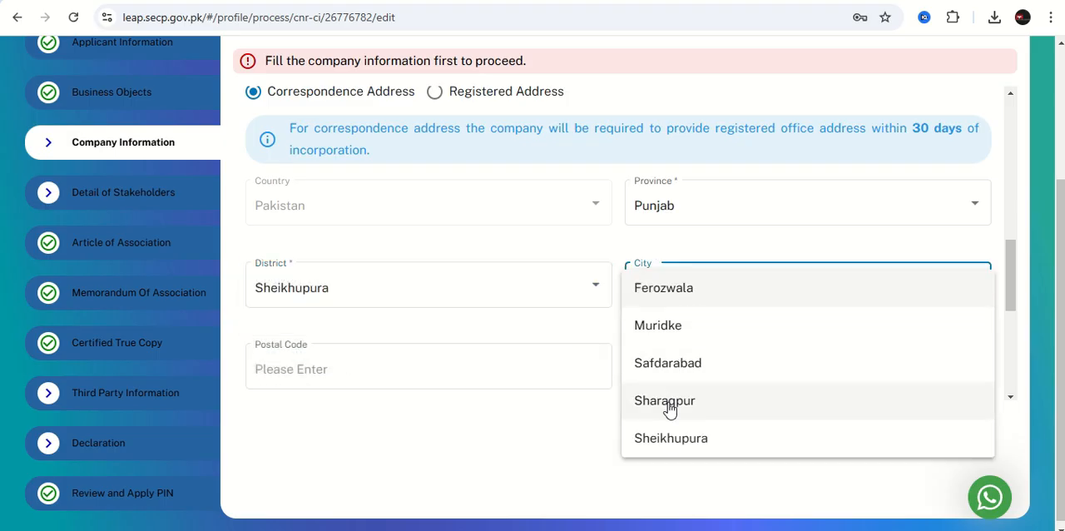
click(670, 407)
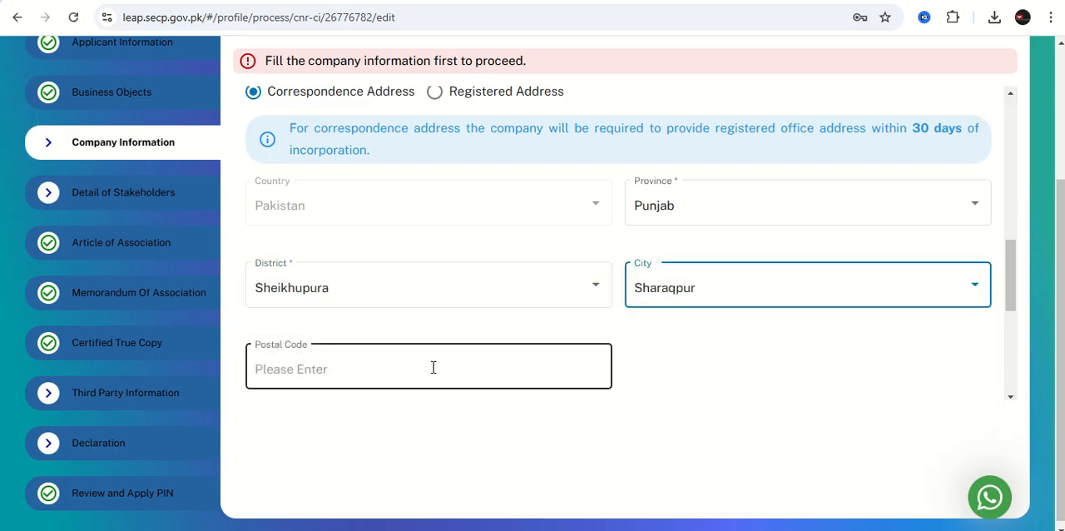
scroll(684, 376, down, 1)
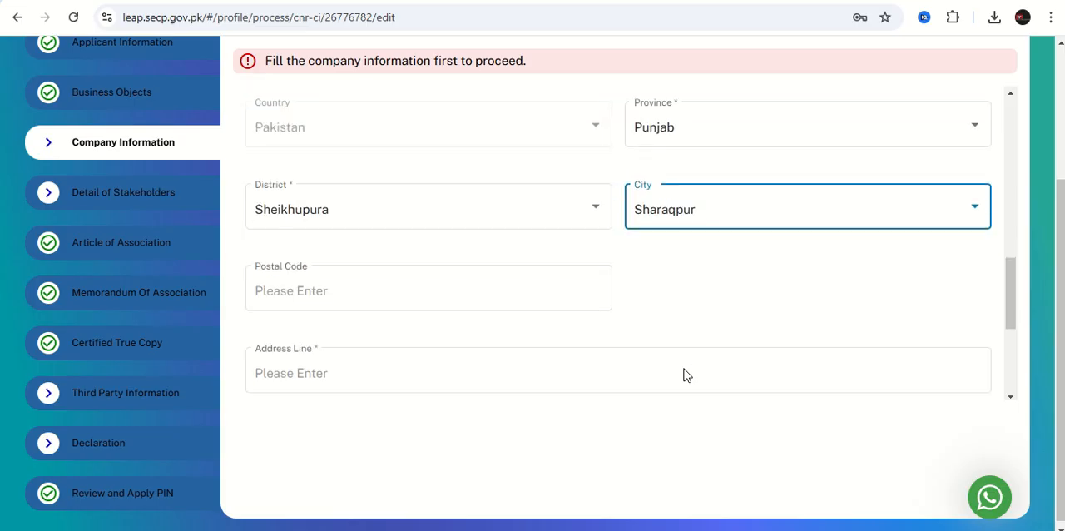
Paste the copied street address into the address line of the company's correspondence address.
click(353, 375)
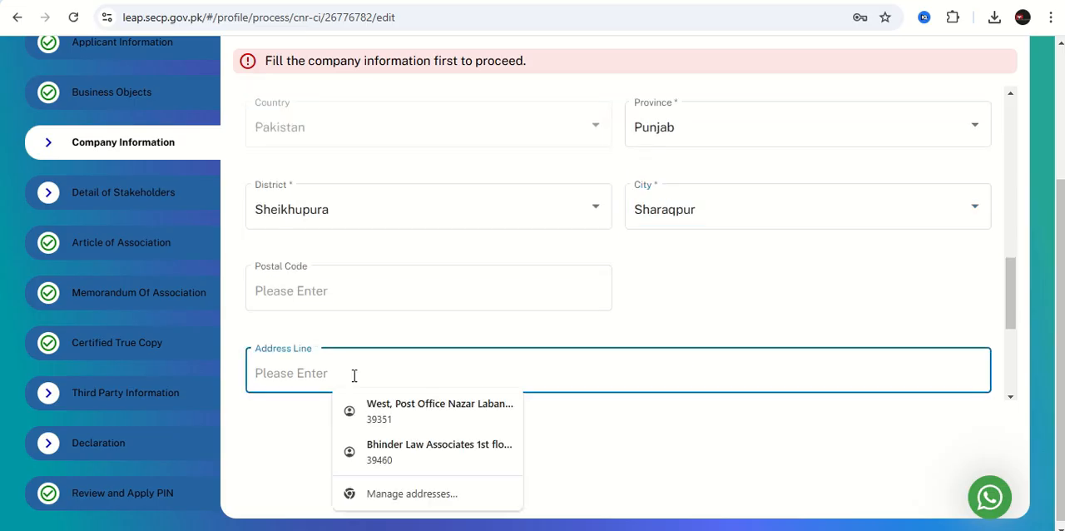
click(515, 306)
click(357, 371)
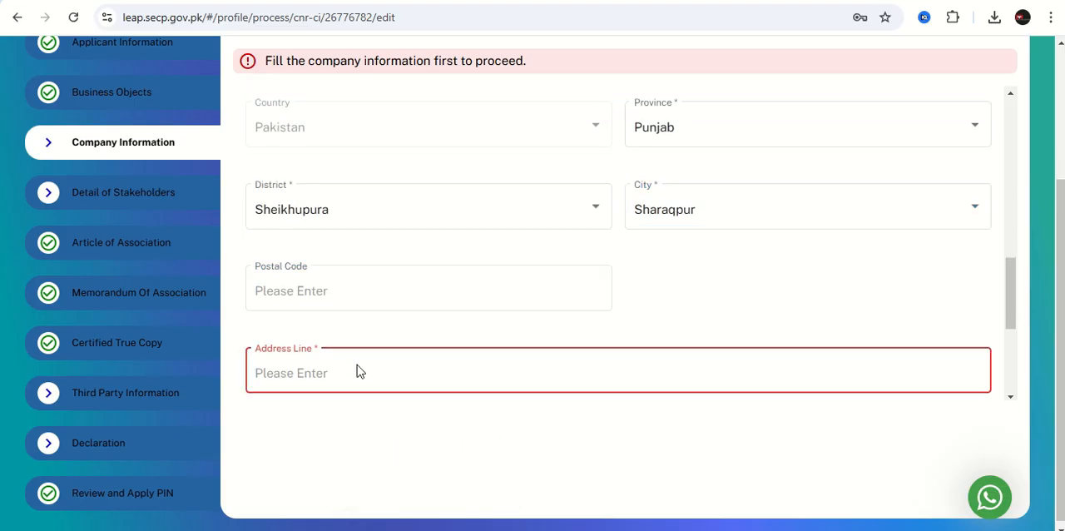
text(ABPARA SCHEME PHASE 2)
Set the company's mobile country code to +92 and enter the contact mobile number.
scroll(410, 383, down, 1)
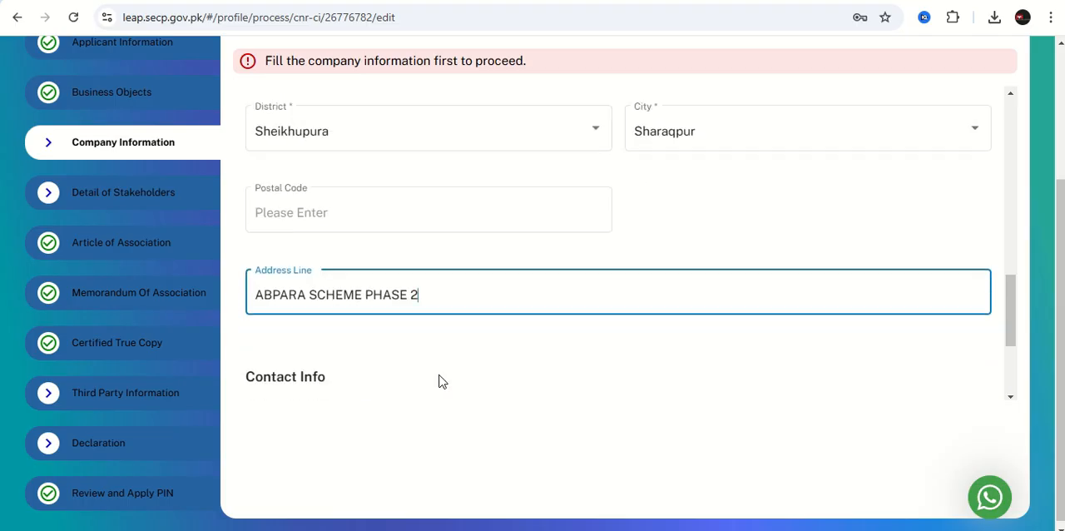
scroll(340, 375, down, 1)
scroll(353, 293, down, 1)
click(297, 270)
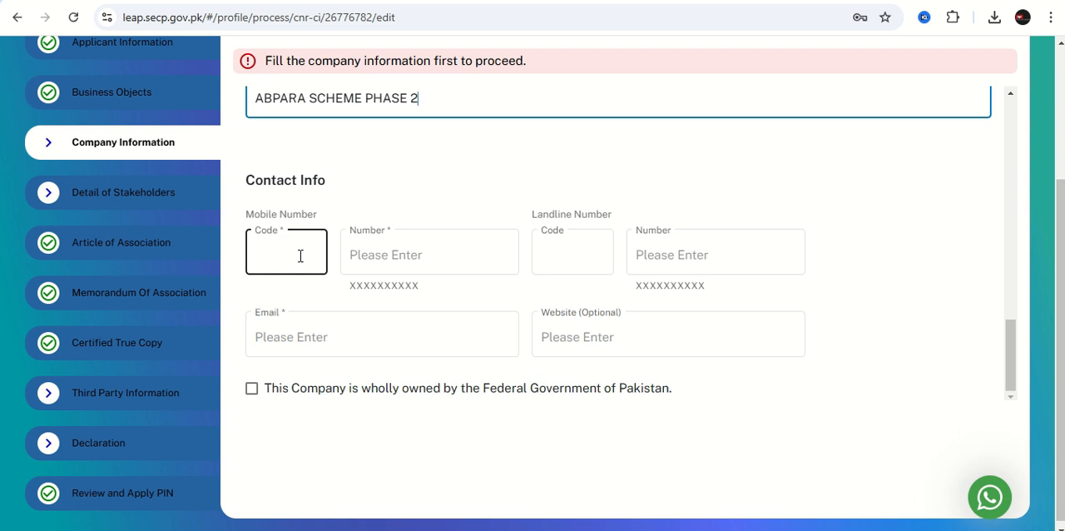
click(300, 256)
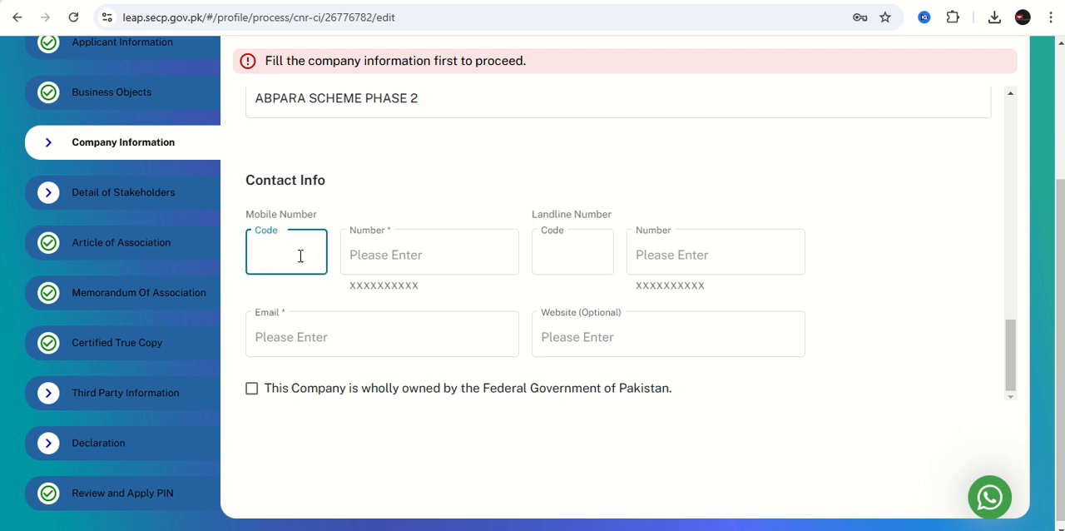
text(92)
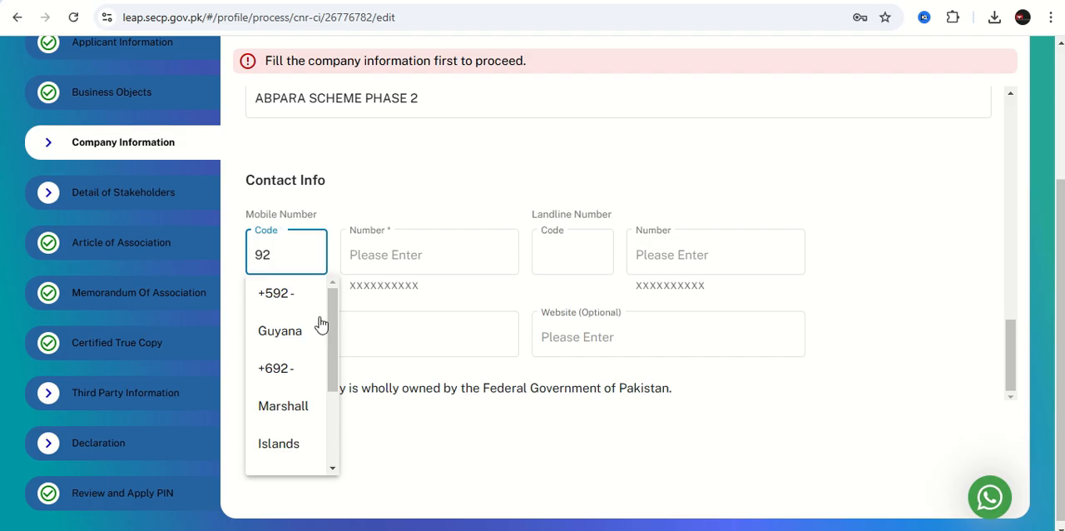
scroll(321, 325, down, 2)
click(285, 374)
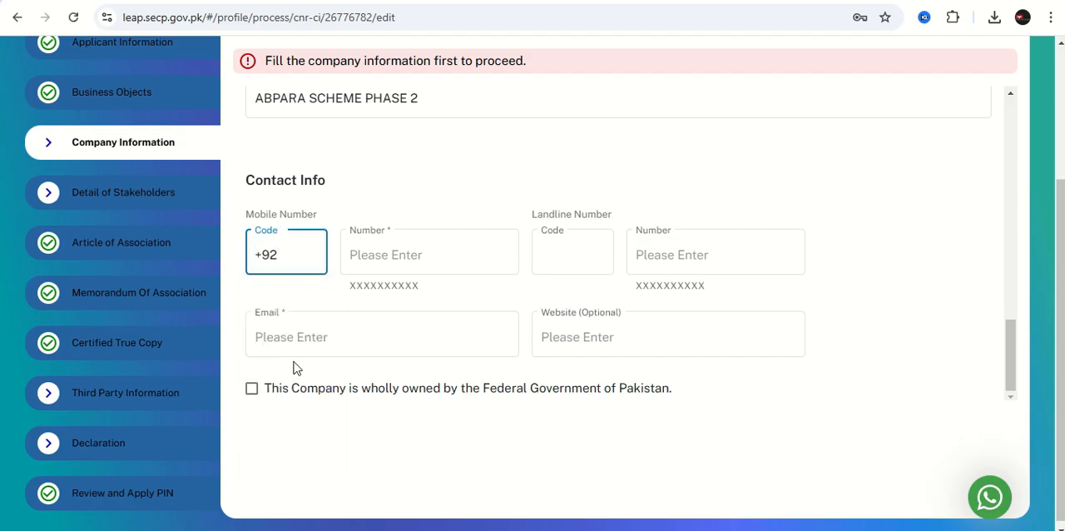
click(358, 261)
text(32XXXXXXXX)
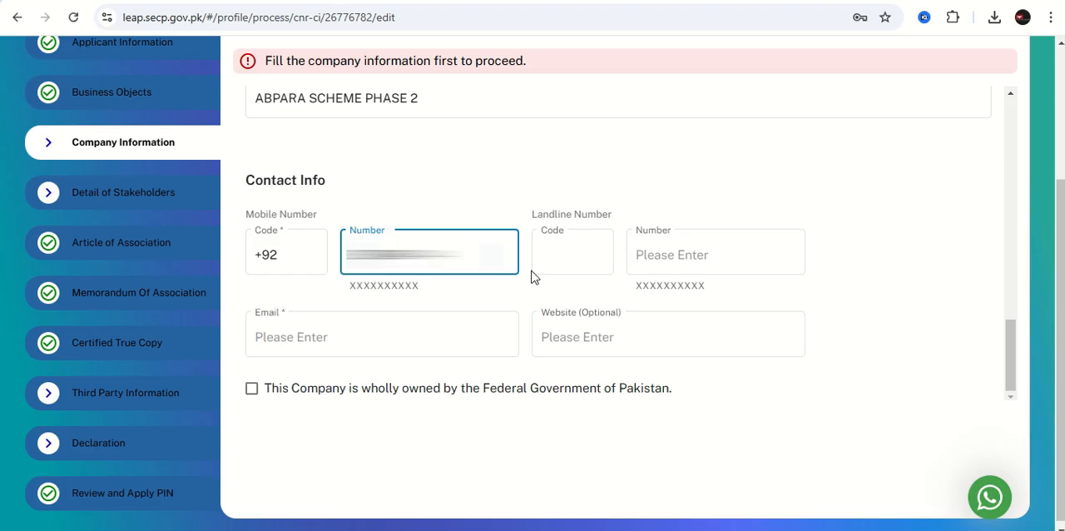
Enter the company's contact email and continue from the company information to the Detail of Stakeholders section.
click(304, 340)
text(P)
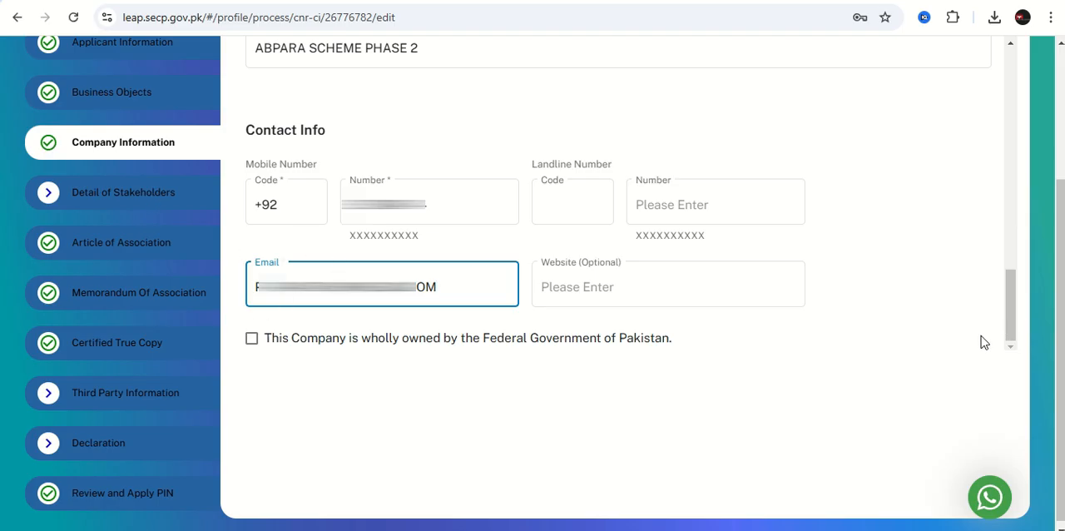
scroll(983, 341, up, 10)
click(954, 185)
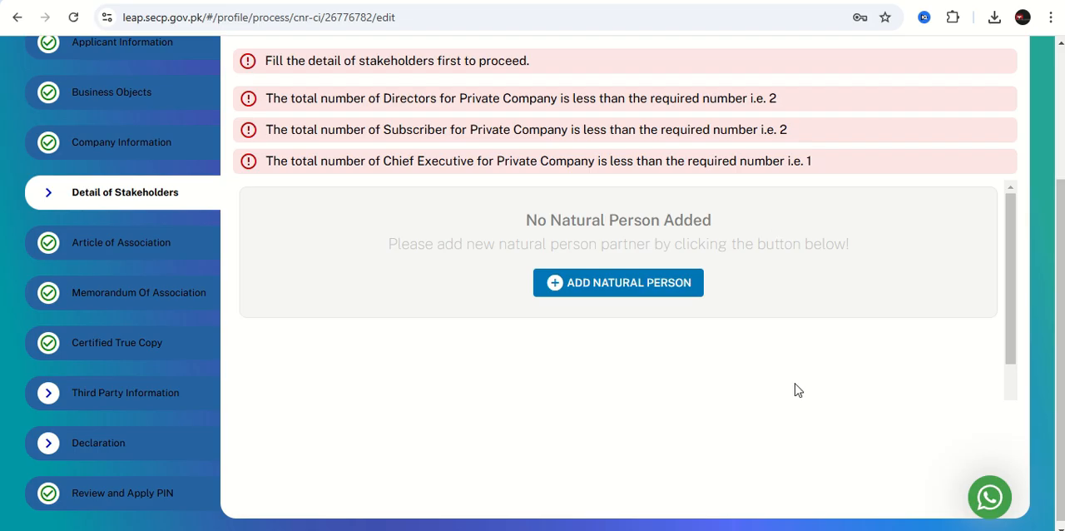
Add a natural person designated CEO, Director, and Subscriber, as a Pakistani Citizen identified by CNIC.
click(591, 287)
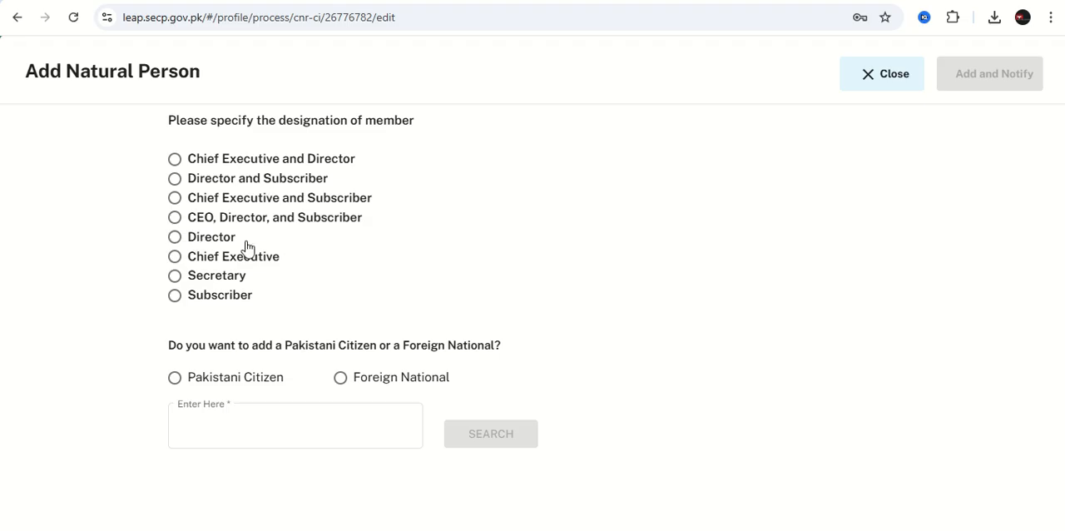
click(174, 219)
click(175, 379)
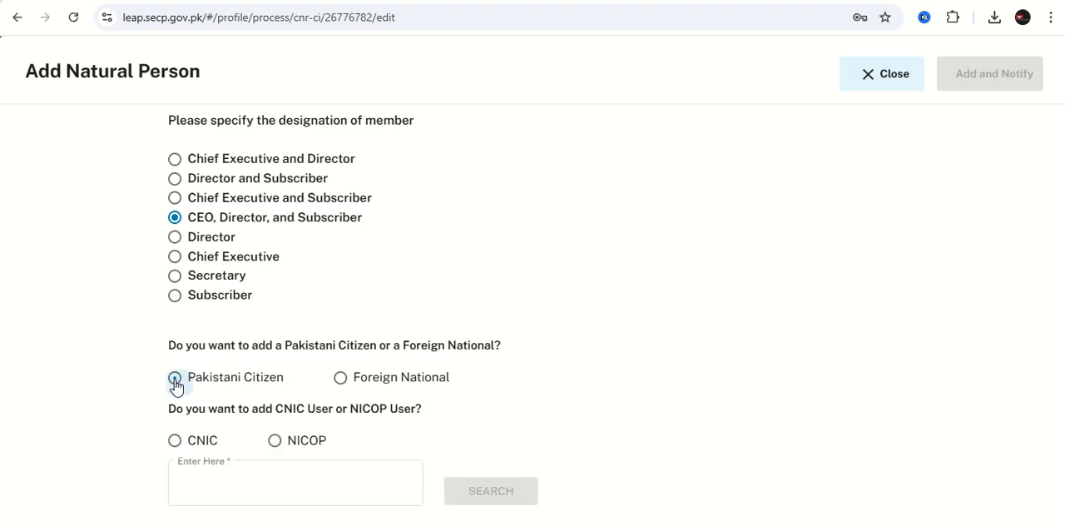
click(175, 443)
Enter the person's CNIC number and search for the registered user.
click(204, 485)
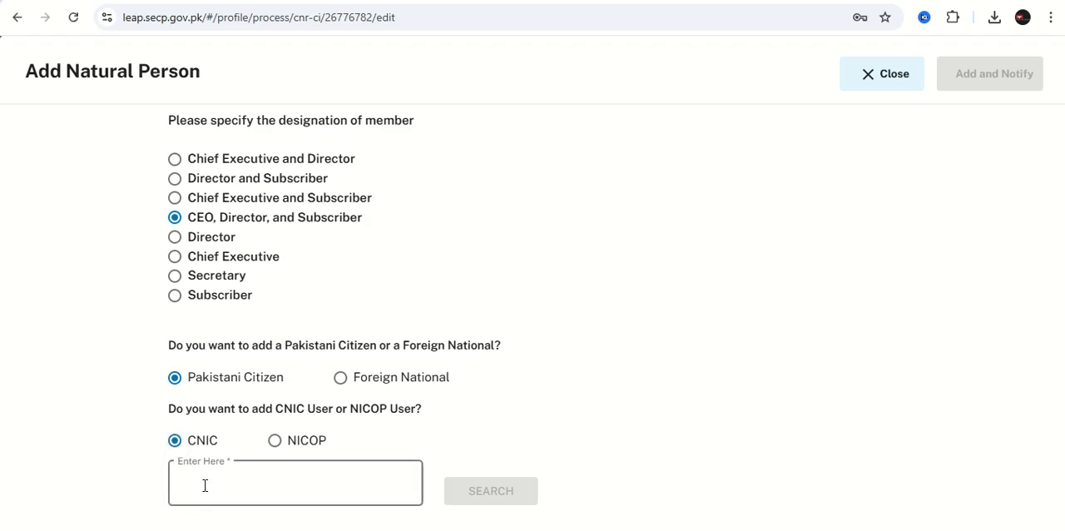
click(205, 485)
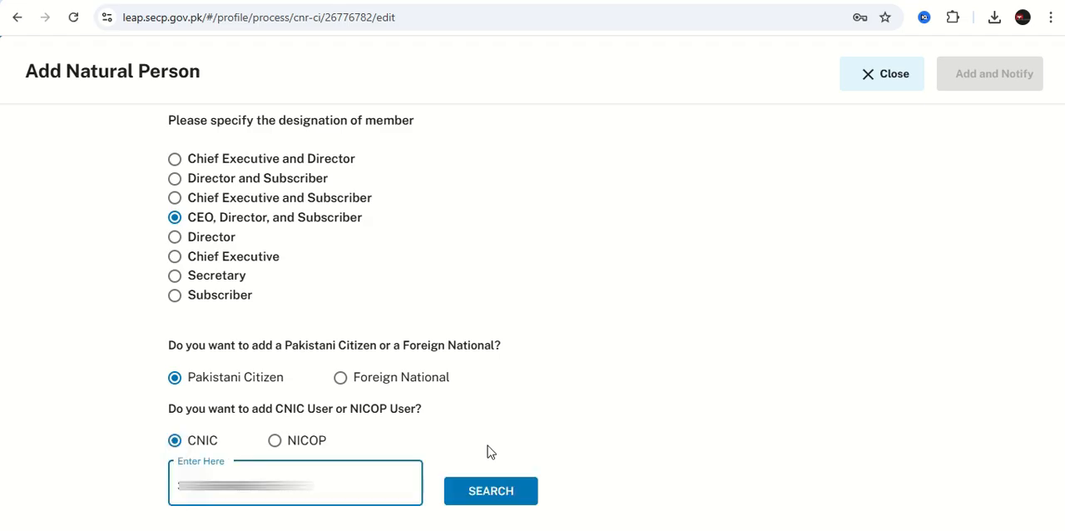
click(491, 490)
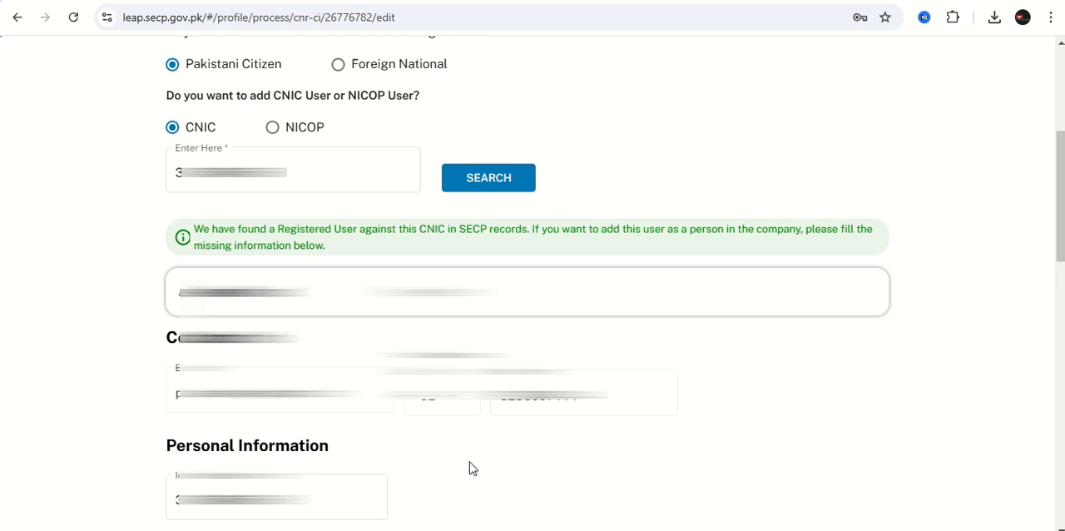
Set the person's nationality to Pakistan and the nature of directorship to Appointed.
scroll(212, 124, down, 5)
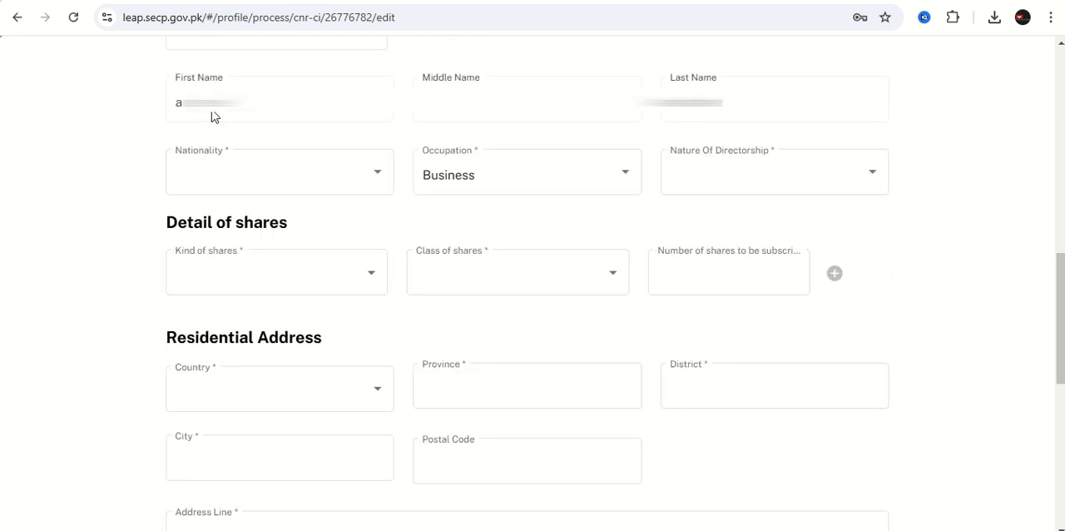
click(232, 173)
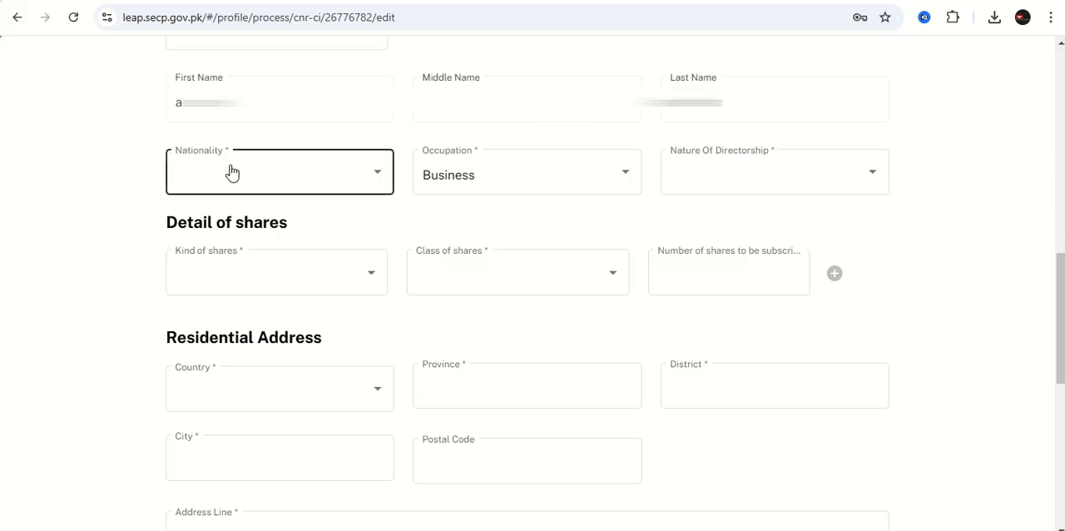
click(379, 175)
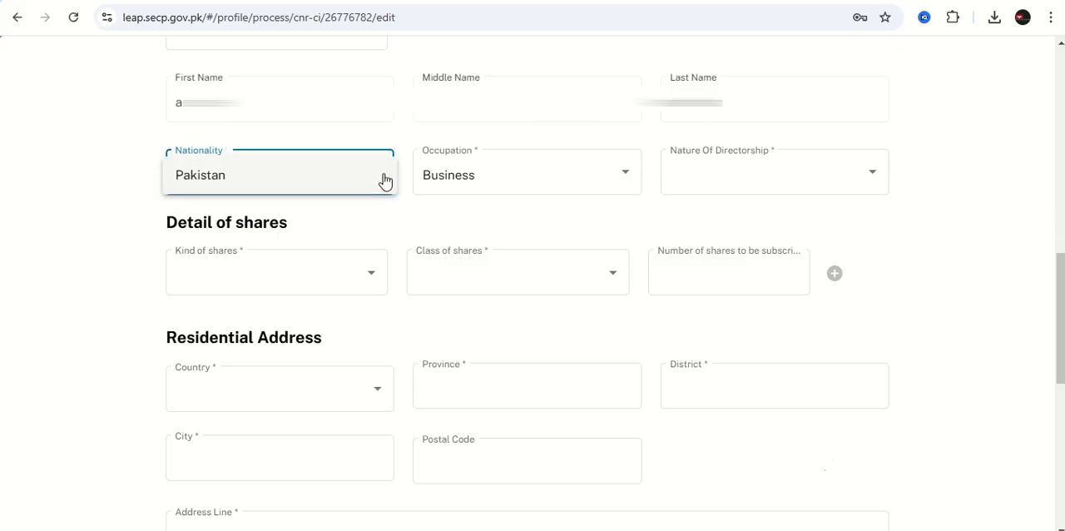
click(270, 176)
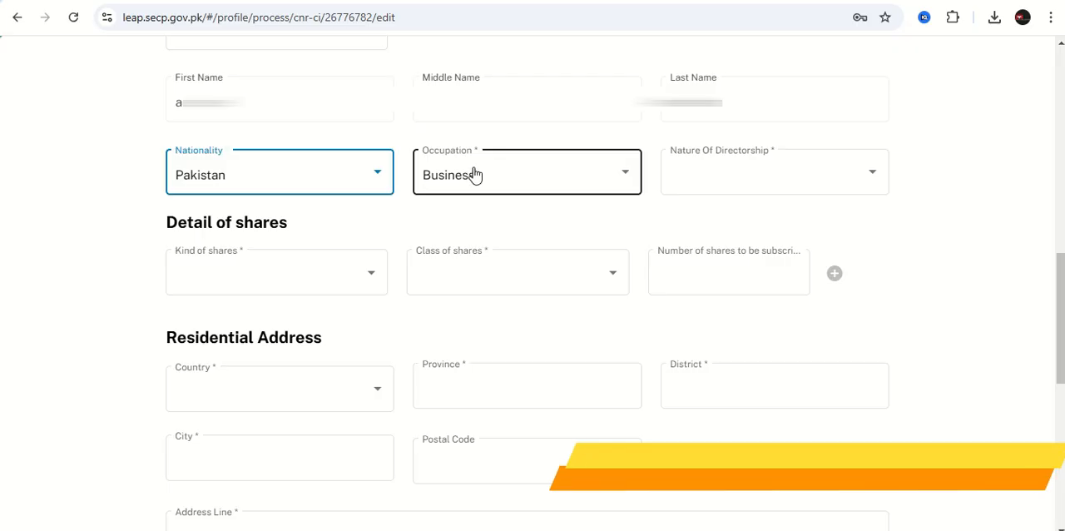
click(762, 189)
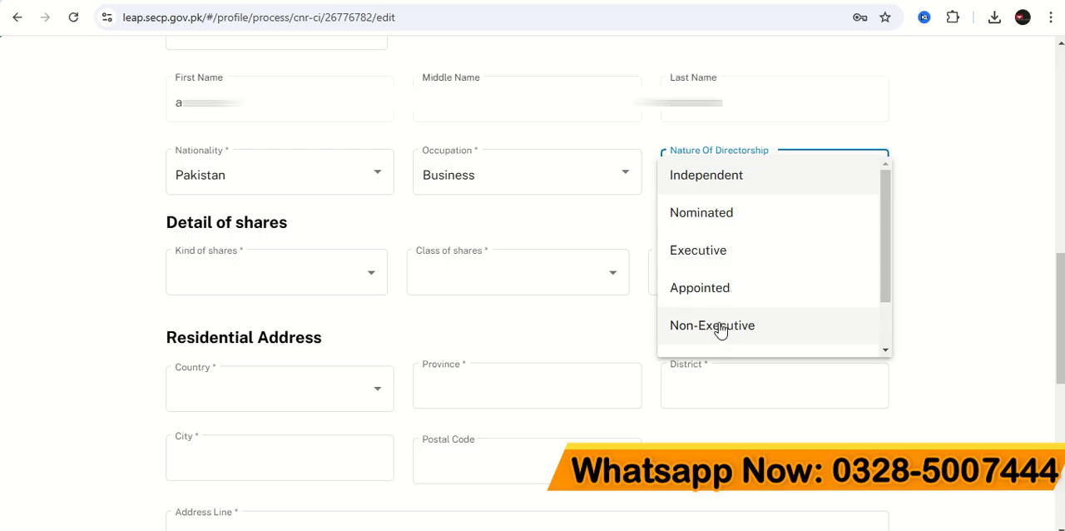
scroll(737, 302, down, 2)
scroll(737, 302, up, 2)
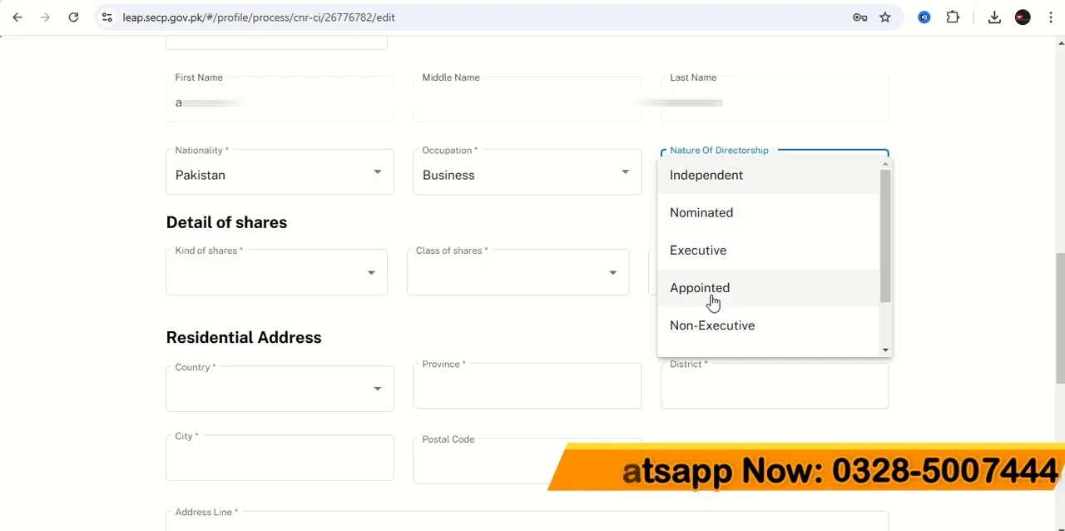
click(711, 301)
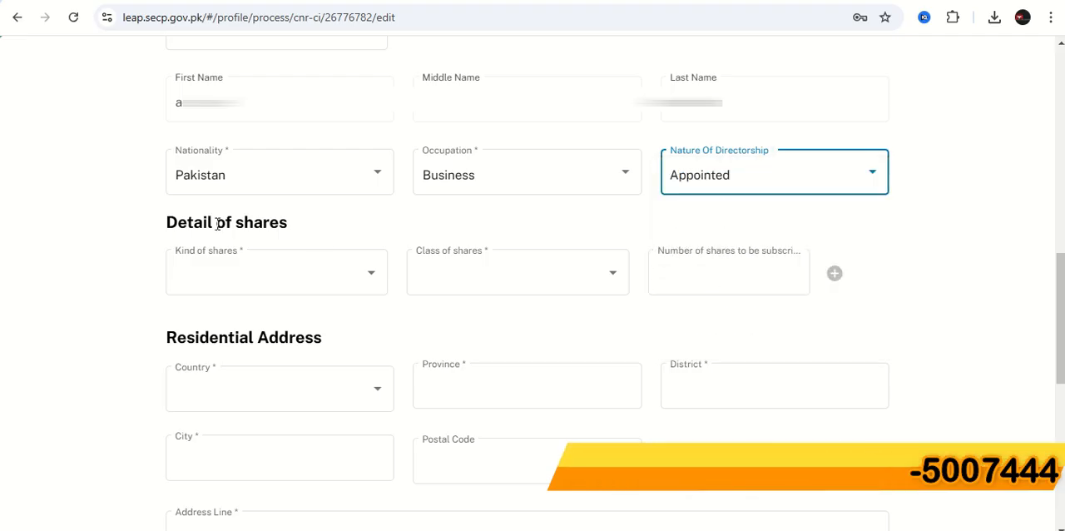
Fill in the person's share details with Ordinary kind, Ordinary class and 500 shares to be subscribed.
click(300, 281)
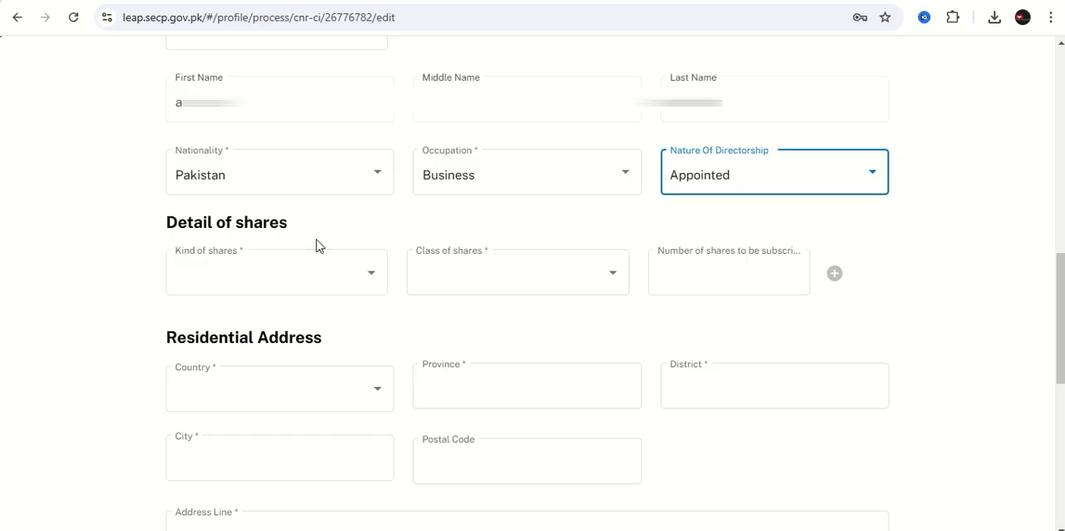
click(374, 282)
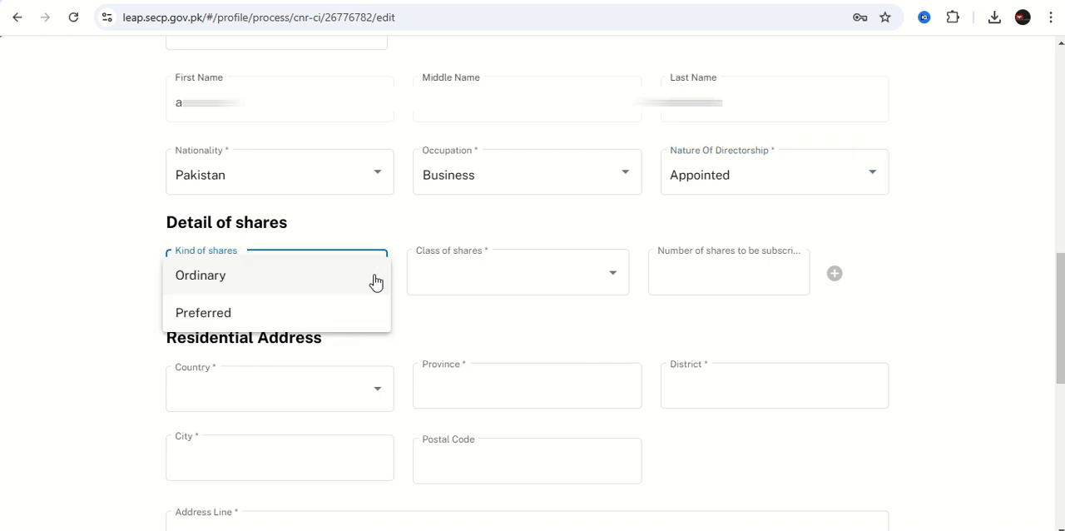
click(223, 286)
click(605, 283)
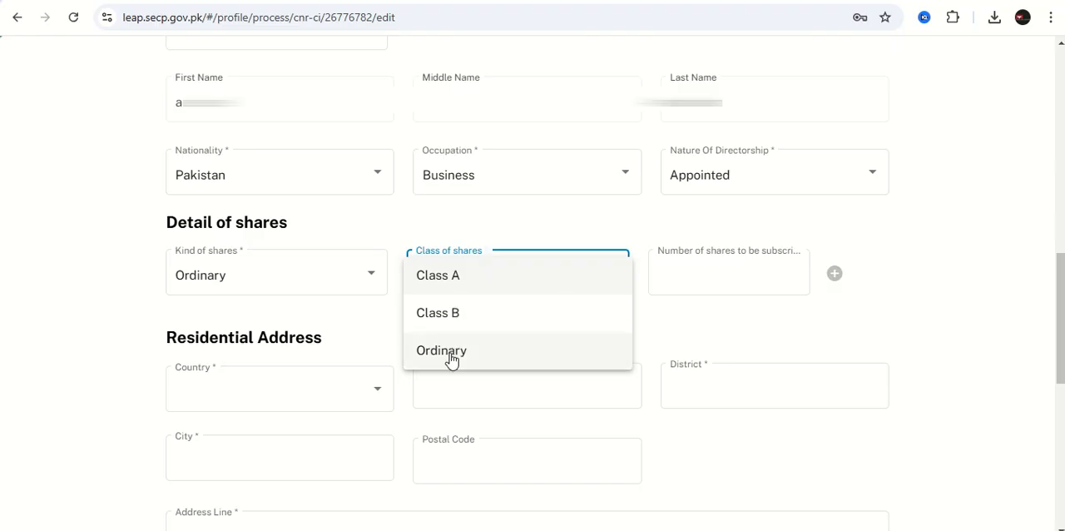
click(452, 354)
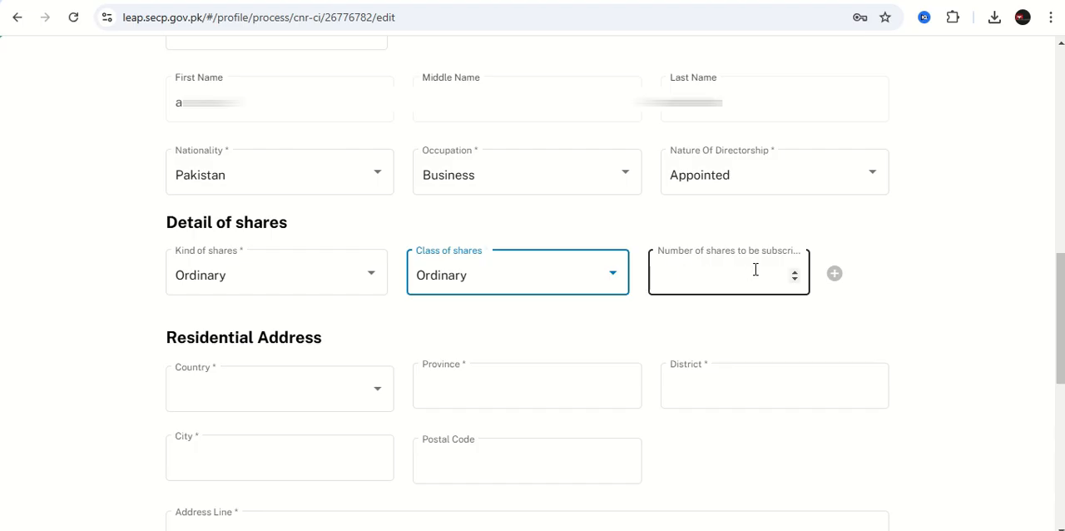
click(678, 277)
text(500)
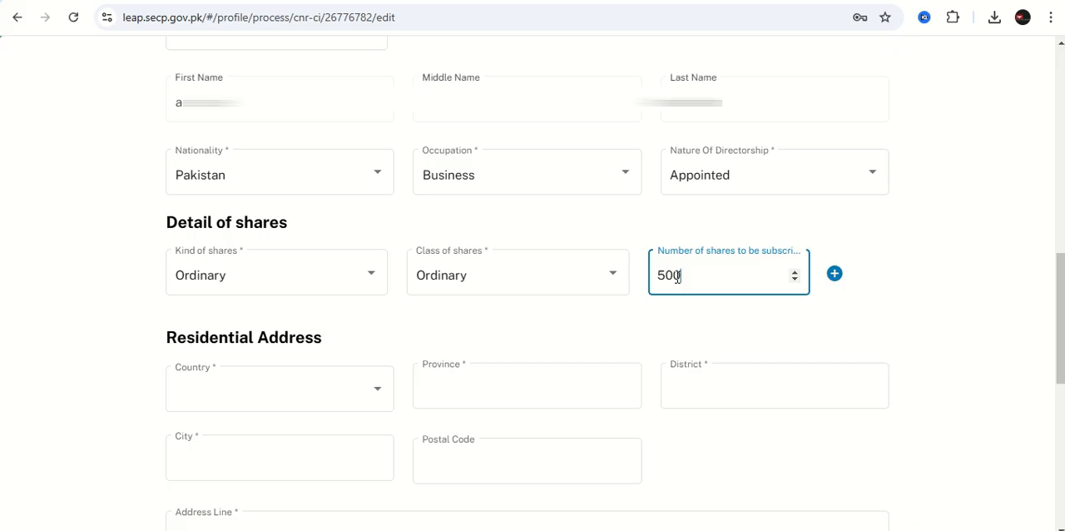
click(626, 330)
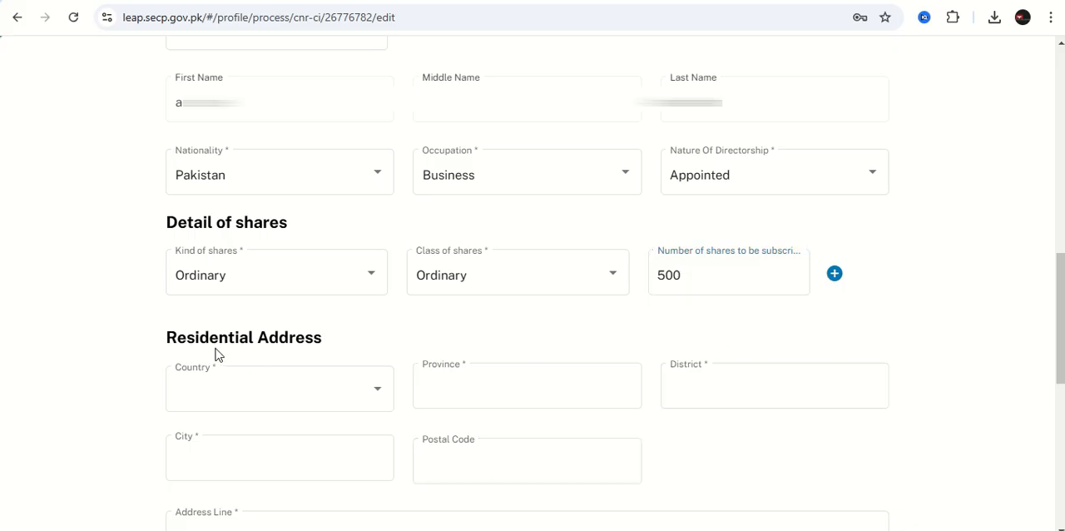
Set the person's residential address country to Pakistan and the province to Punjab.
click(376, 387)
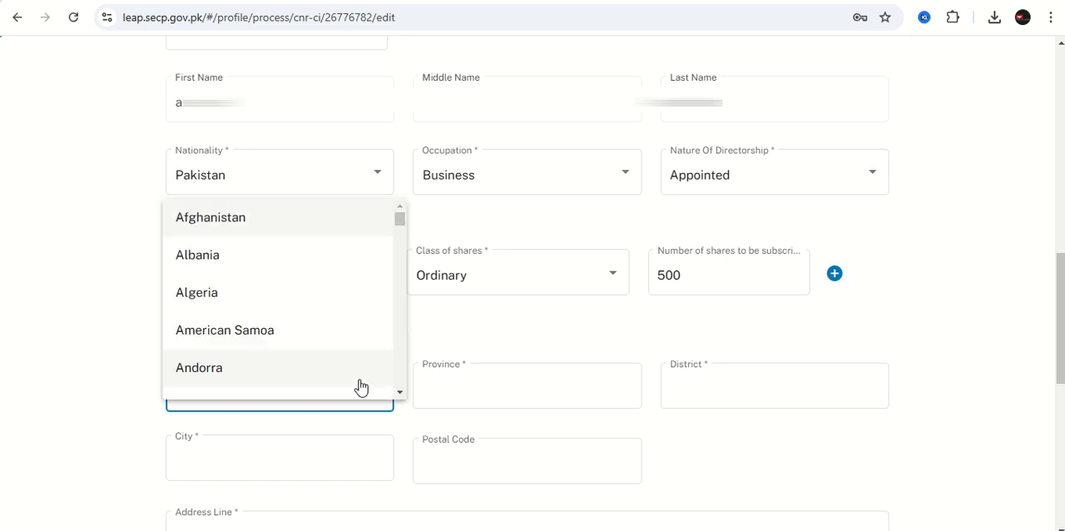
key(p)
click(360, 381)
click(537, 387)
click(495, 367)
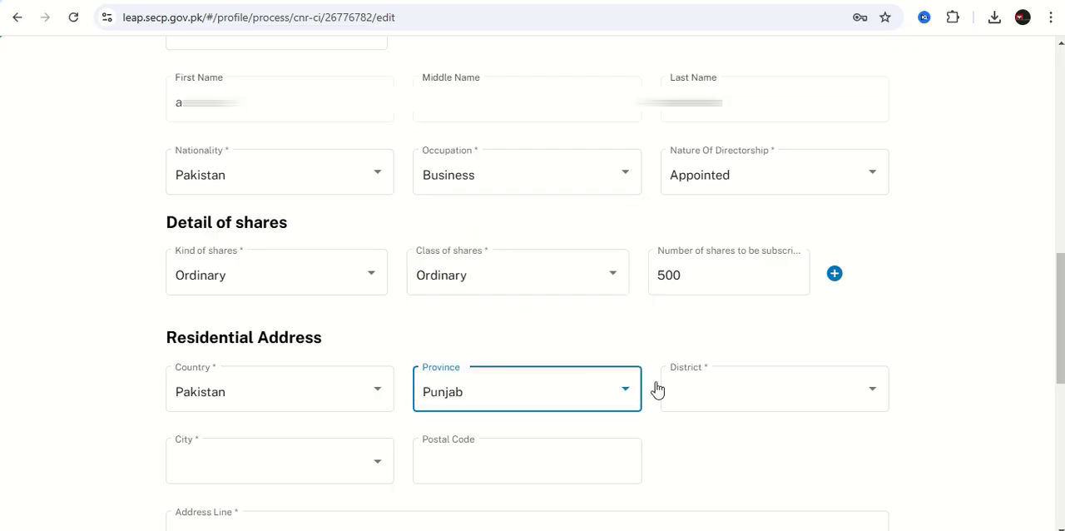
Set the person's residential address district to Sheikhupura and the city to Sharaqpur.
click(717, 393)
scroll(718, 387, down, 10)
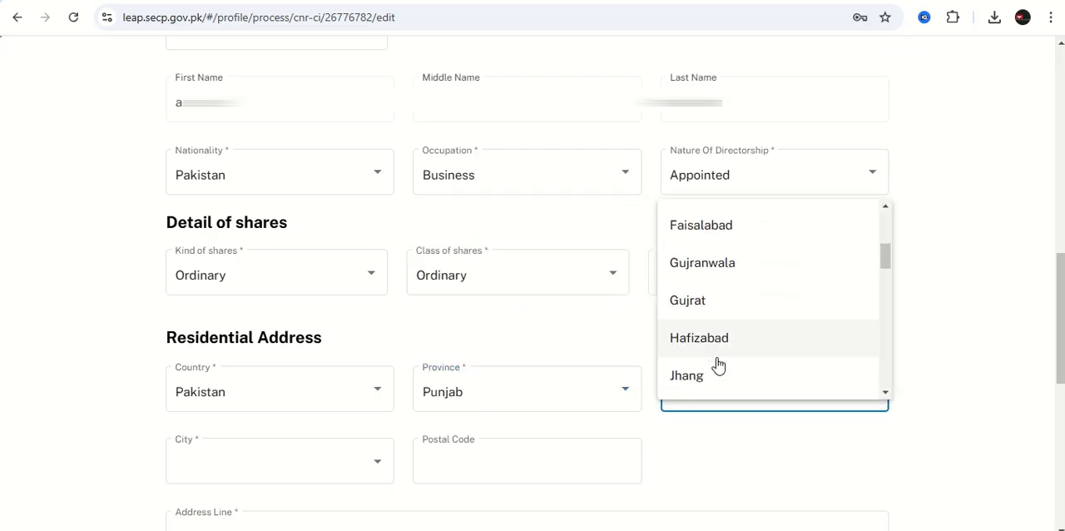
scroll(719, 366, down, 5)
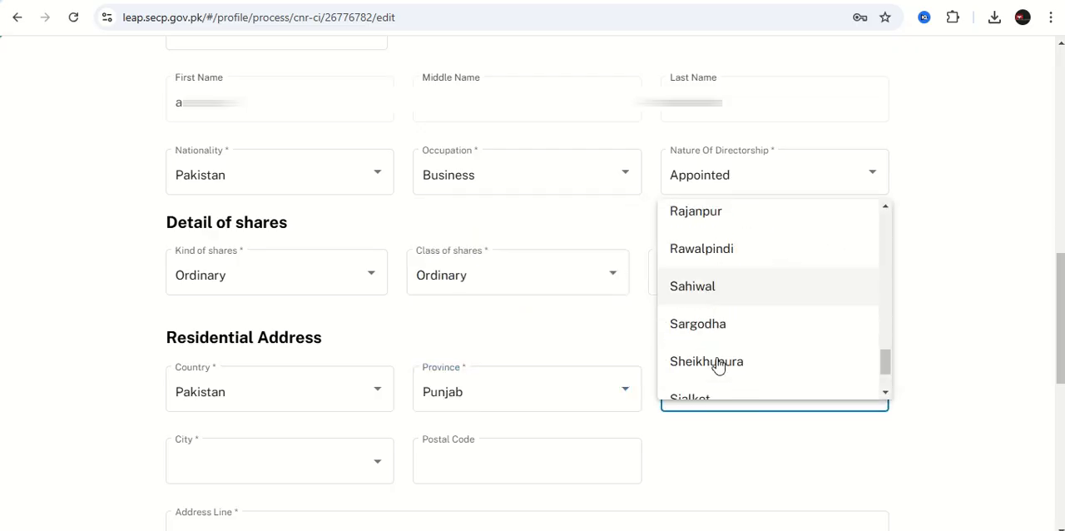
click(723, 283)
click(269, 466)
click(221, 464)
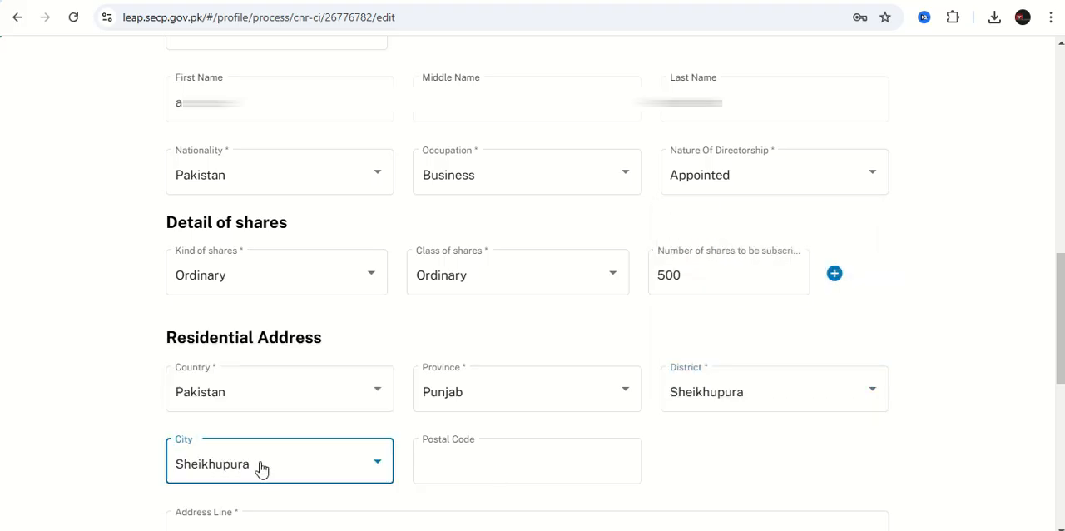
click(261, 469)
click(239, 427)
Paste the copied street address into the person's residential address line, leaving the postal code empty.
click(471, 469)
scroll(252, 465, down, 1)
click(252, 465)
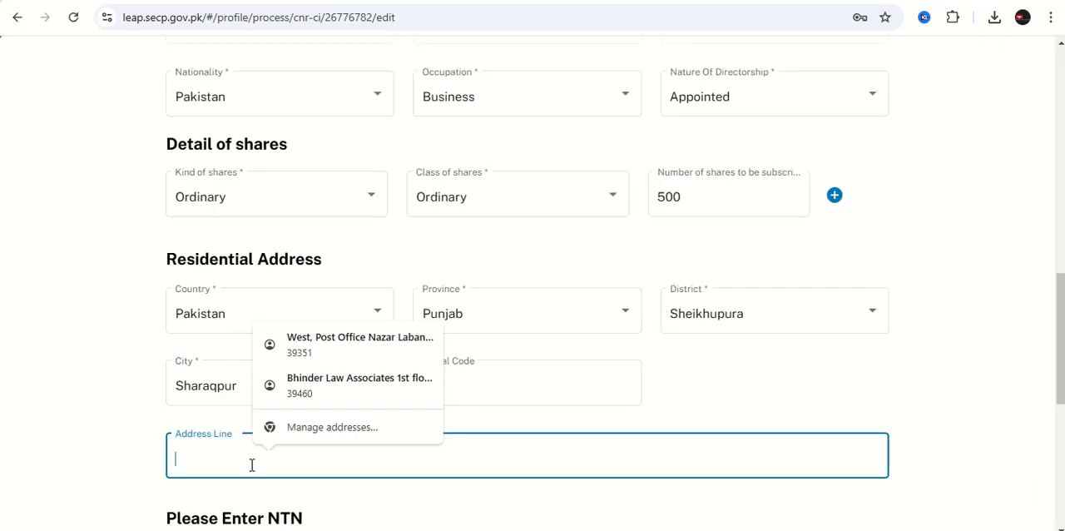
text(ABPARA SCHEME PHASE 2)
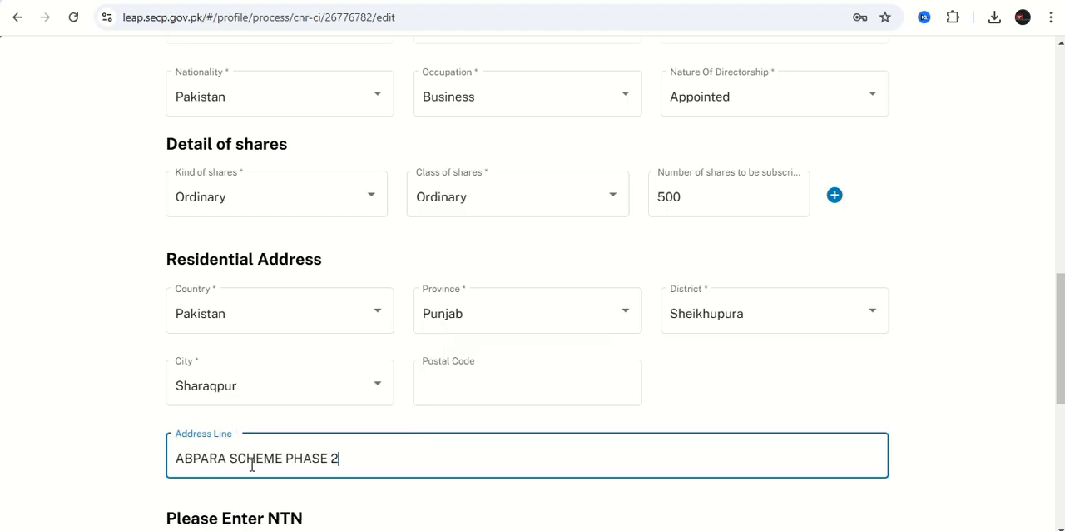
Set the FBR registration property type to Residential Property and the property form to House.
scroll(252, 465, down, 3)
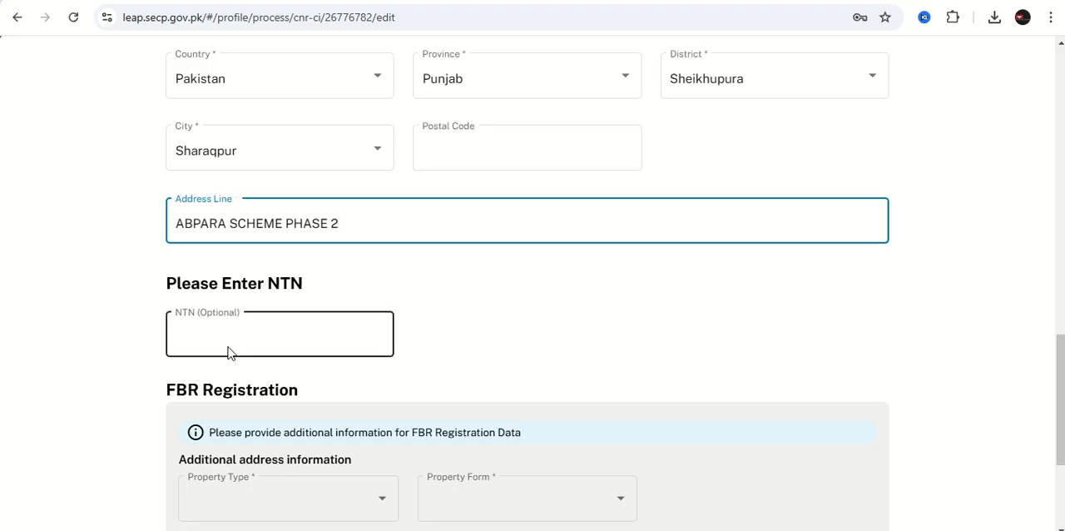
scroll(230, 352, down, 2)
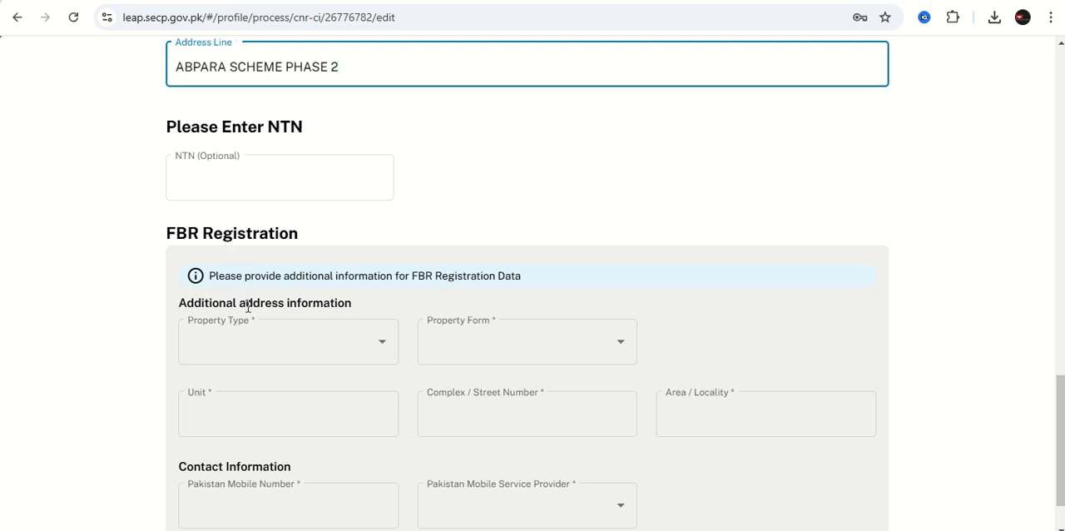
scroll(247, 304, down, 1)
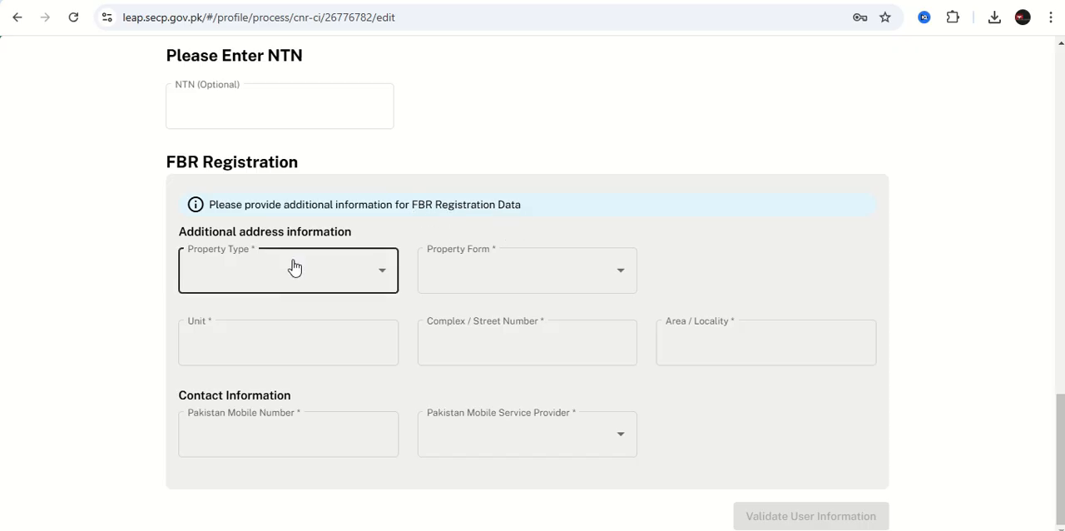
click(385, 280)
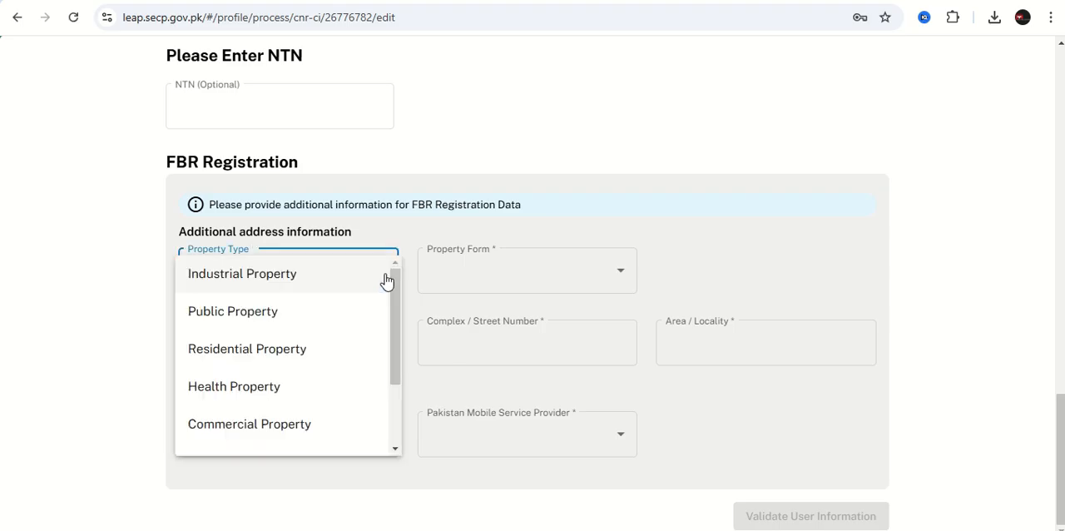
click(276, 363)
click(517, 277)
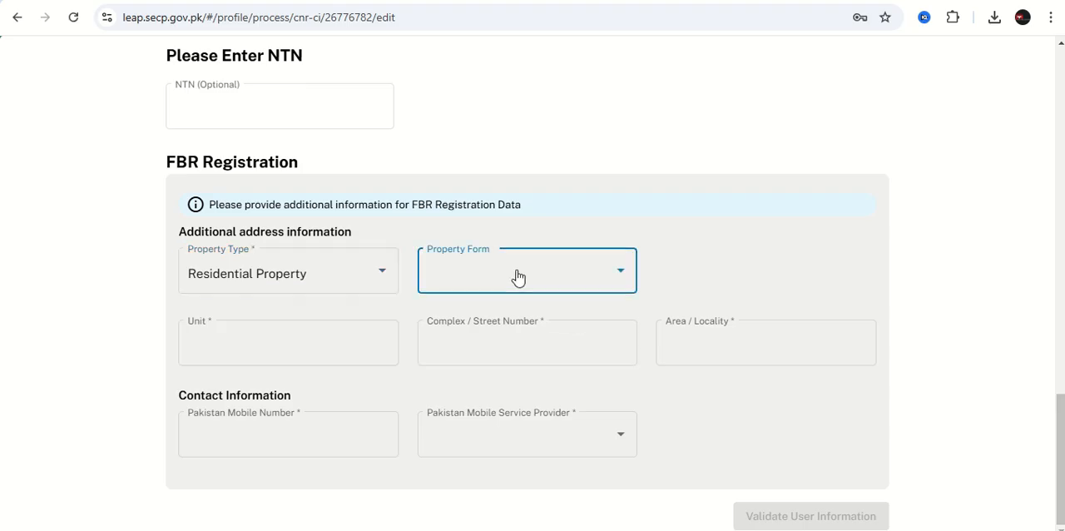
scroll(444, 364, down, 5)
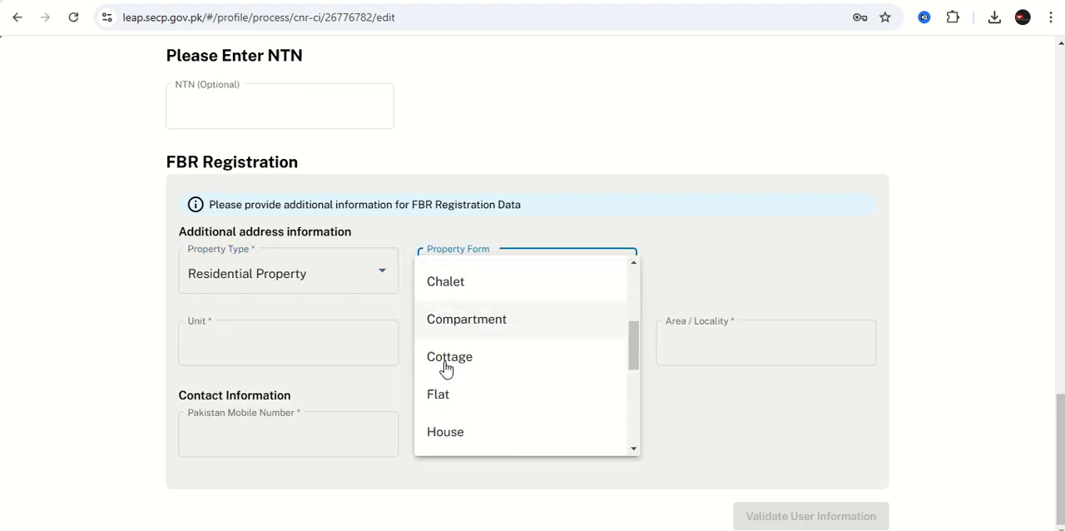
click(472, 431)
Fill in the unit, complex/street number and area/locality with the parts of the person's street address.
click(265, 354)
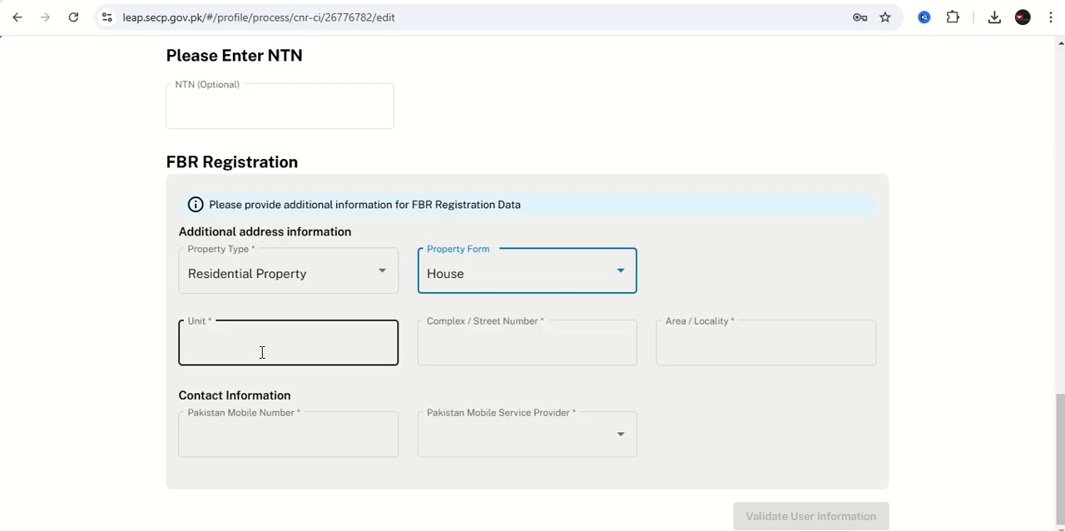
click(262, 350)
text(ABPARA)
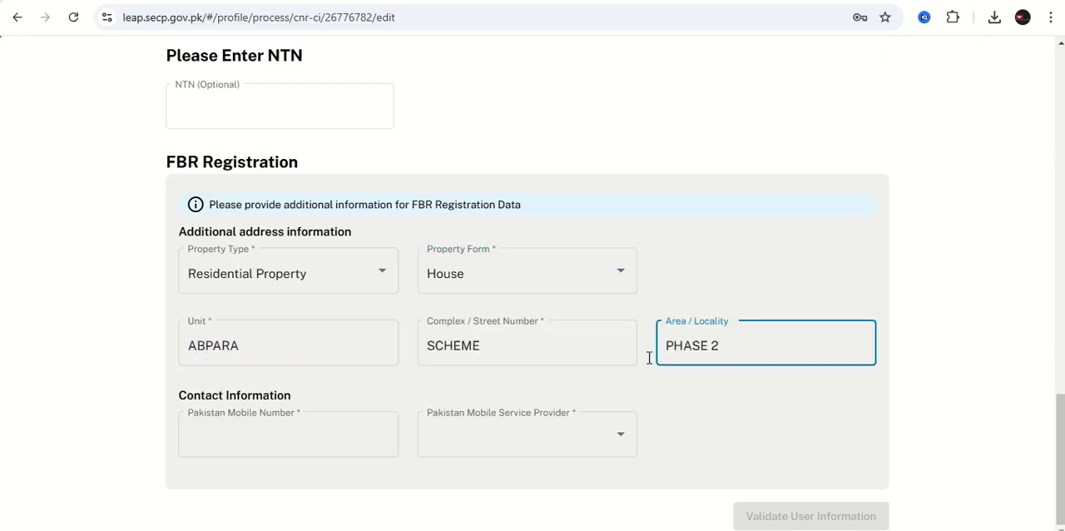
Enter the person's Pakistan mobile number with a leading zero and choose Jazz as the mobile service provider.
click(242, 439)
click(293, 471)
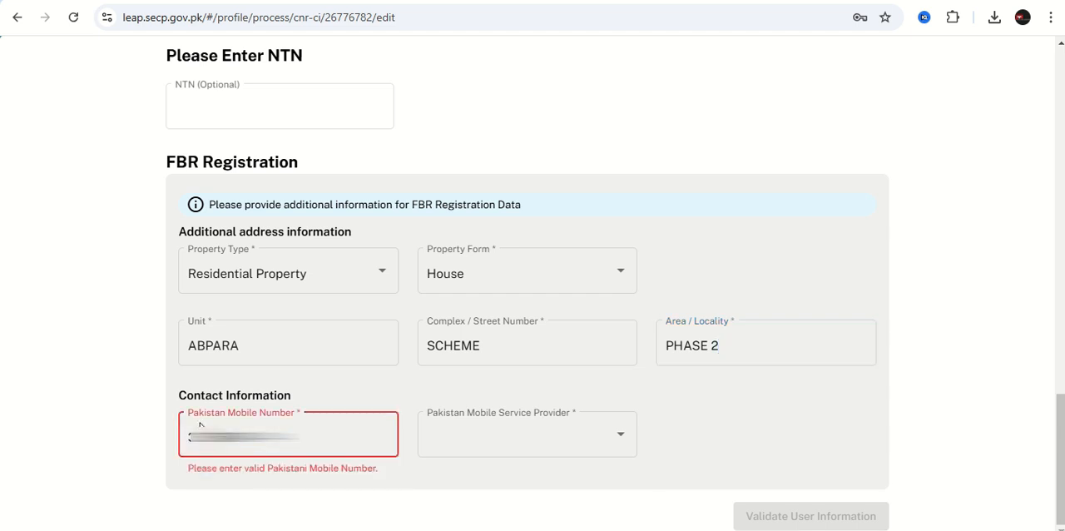
click(546, 442)
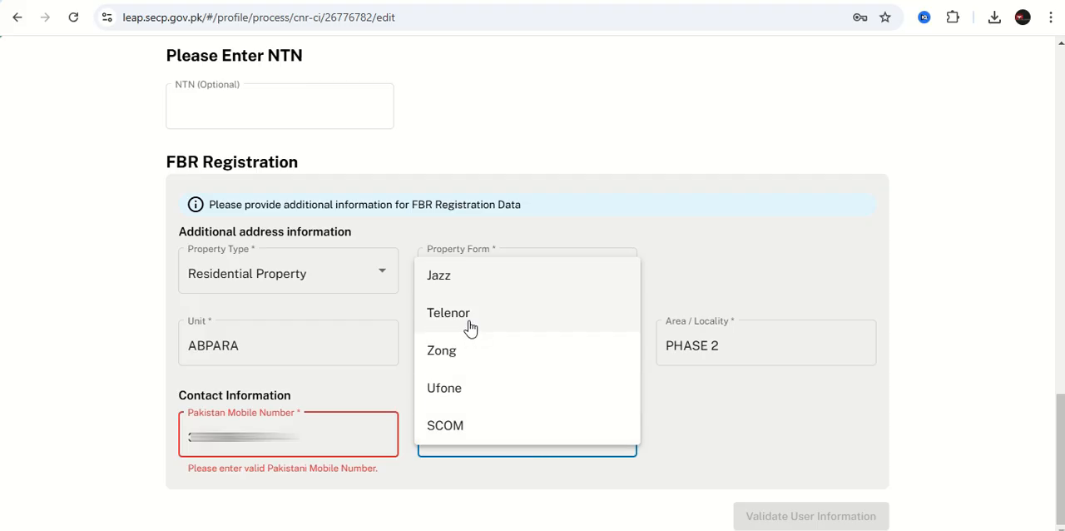
click(454, 285)
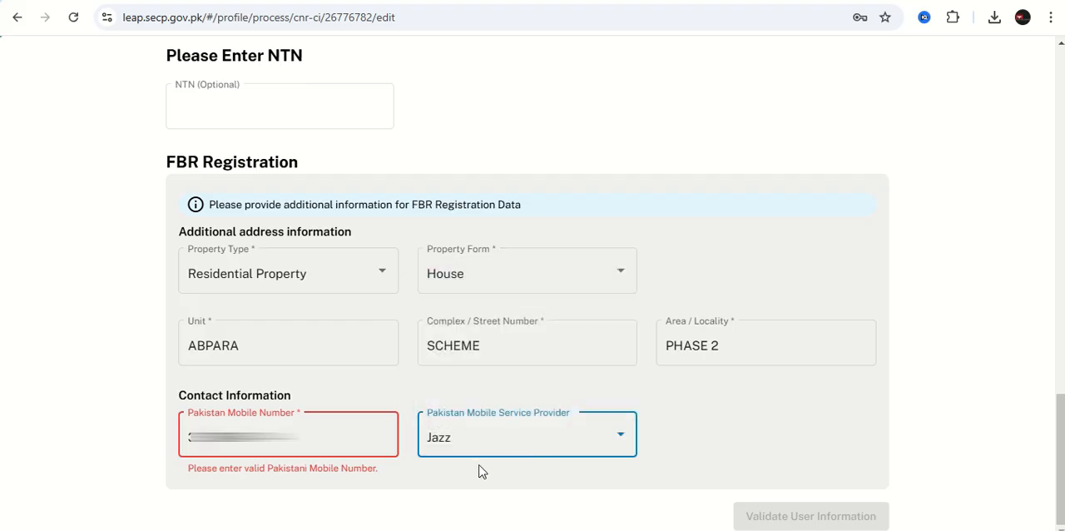
click(189, 436)
text(0)
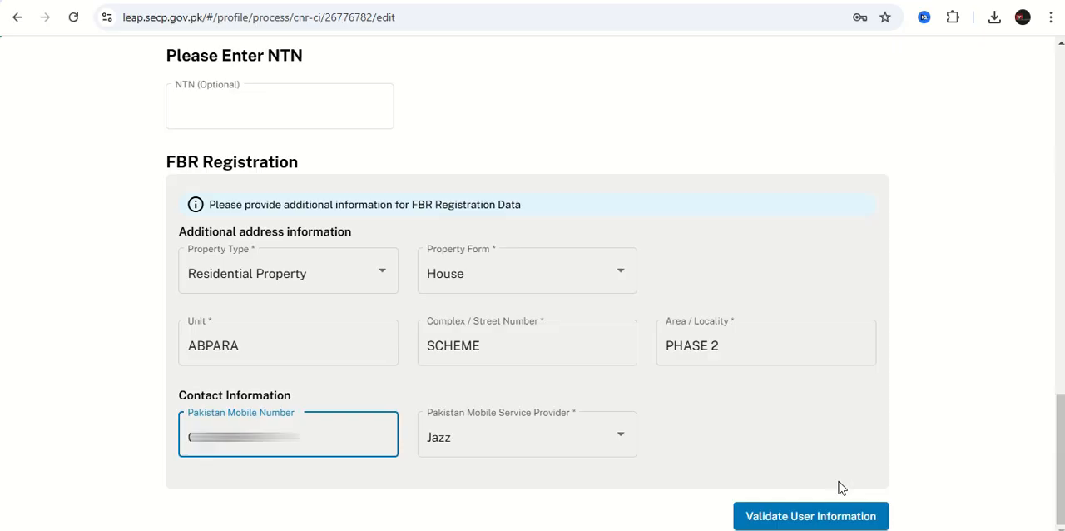
Validate the person's information, and add and notify them as a stakeholder.
click(774, 516)
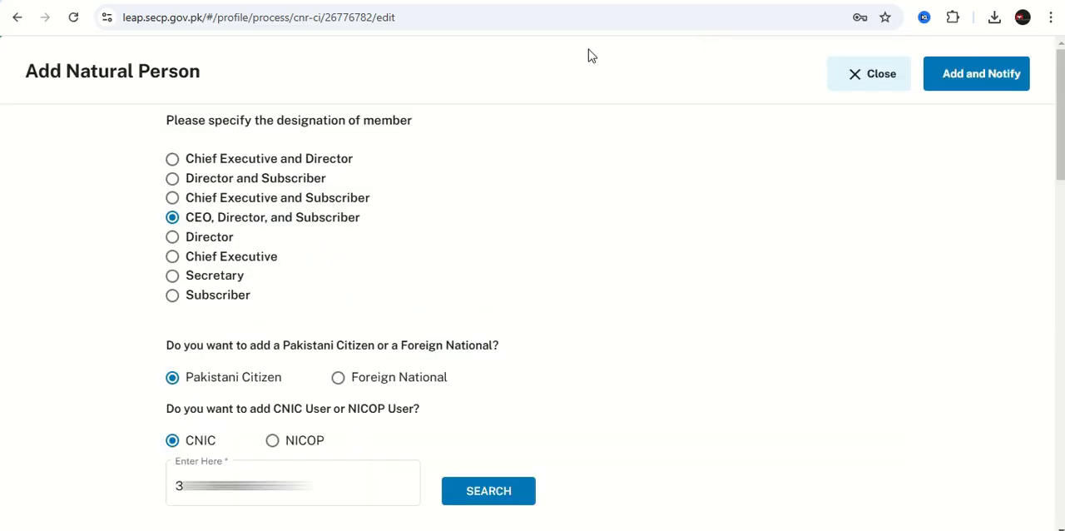
click(977, 83)
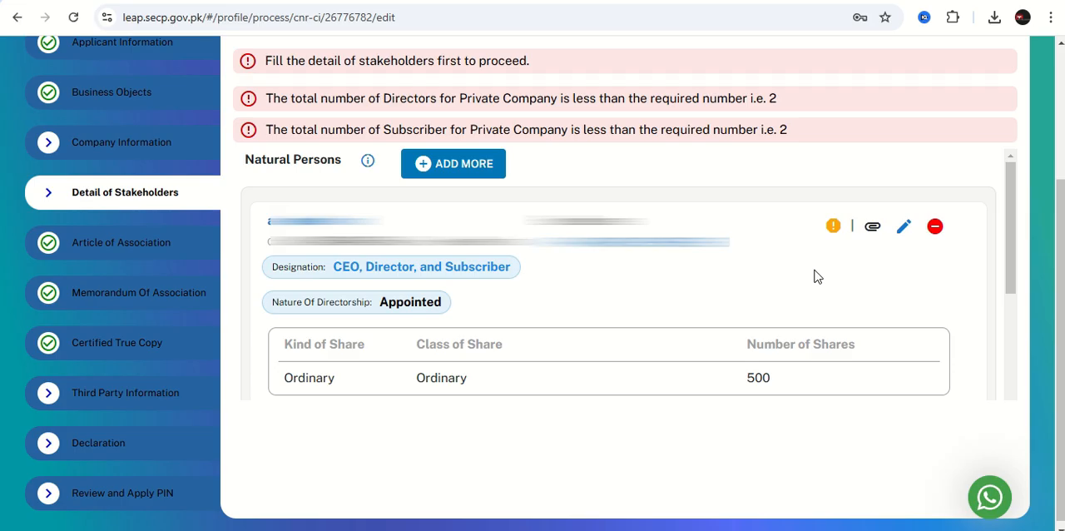
Upload the CNIC Front and CNIC Back attachments for the added natural person.
click(872, 228)
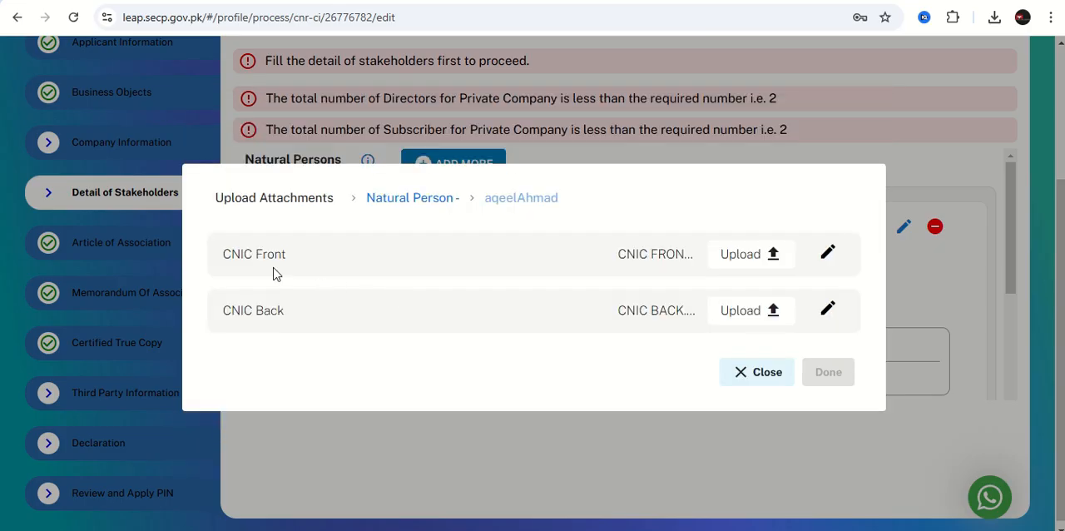
click(746, 259)
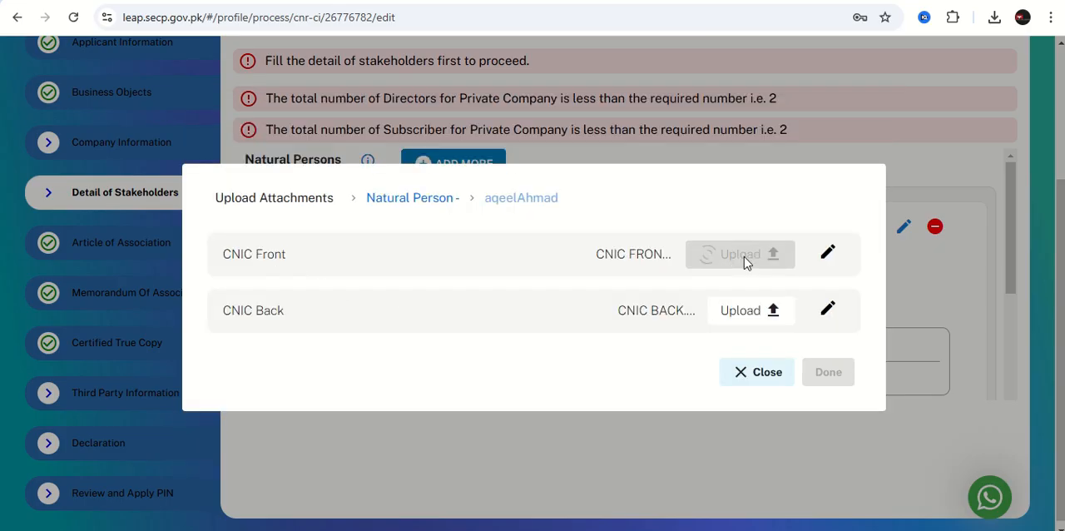
click(742, 311)
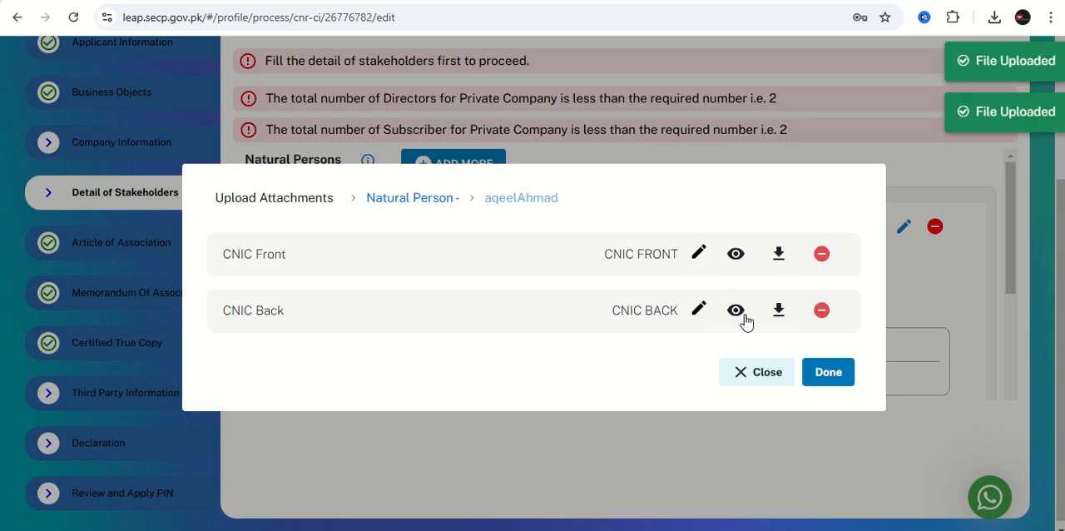
click(826, 375)
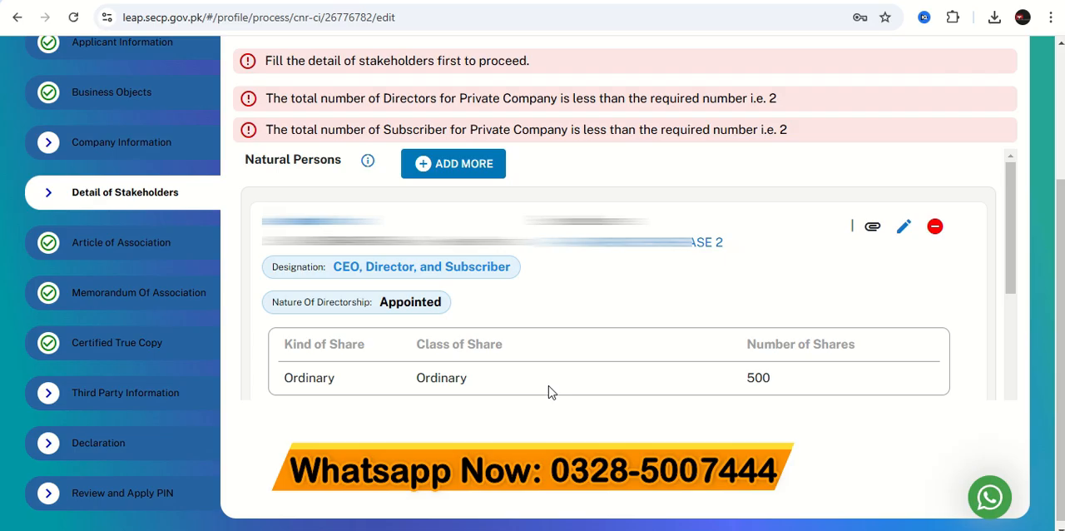
Start adding a second natural person as Director and Subscriber, identified as a Pakistani Citizen by CNIC.
click(445, 170)
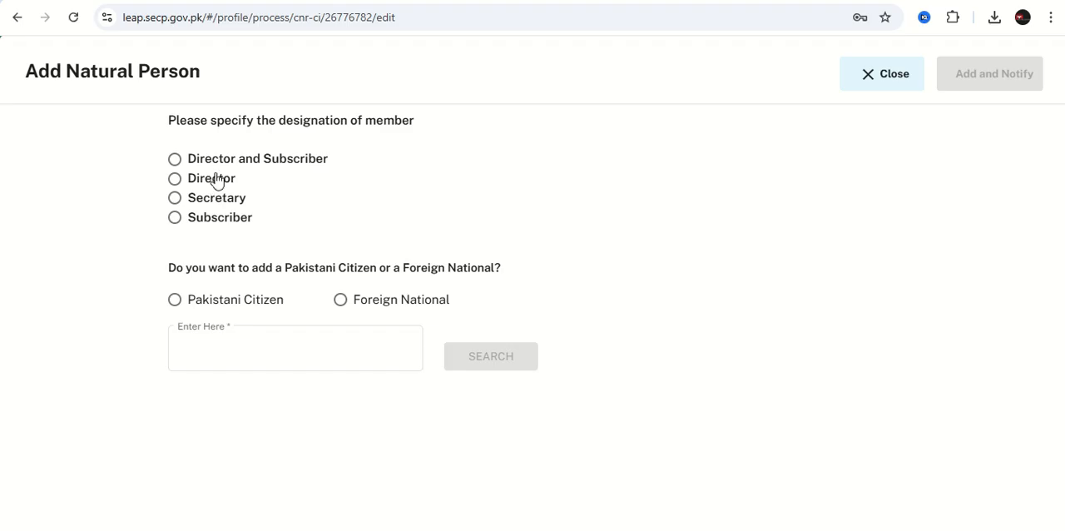
click(175, 160)
click(175, 302)
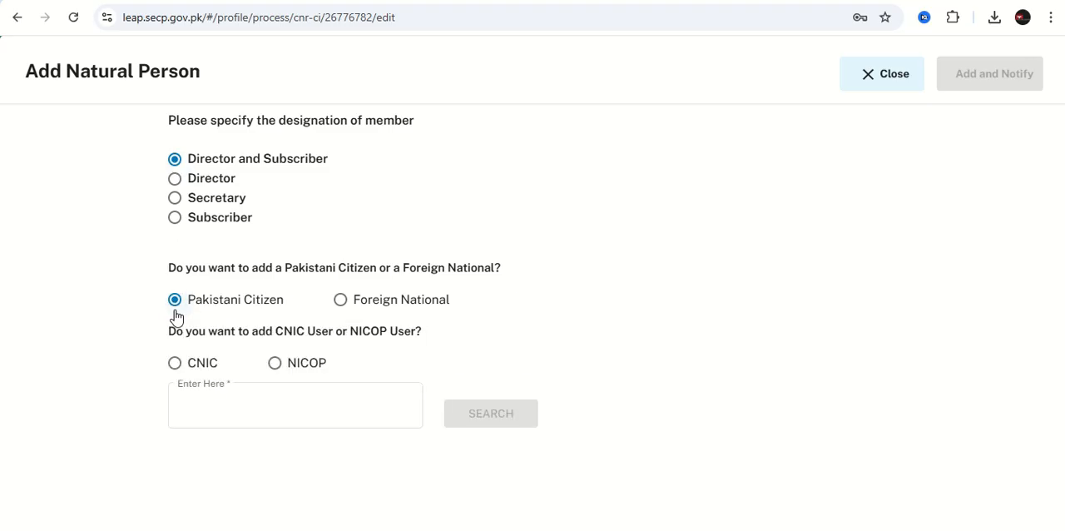
click(175, 365)
Paste the second person's CNIC number and search for their registered user record.
click(242, 403)
key(ctrl+v)
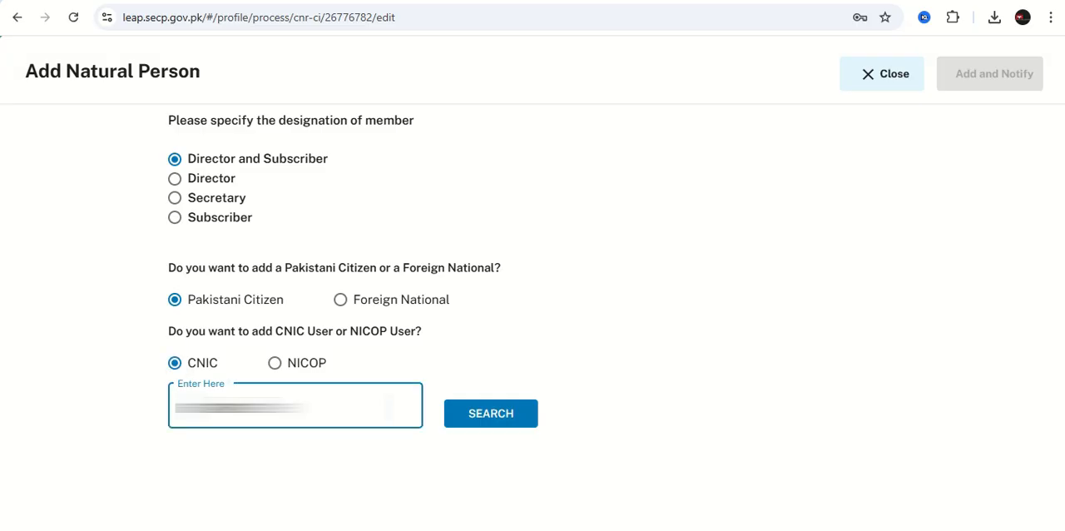
click(500, 417)
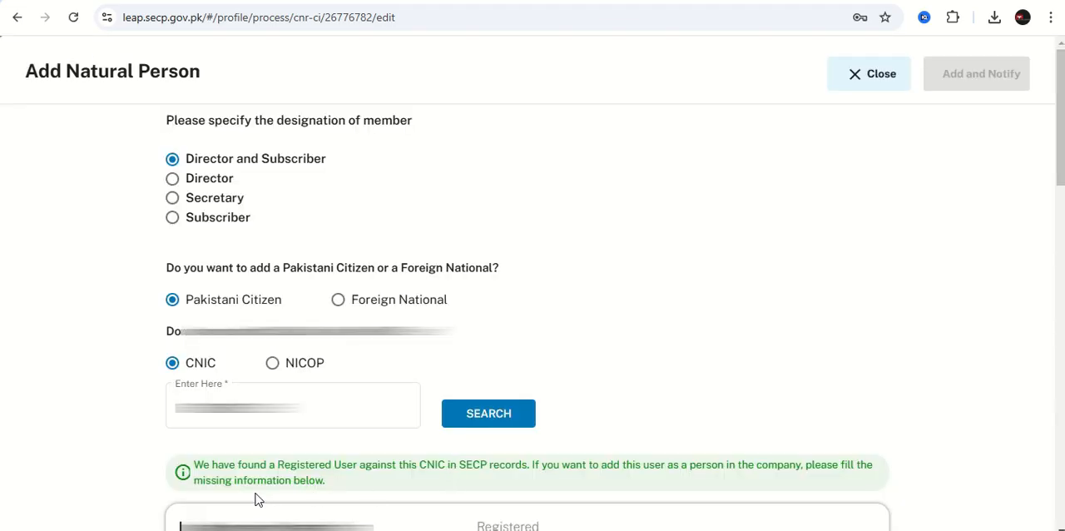
Set the second person's nationality to Pakistan and the nature of directorship to Appointed.
scroll(255, 496, down, 5)
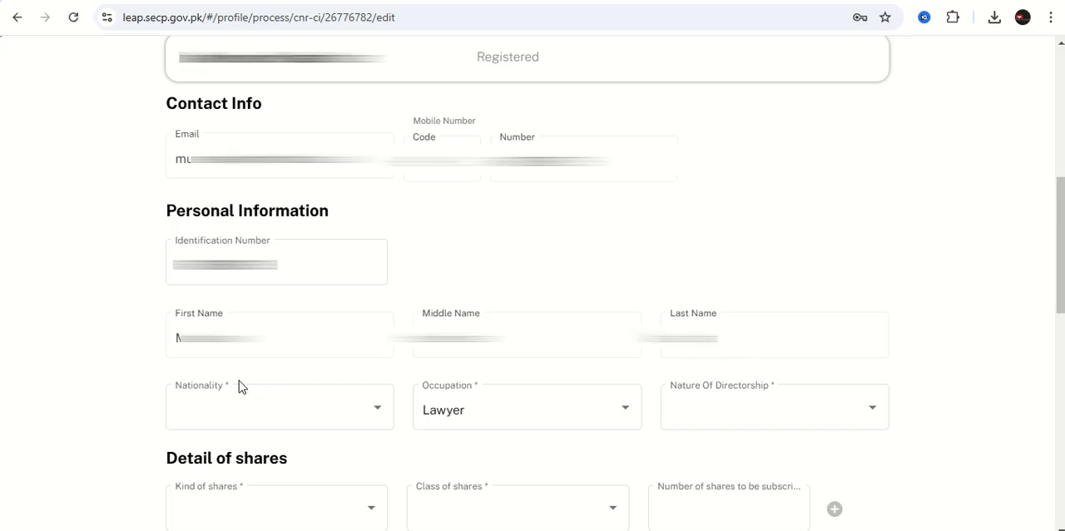
click(218, 406)
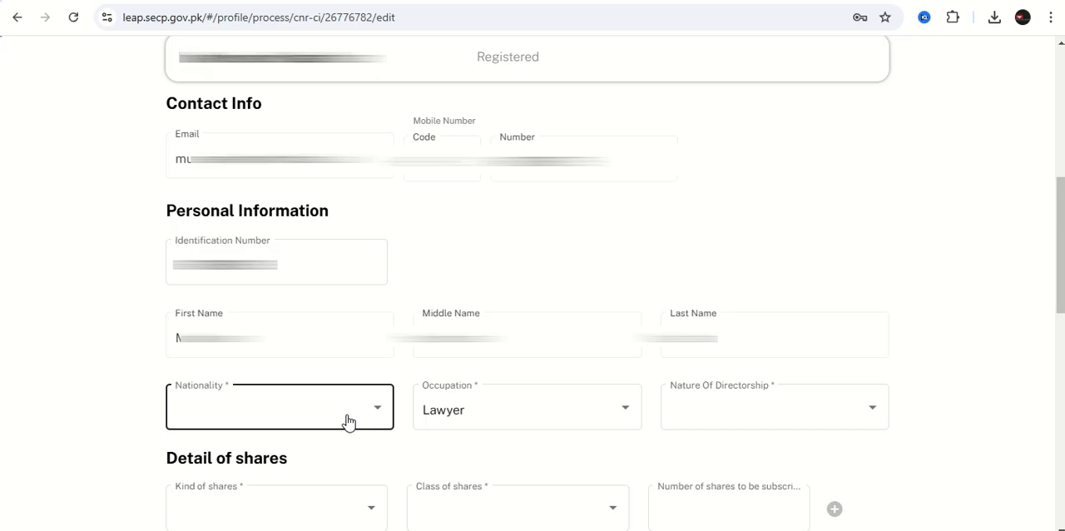
scroll(236, 210, down, 2)
click(373, 261)
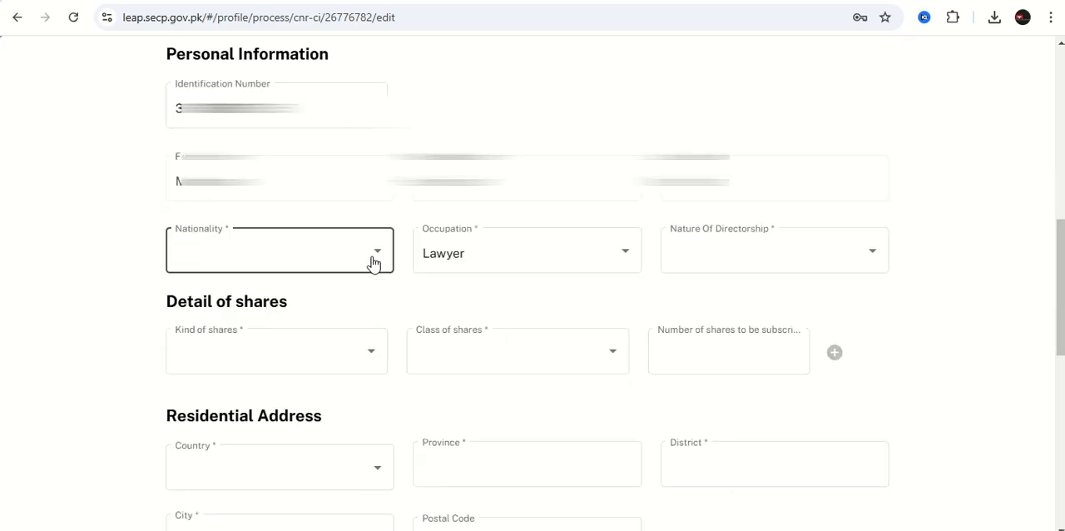
click(257, 264)
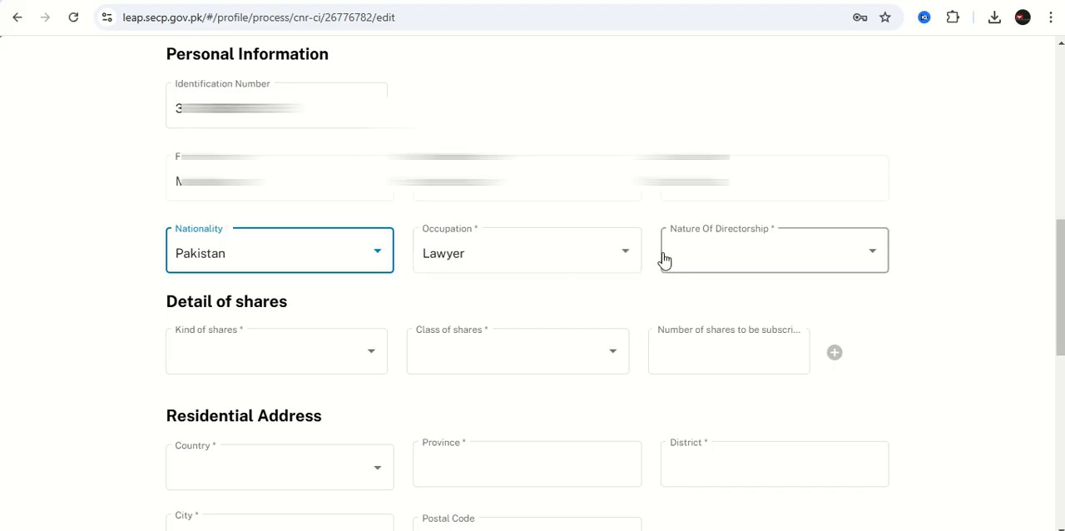
click(711, 265)
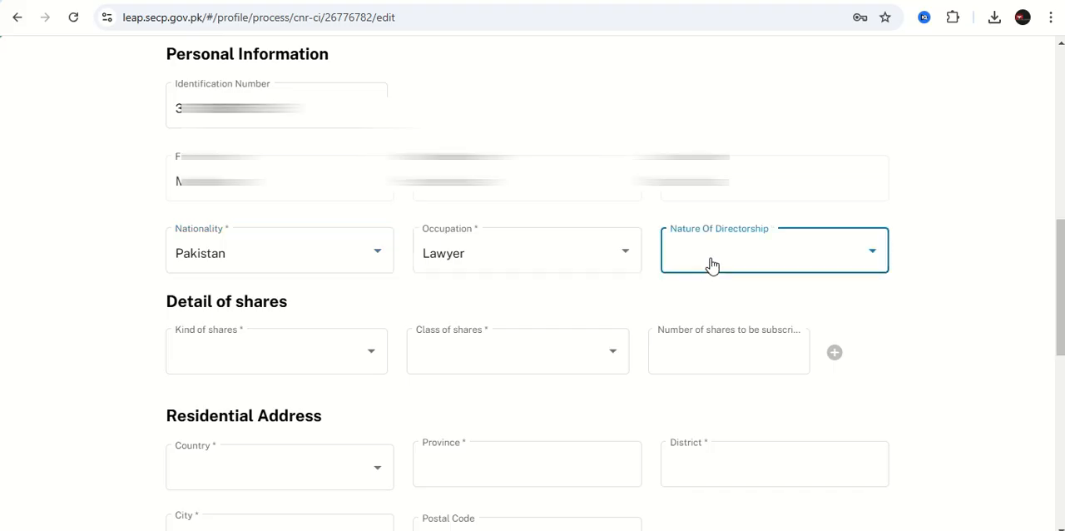
click(870, 262)
click(870, 263)
click(872, 263)
click(707, 359)
Fill in the second person's share details with Ordinary kind, Ordinary class and 500 shares to be subscribed.
click(368, 355)
click(220, 370)
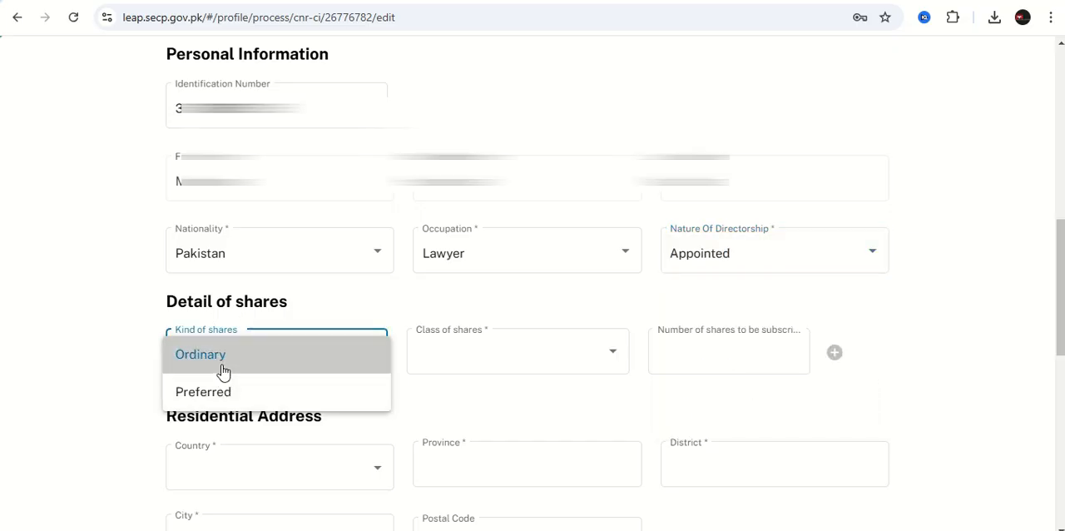
click(492, 364)
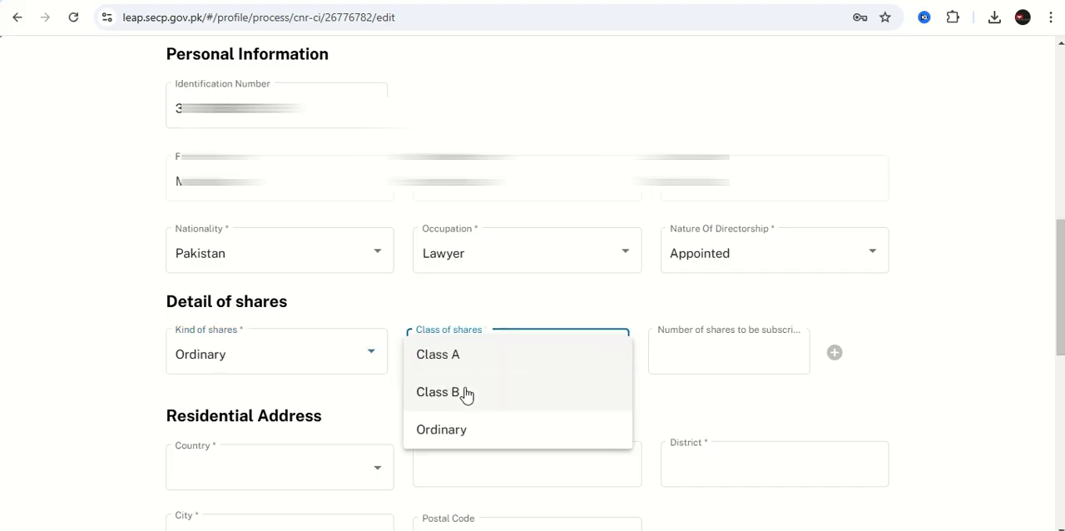
click(458, 437)
click(681, 356)
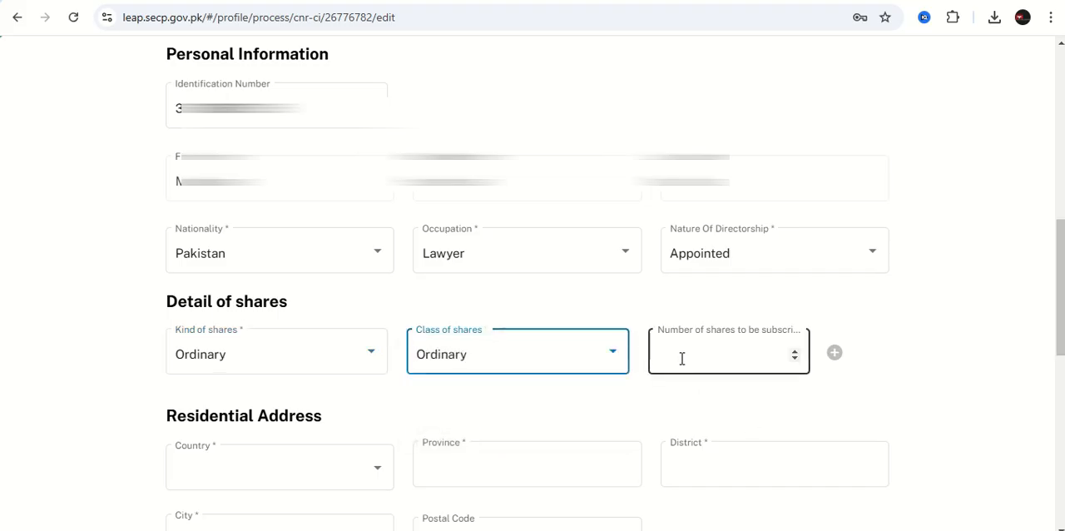
click(685, 358)
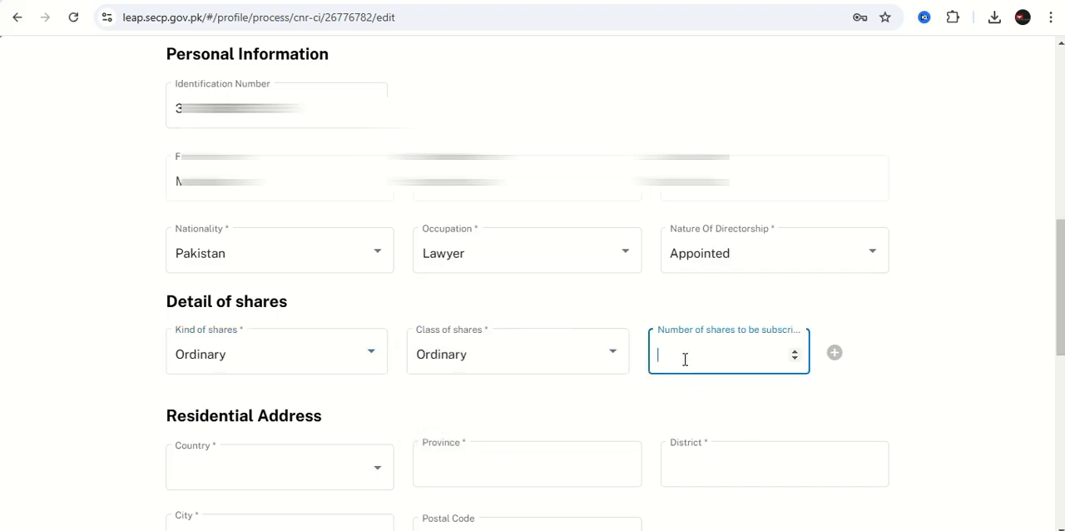
text(500)
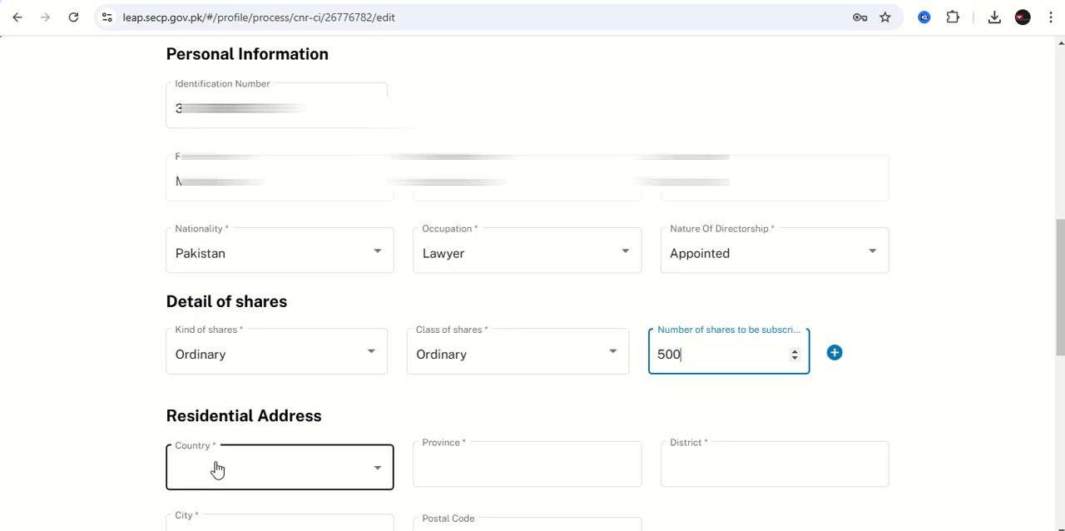
Set the second person's residential address country to Pakistan and the province to Punjab.
scroll(216, 470, down, 3)
click(245, 234)
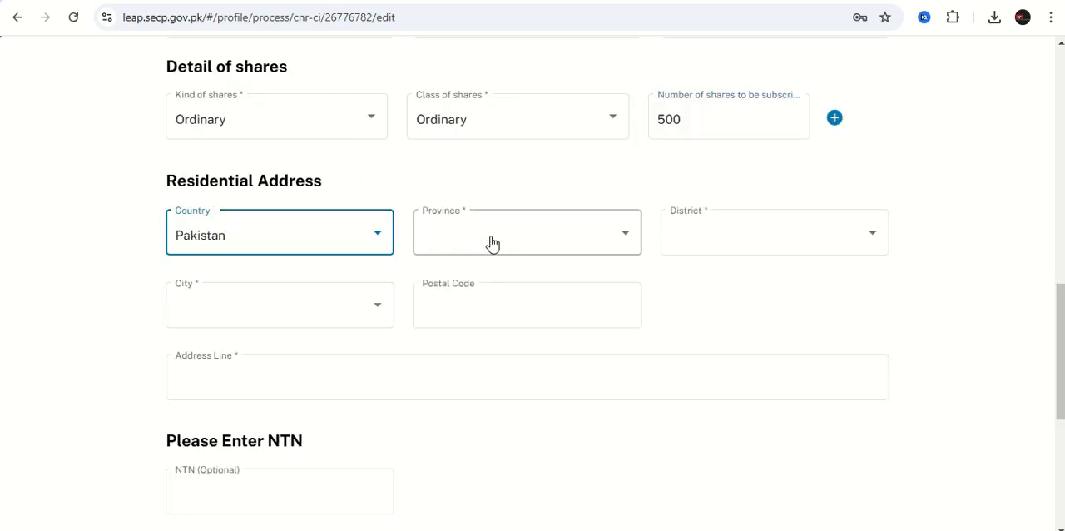
click(492, 241)
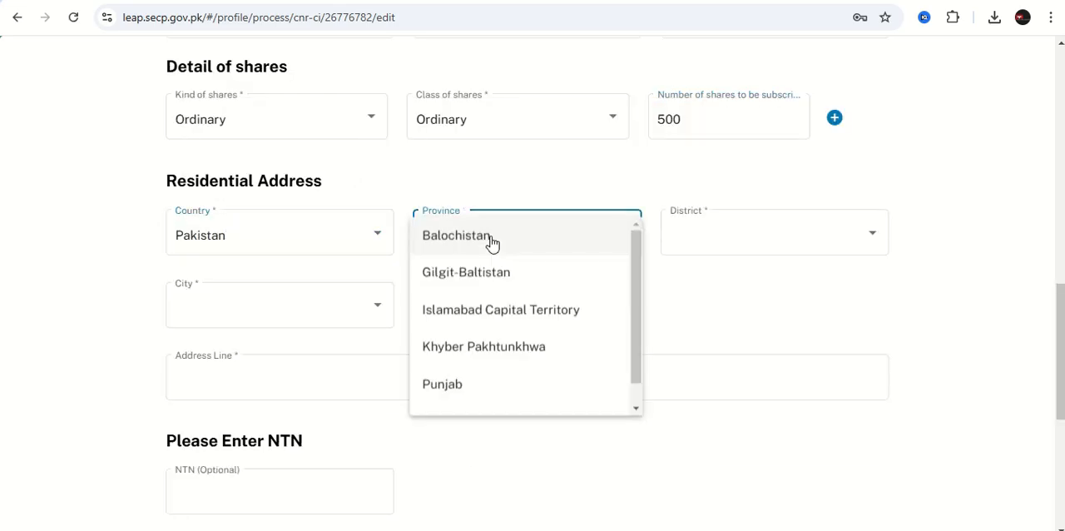
click(459, 386)
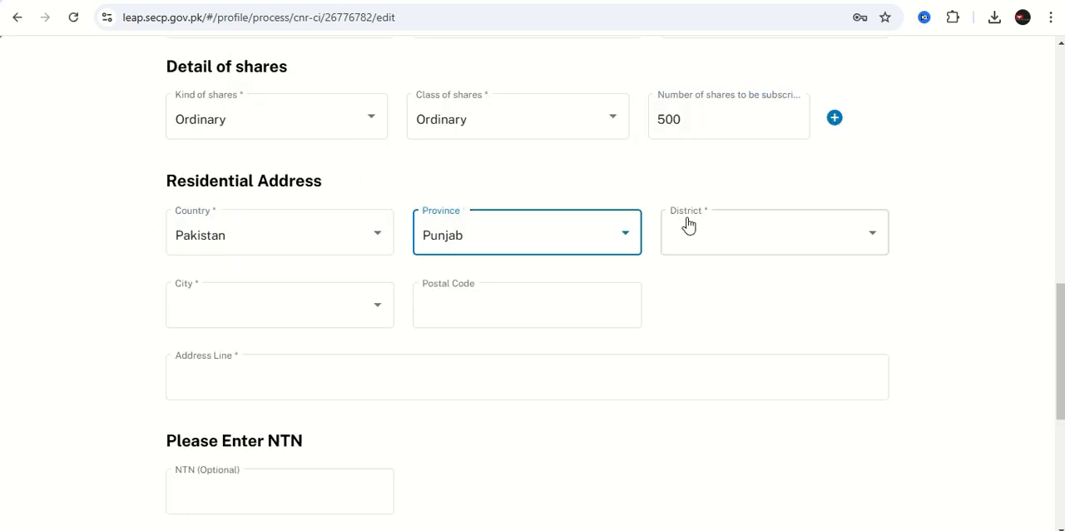
Set the second person's residential district to Naro wal and city to Narowal, and enter their address line.
click(725, 238)
scroll(706, 358, down, 10)
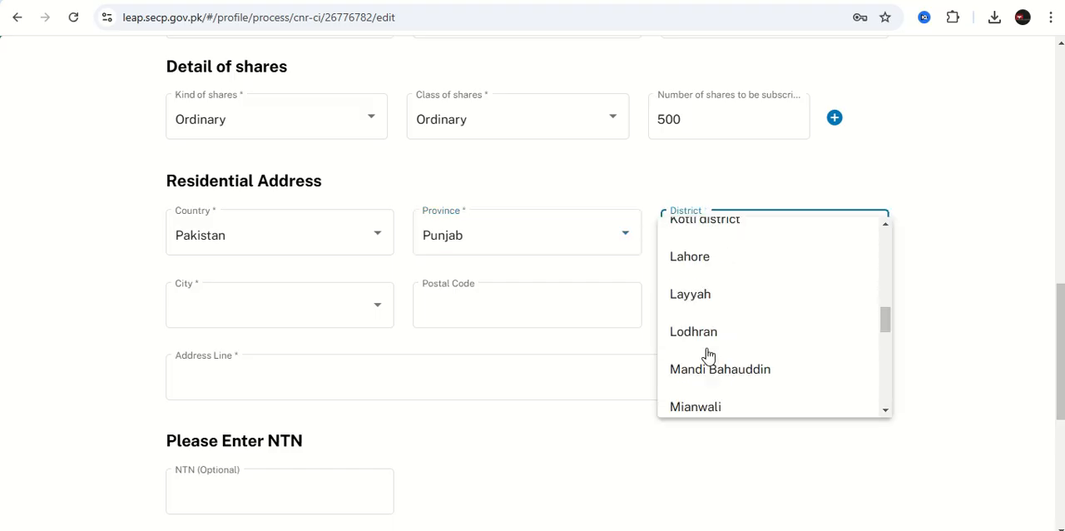
click(707, 389)
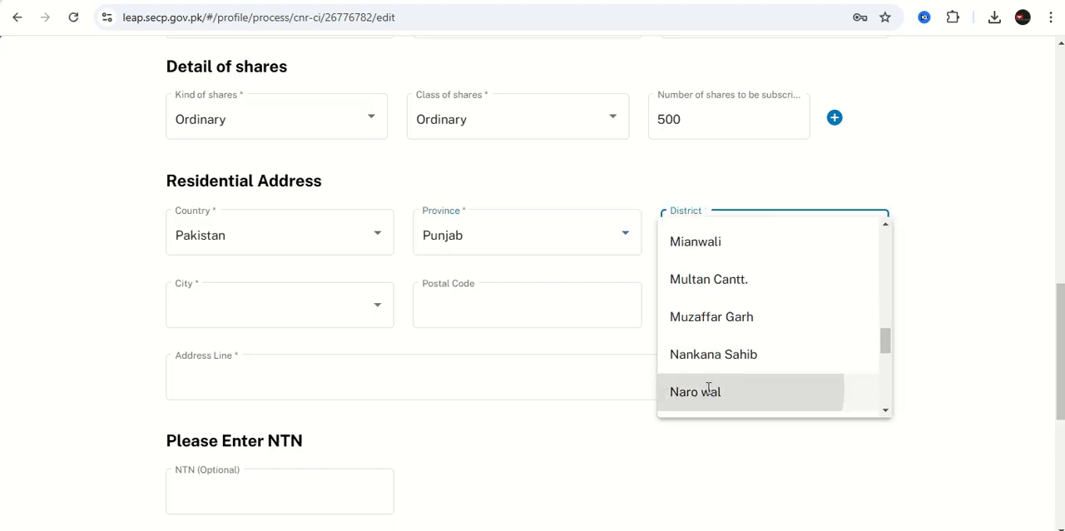
click(228, 316)
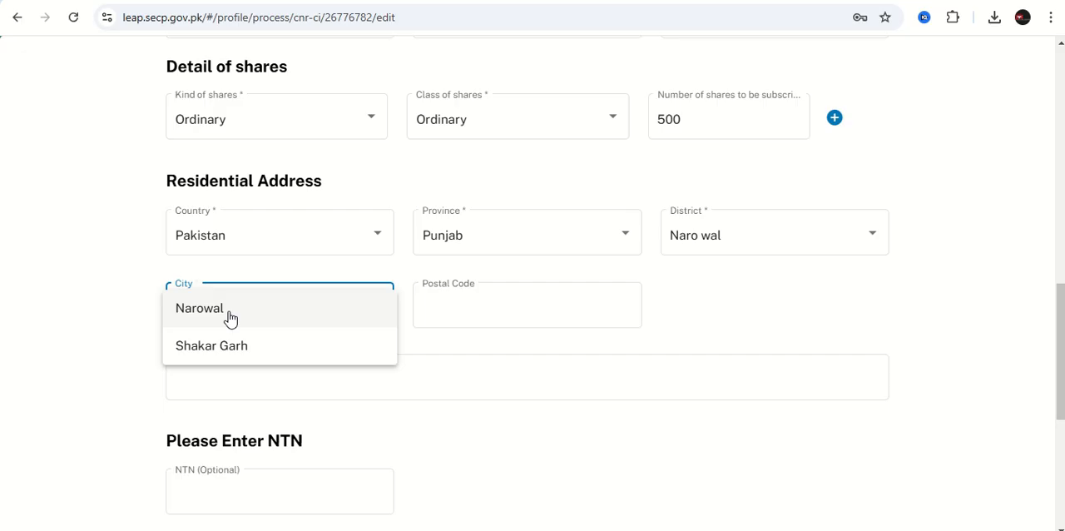
click(233, 321)
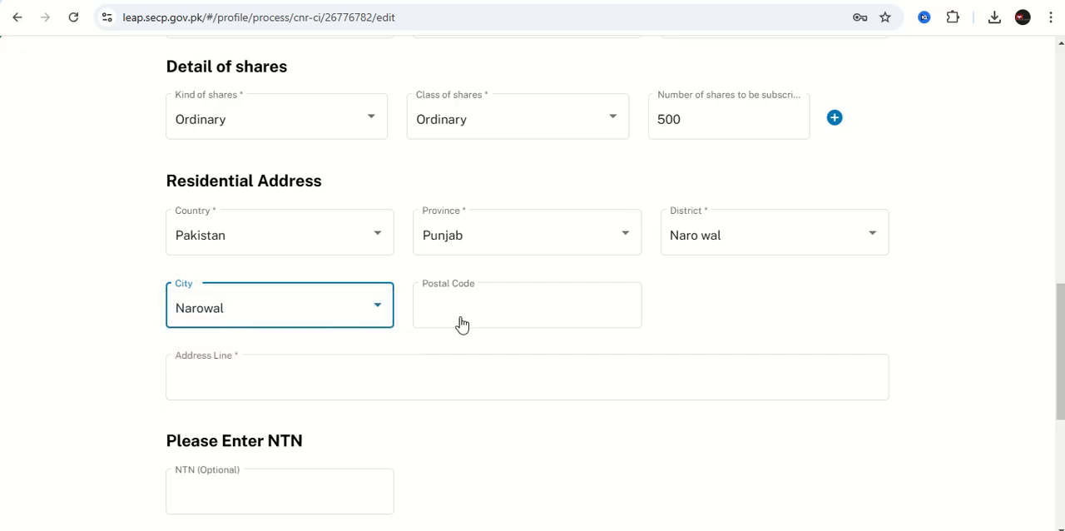
click(213, 382)
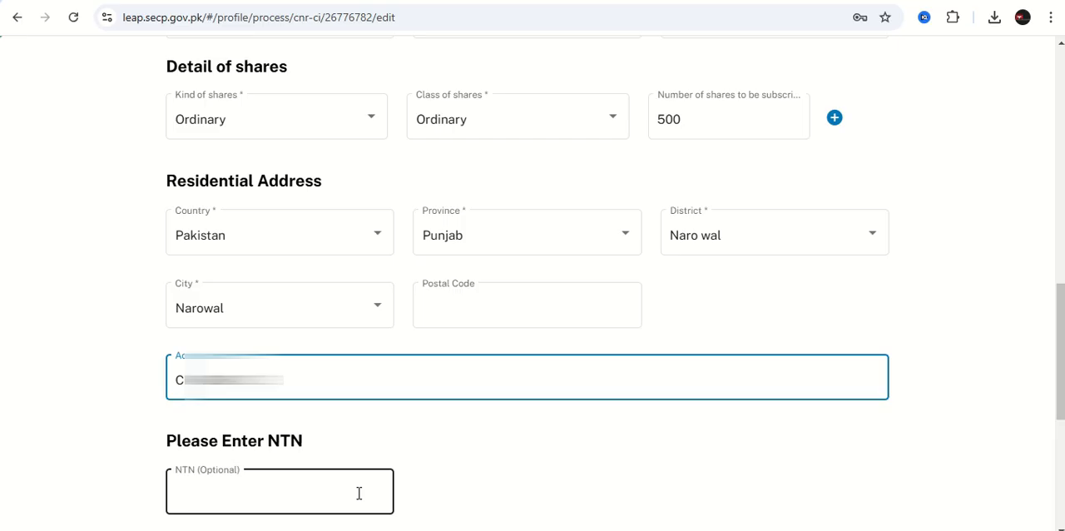
Set the second person's FBR registration property type to Residential Property and property form to House.
scroll(358, 493, down, 5)
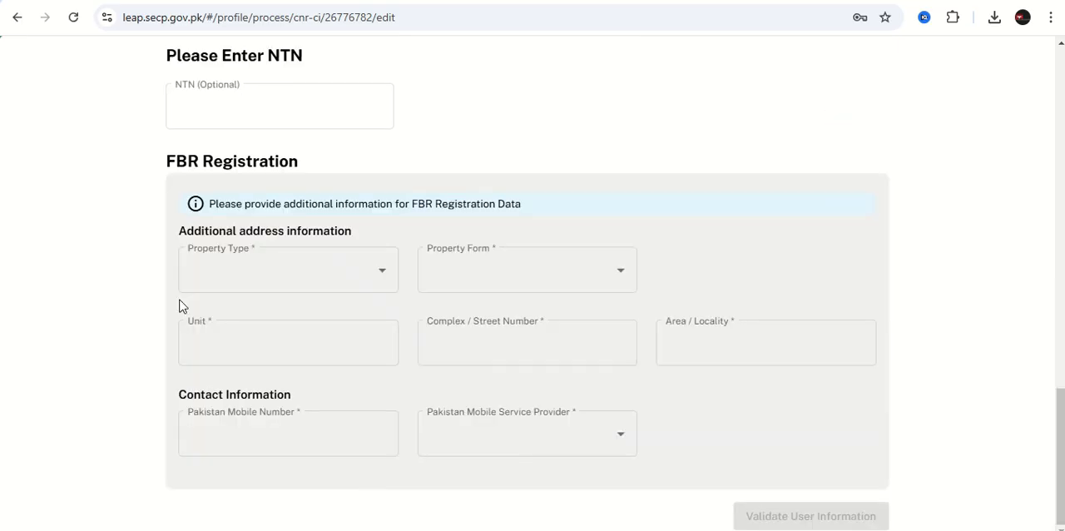
click(278, 281)
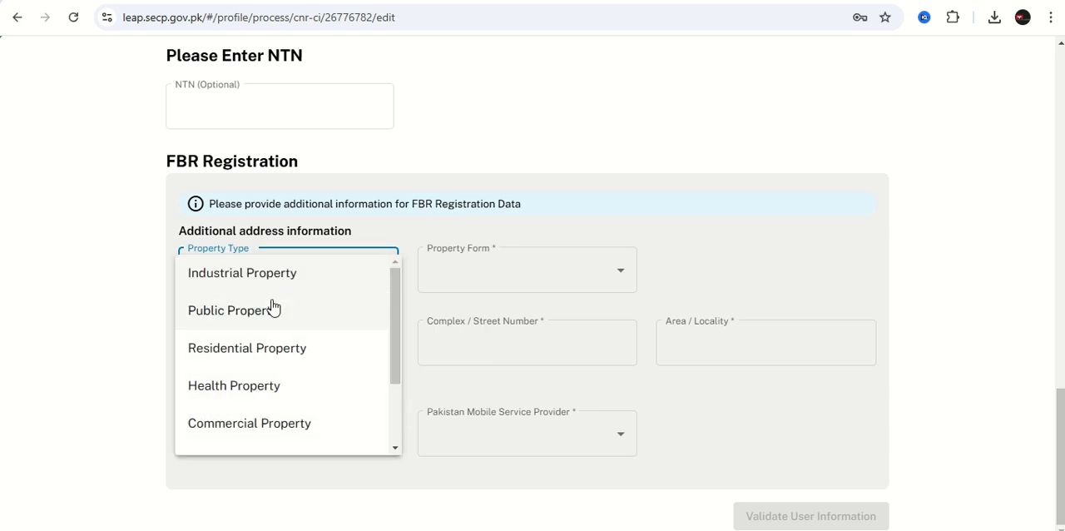
click(254, 349)
click(500, 280)
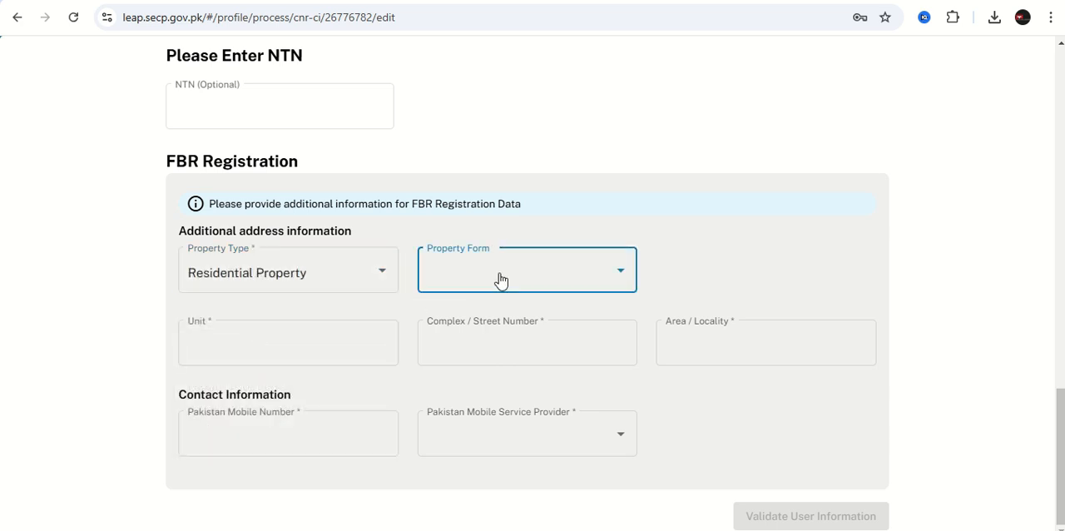
click(622, 277)
scroll(506, 404, down, 5)
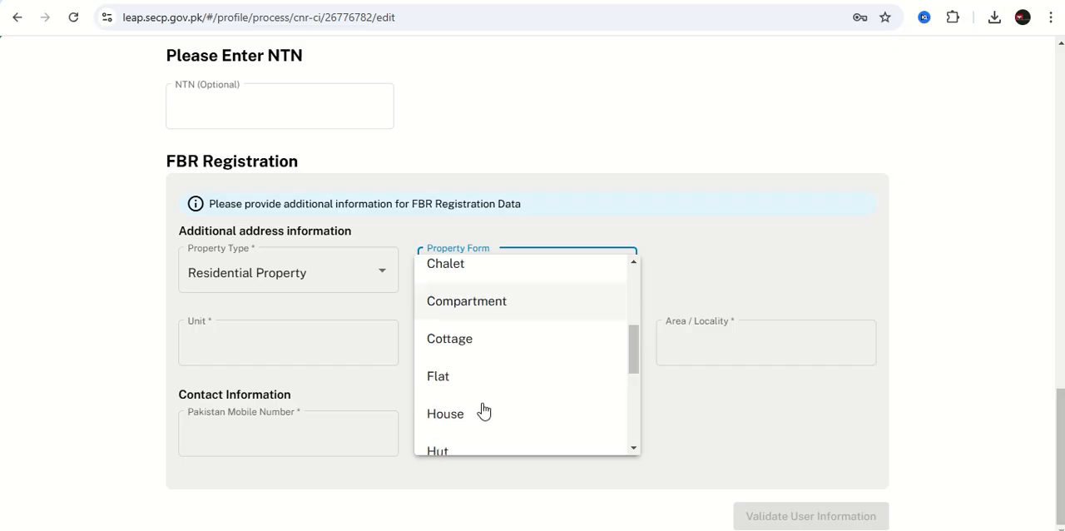
click(458, 416)
Fill in the second person's FBR unit, street number, area and mobile number, with Telenor as the mobile service provider.
click(266, 352)
text(c)
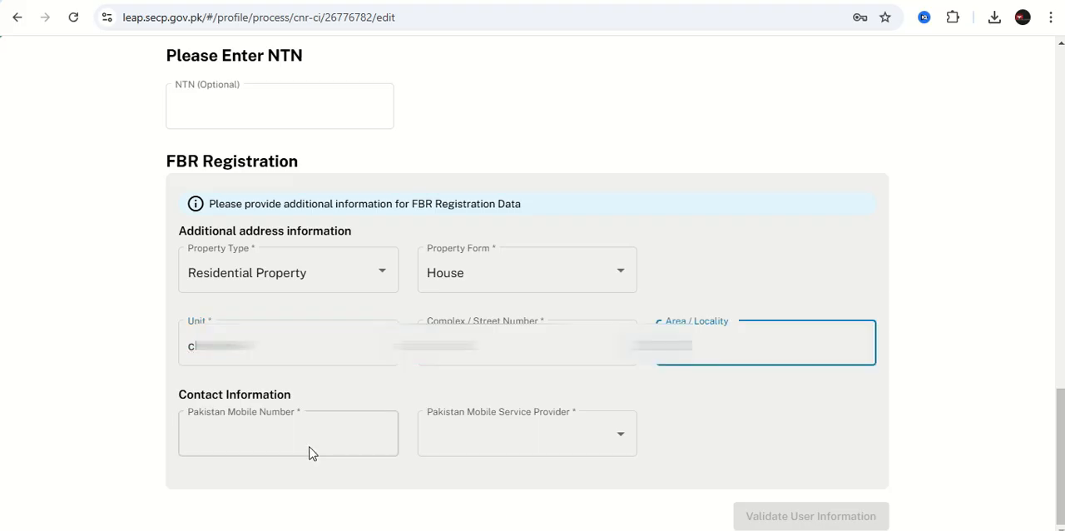
click(197, 433)
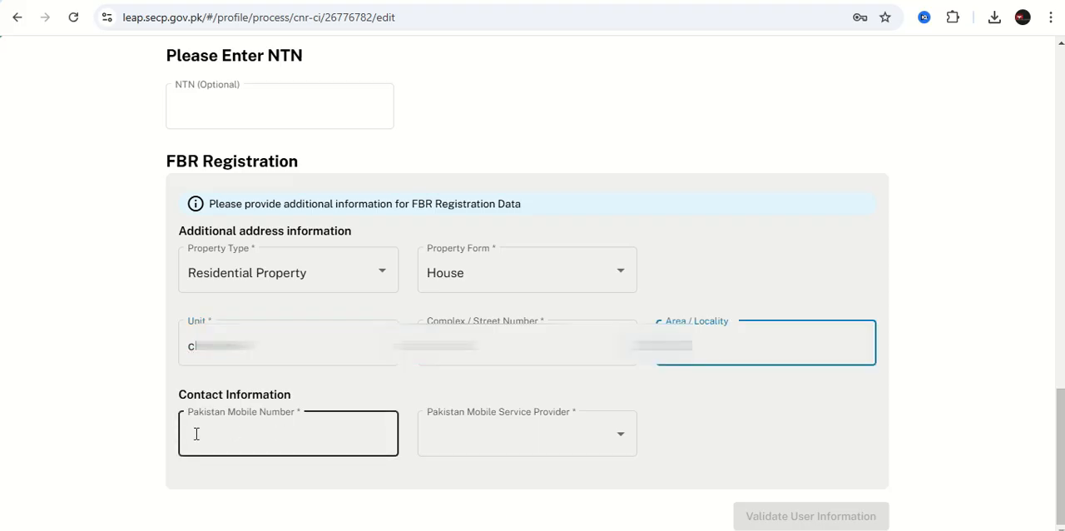
click(186, 433)
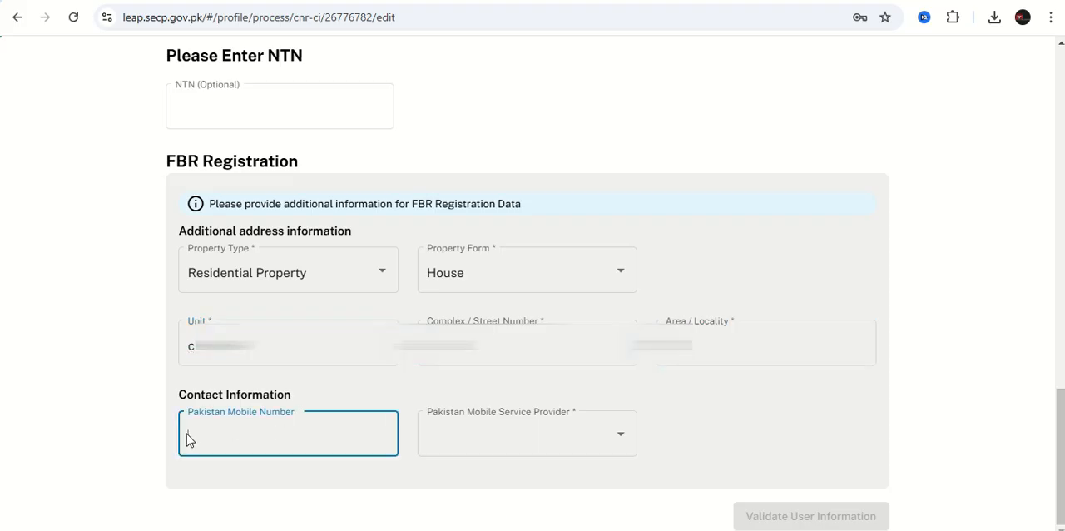
text(03)
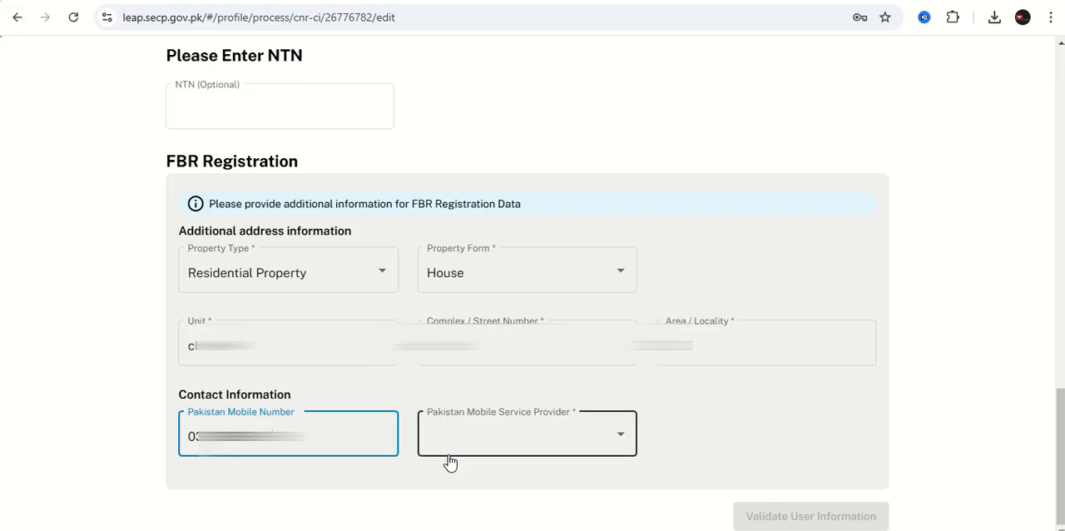
click(618, 439)
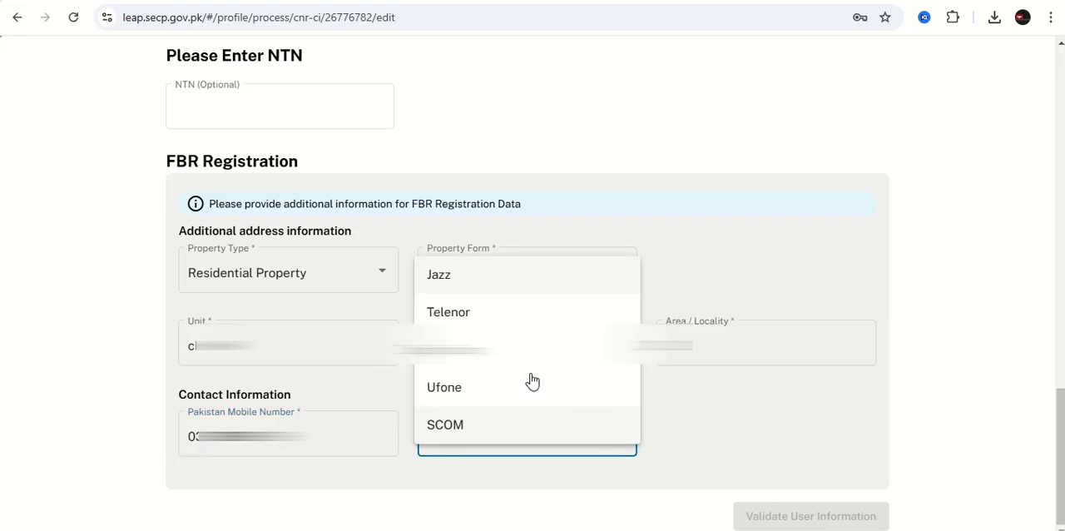
click(488, 316)
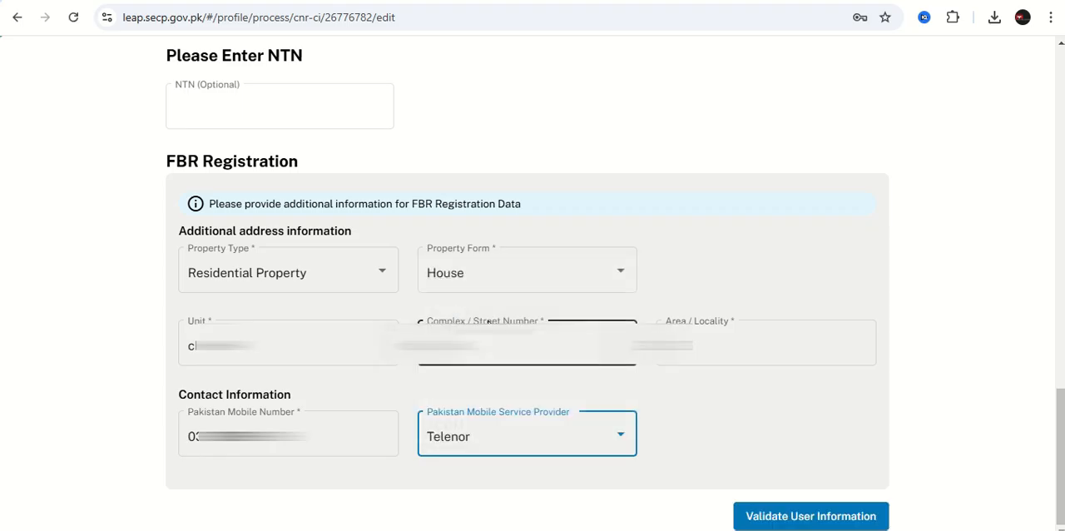
Validate the second person's information, and add and notify them as a stakeholder.
click(803, 517)
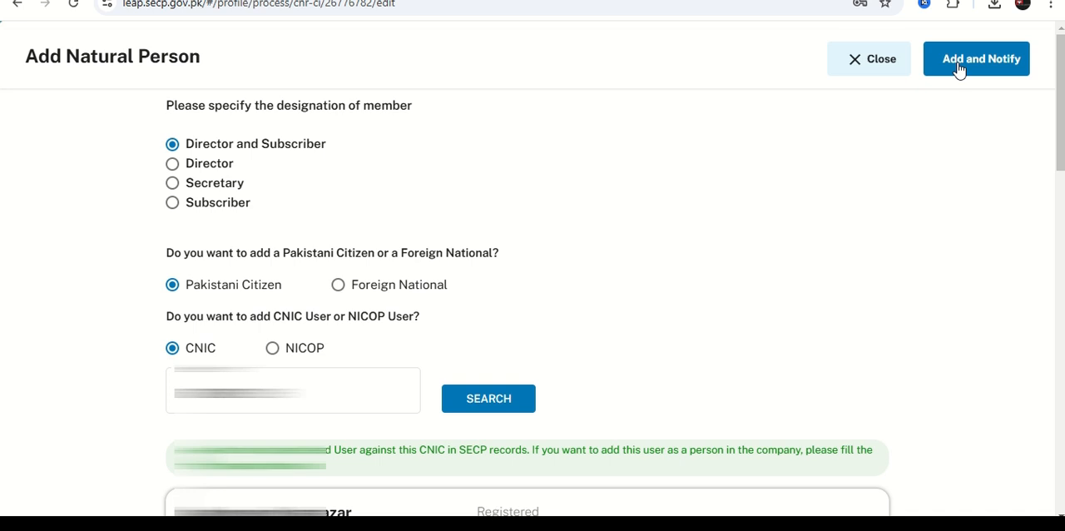
click(959, 69)
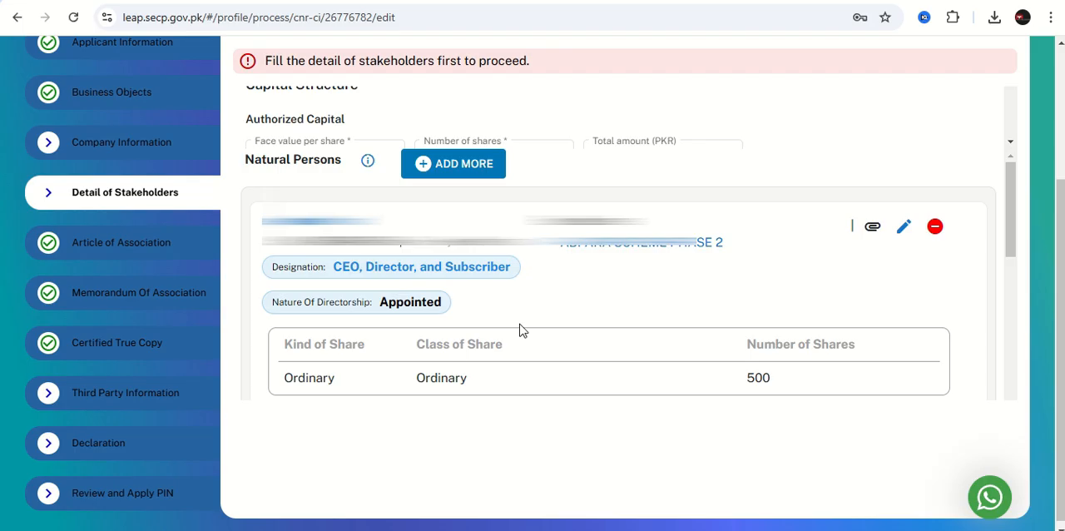
Upload the CNIC front and CNIC back attachments for the second stakeholder and finish the upload.
scroll(520, 330, down, 1)
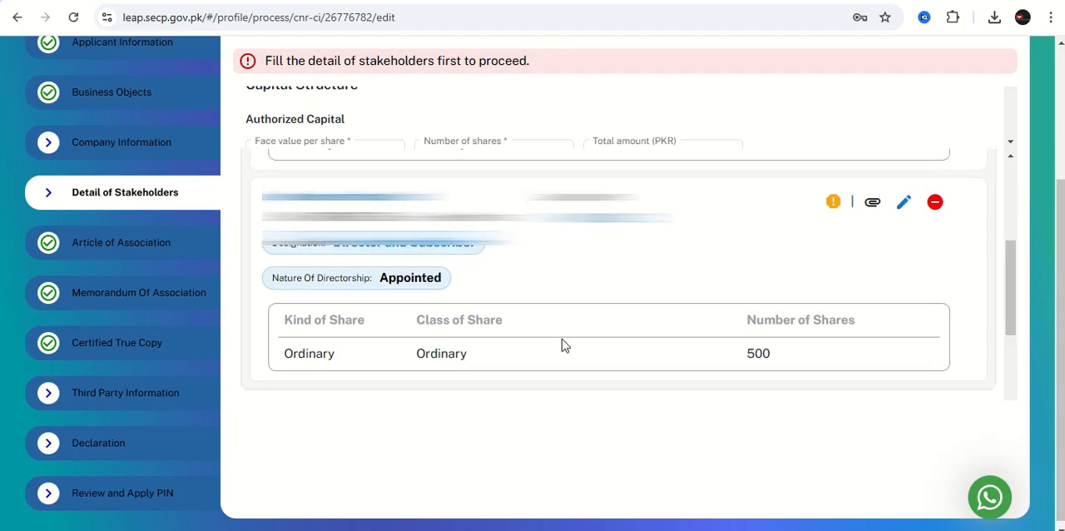
click(873, 204)
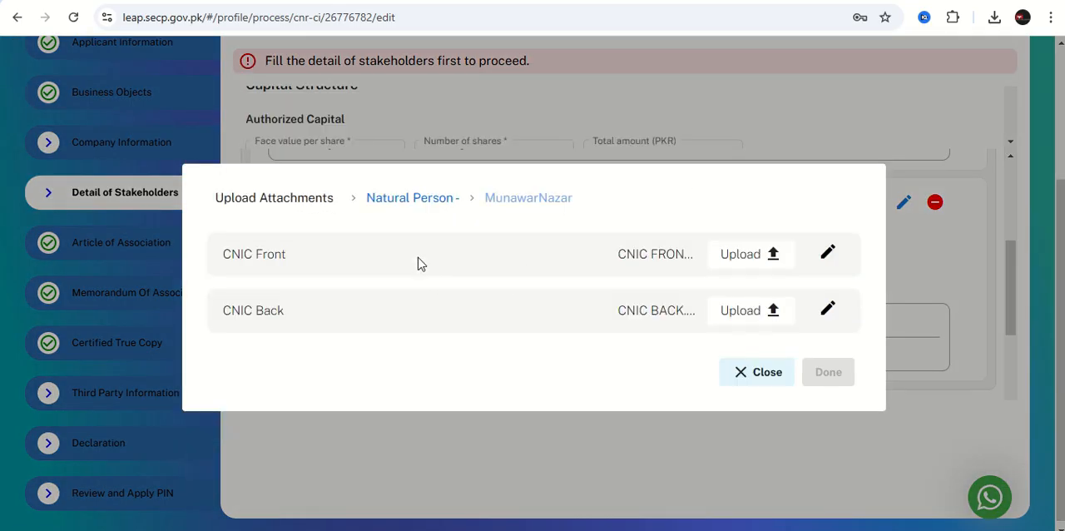
click(743, 255)
click(750, 320)
click(822, 376)
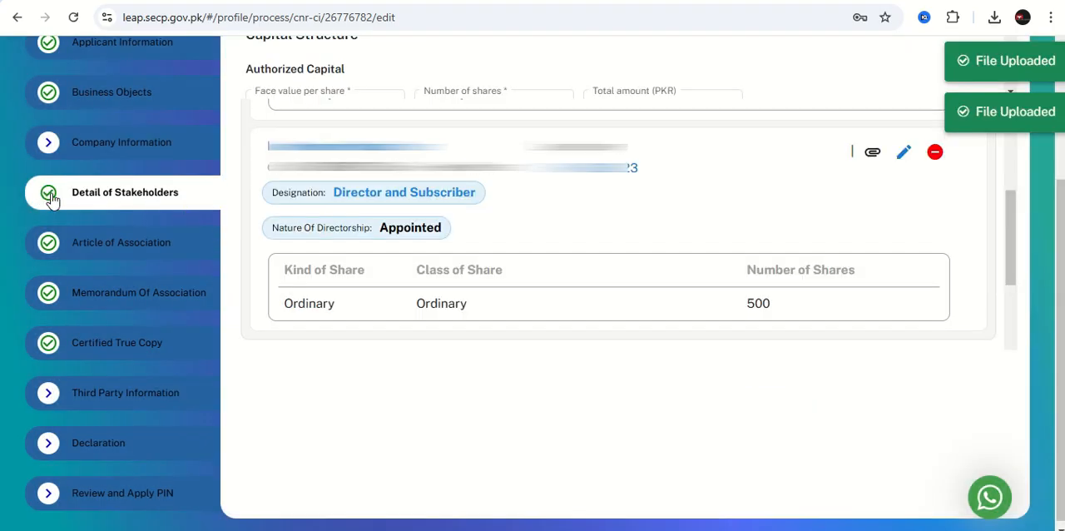
Set the paid-up capital's face value per share to 100 PKR in the Company Information section.
click(104, 149)
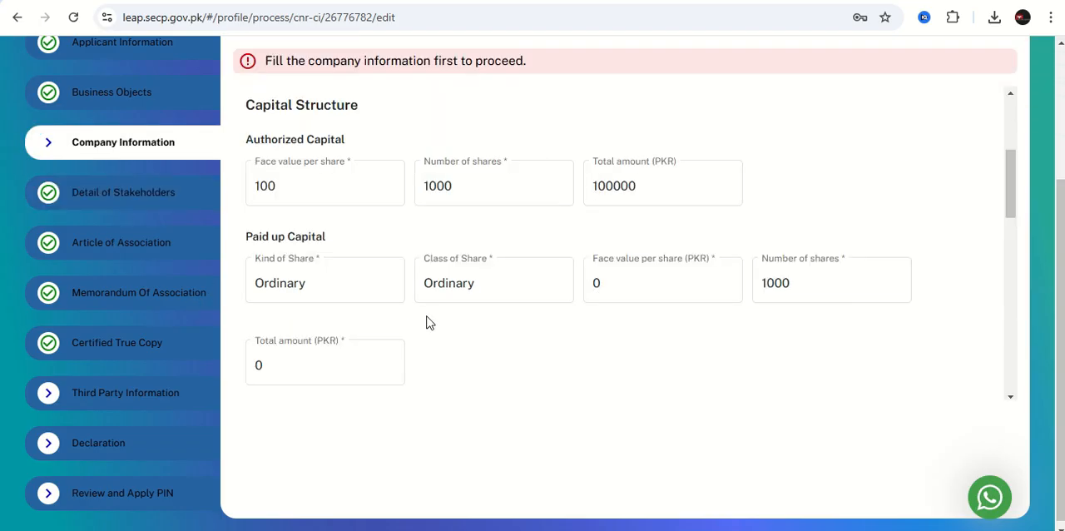
click(613, 288)
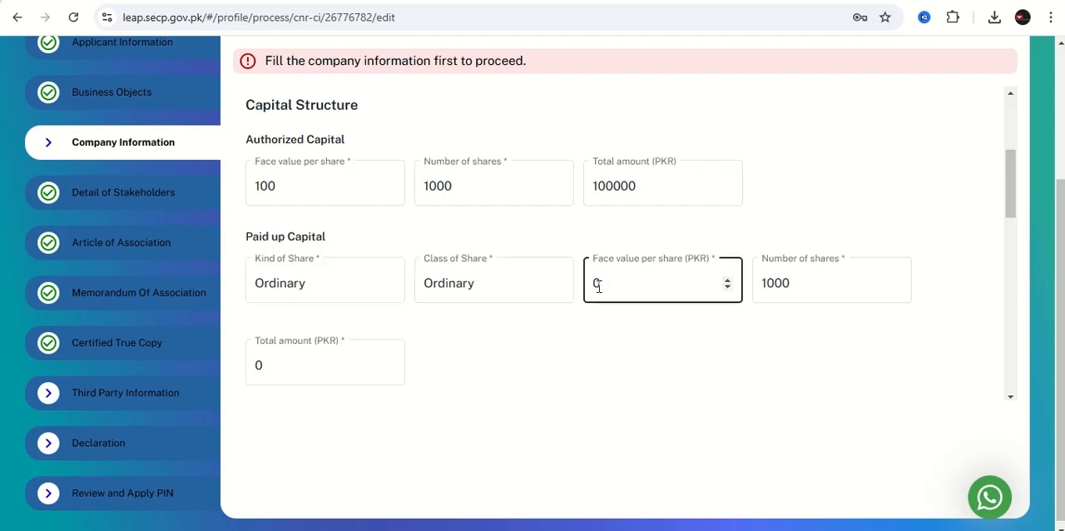
click(598, 286)
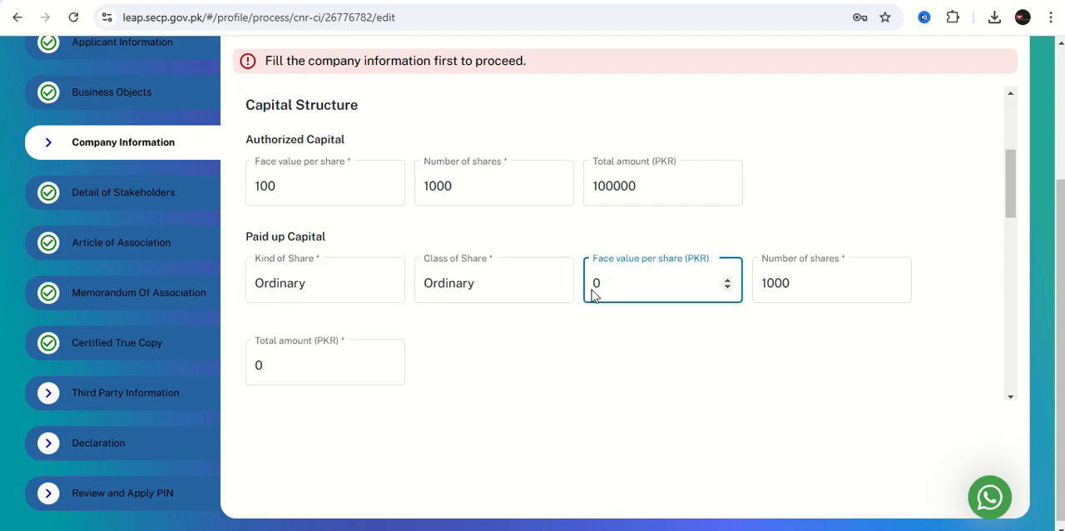
key(BackSpace)
text(100)
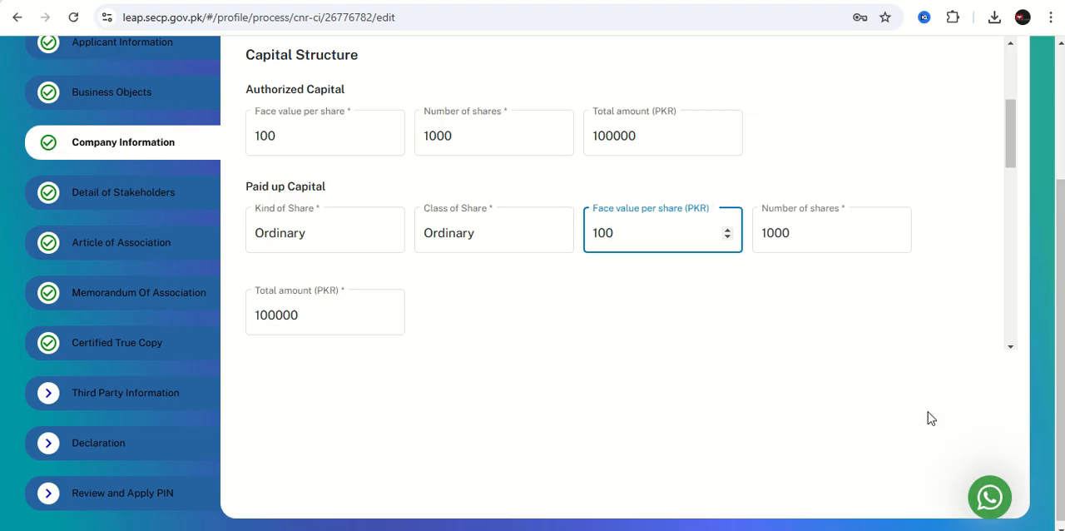
Advance from Company Information through the stakeholders, Article of Association and Memorandum of Association sections to Certified True Copy.
click(949, 190)
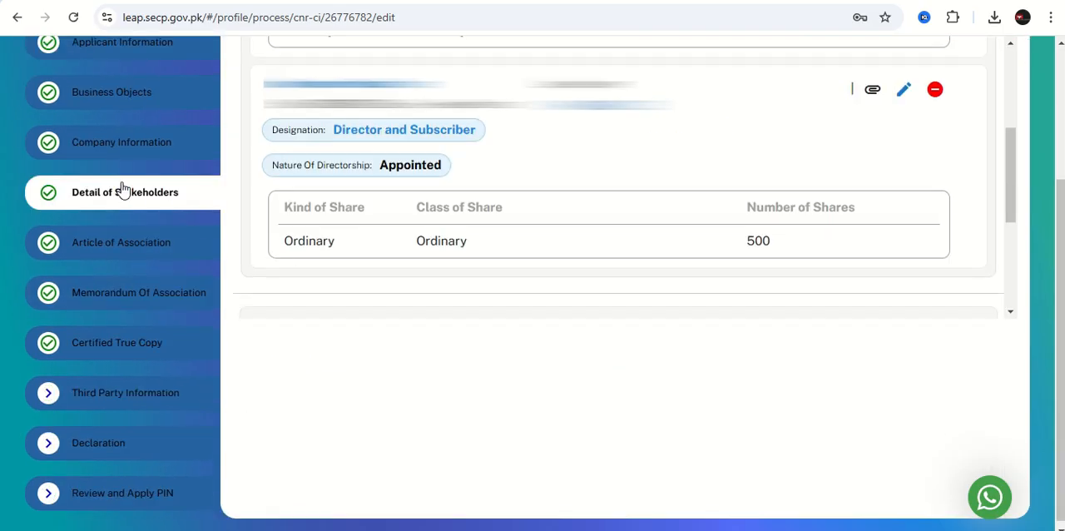
scroll(972, 193, up, 5)
click(967, 191)
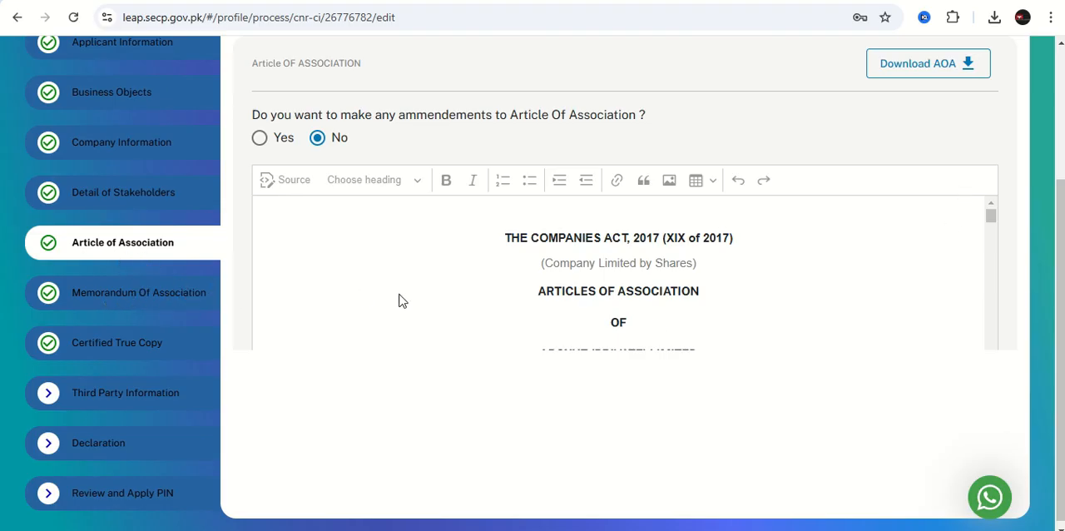
scroll(747, 255, up, 1)
click(921, 83)
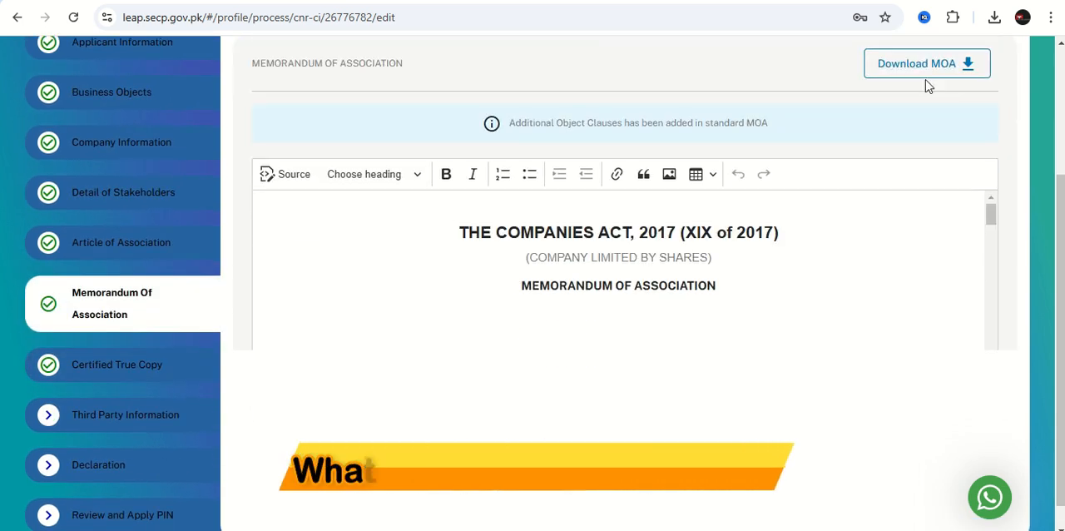
scroll(913, 167, up, 2)
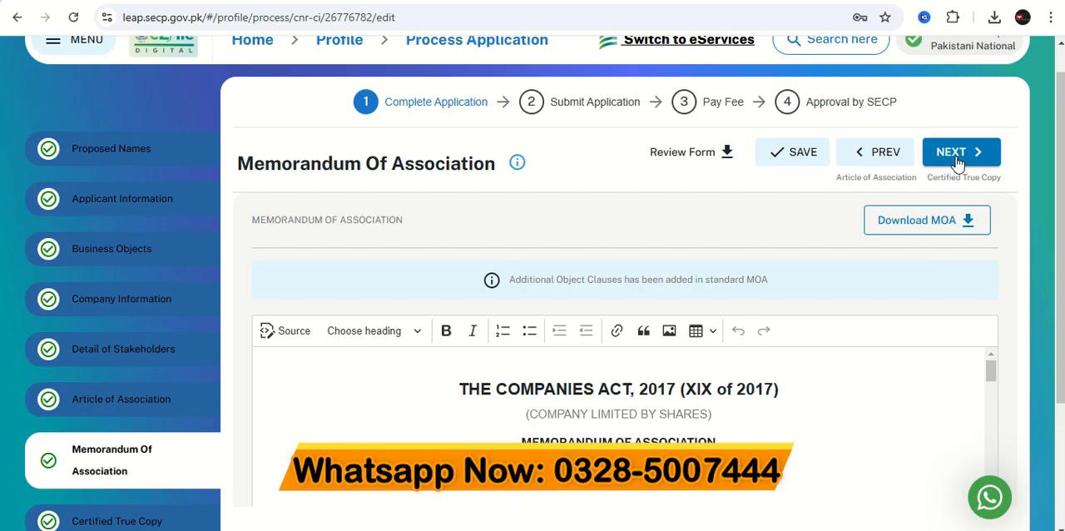
click(956, 158)
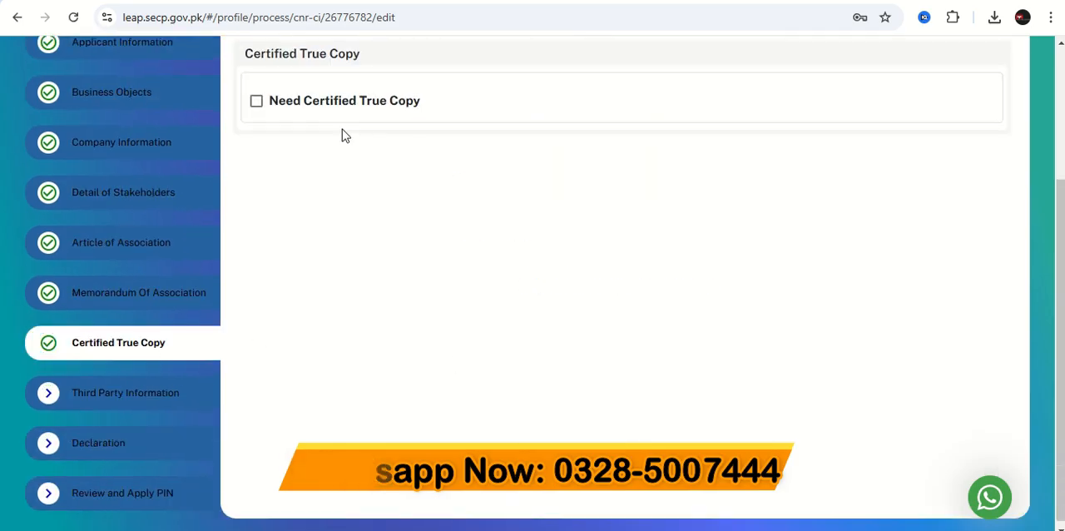
Request a certified true copy and proceed to the Third Party Information section.
click(257, 101)
scroll(652, 239, up, 2)
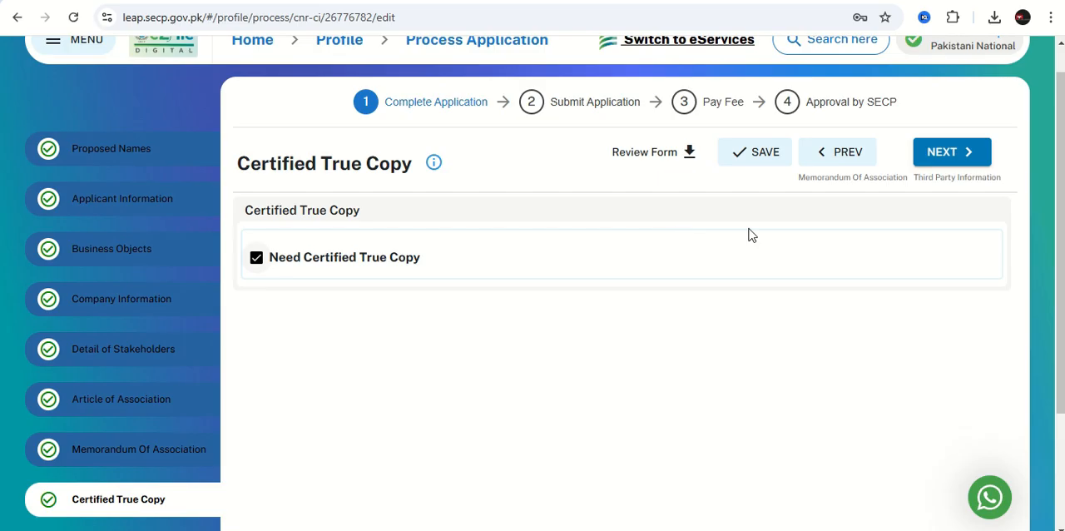
click(945, 158)
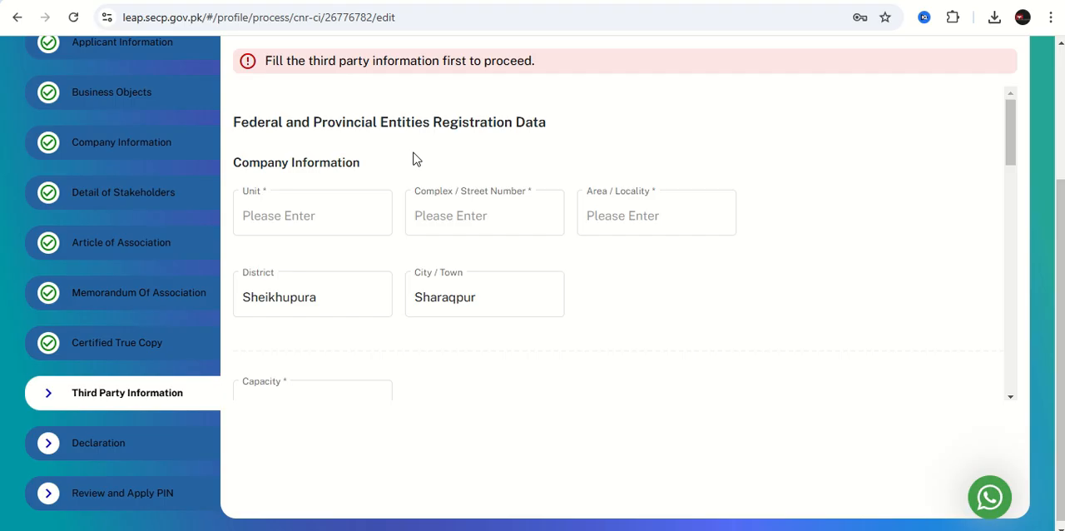
Fill in the company's unit, complex or street number, and area or locality for the federal and provincial registration data.
click(289, 217)
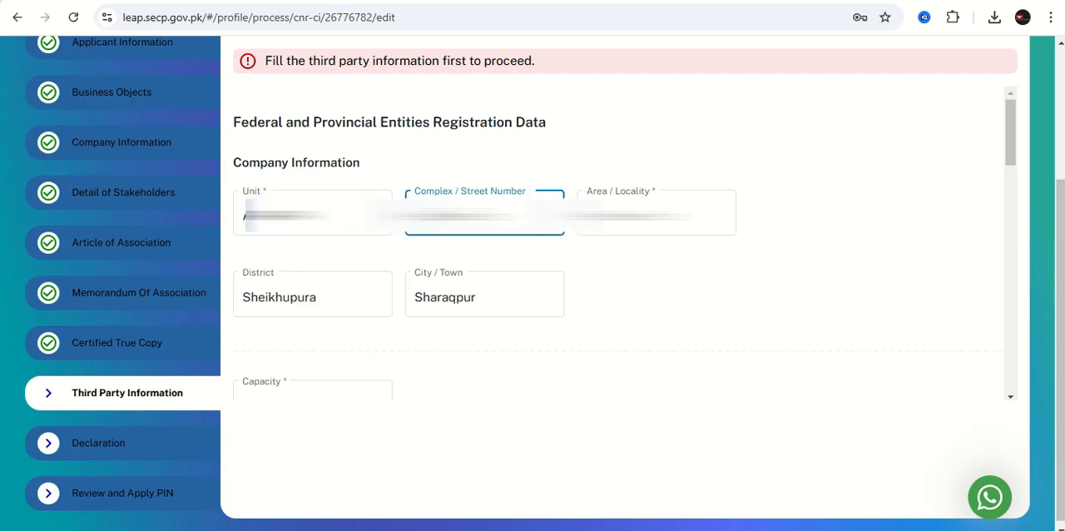
key(BackSpace)
key(BackSpace)
key(BackSpace)
key(BackSpace)
key(BackSpace)
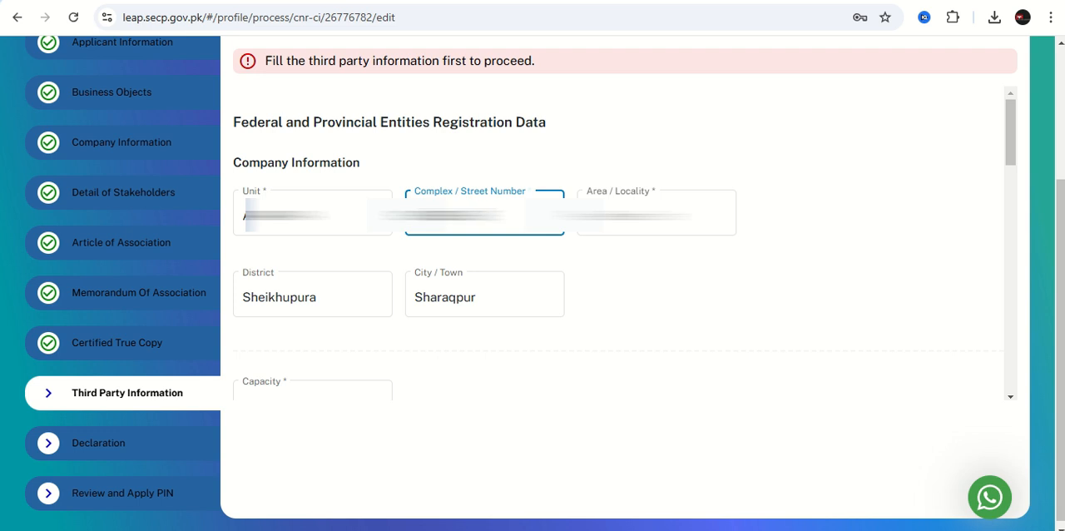
click(617, 214)
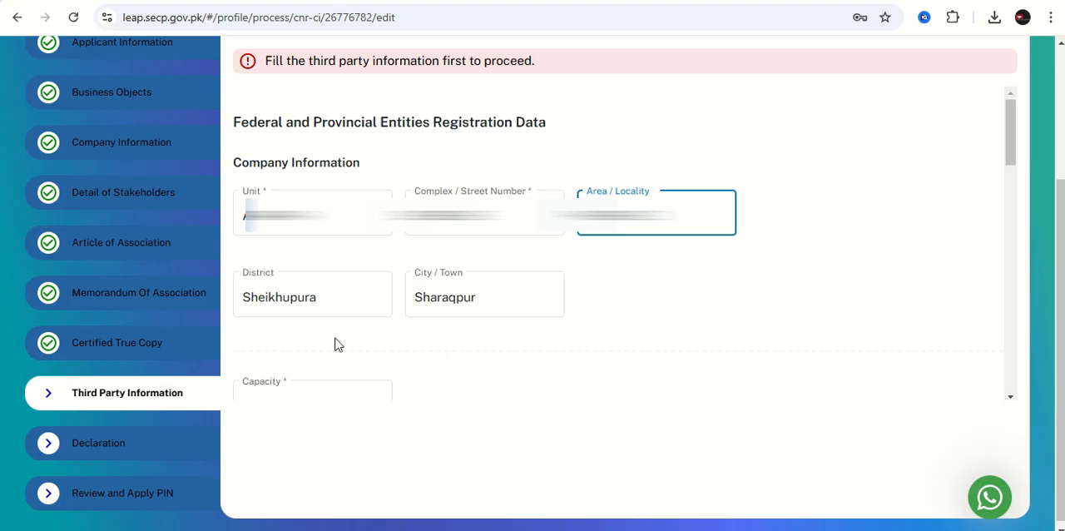
Set the company's capacity to Owner and the property type to Residential Property in the Third Party Information section.
scroll(478, 355, down, 3)
click(374, 170)
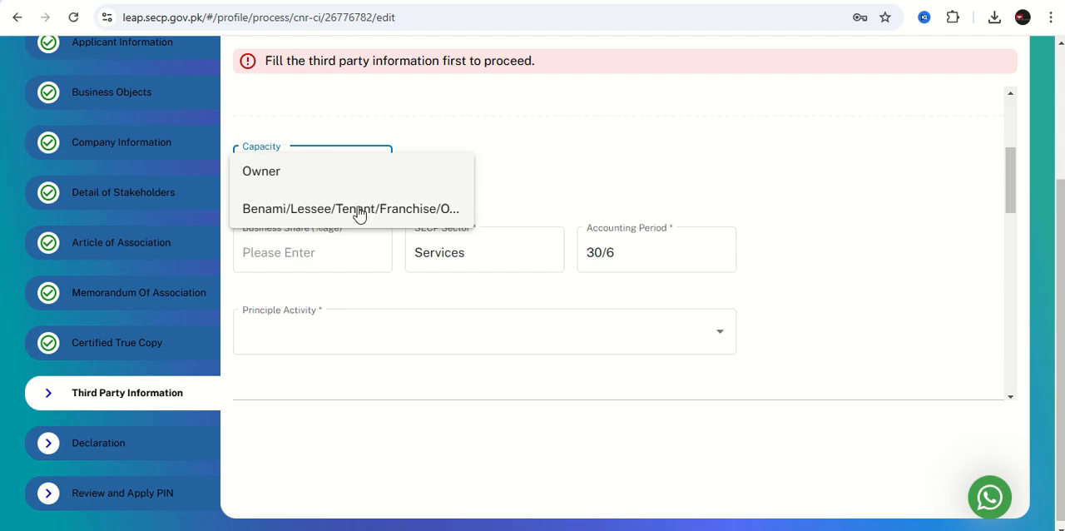
click(309, 177)
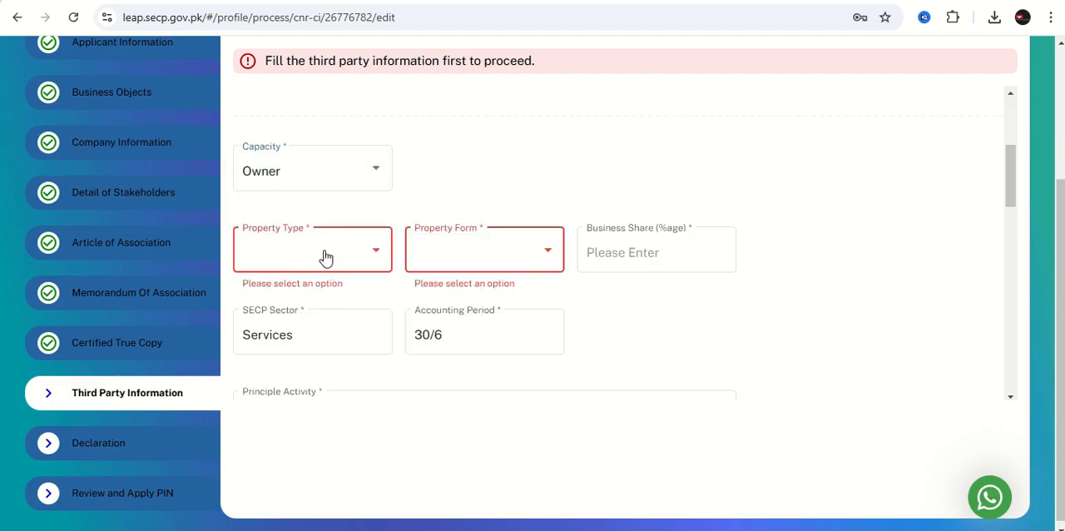
click(363, 256)
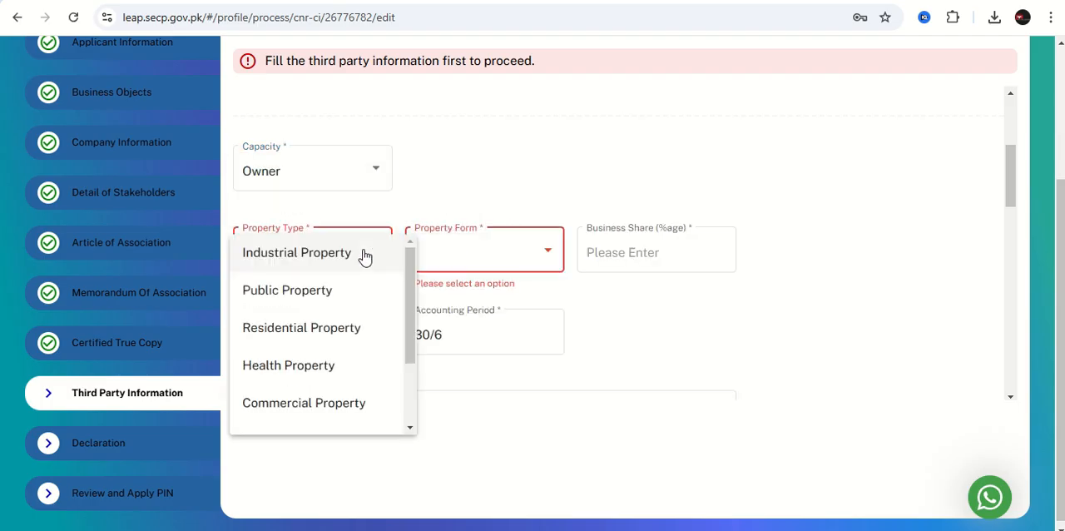
click(306, 334)
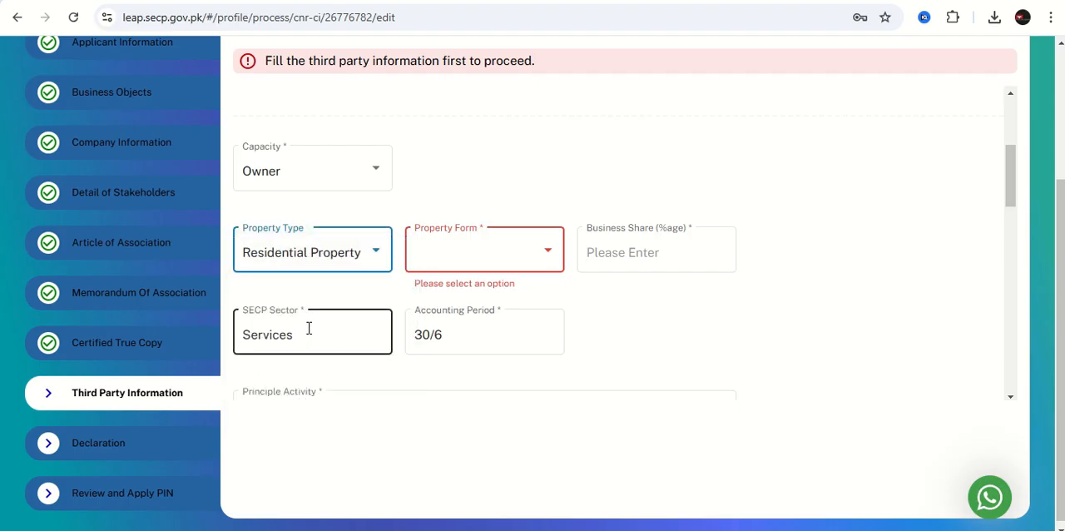
Set the property form to House and the business share to 50 percent.
click(539, 261)
scroll(481, 322, down, 1)
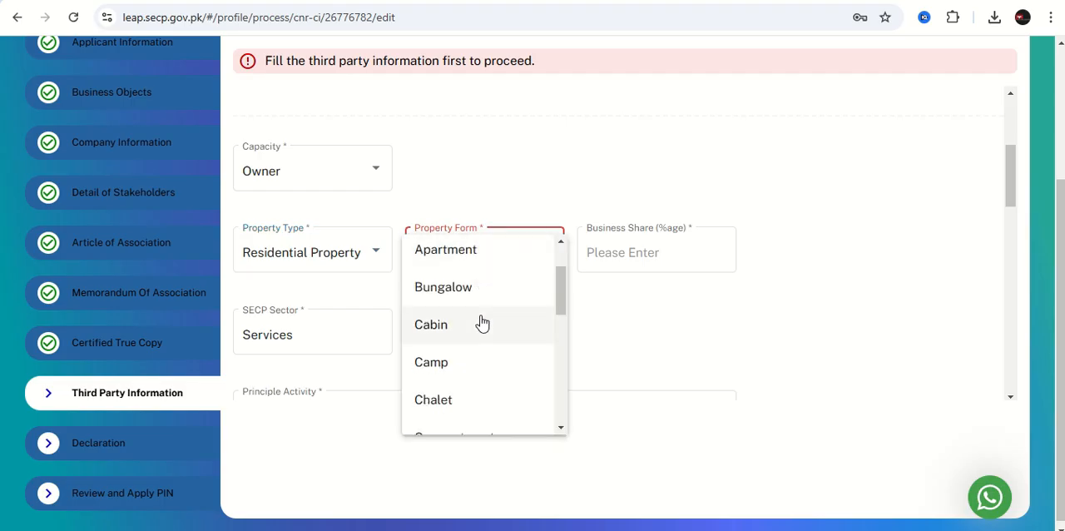
scroll(481, 324, down, 5)
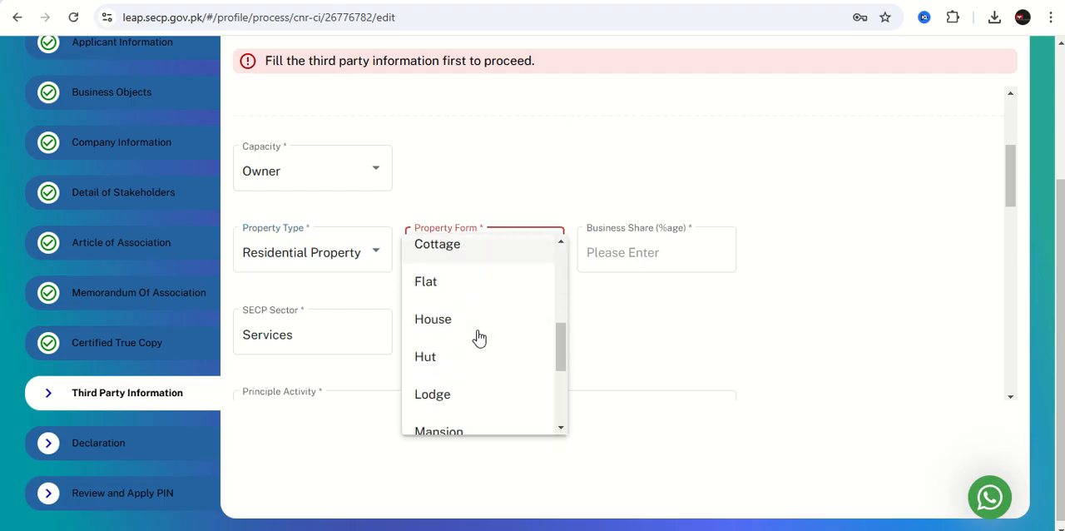
click(454, 333)
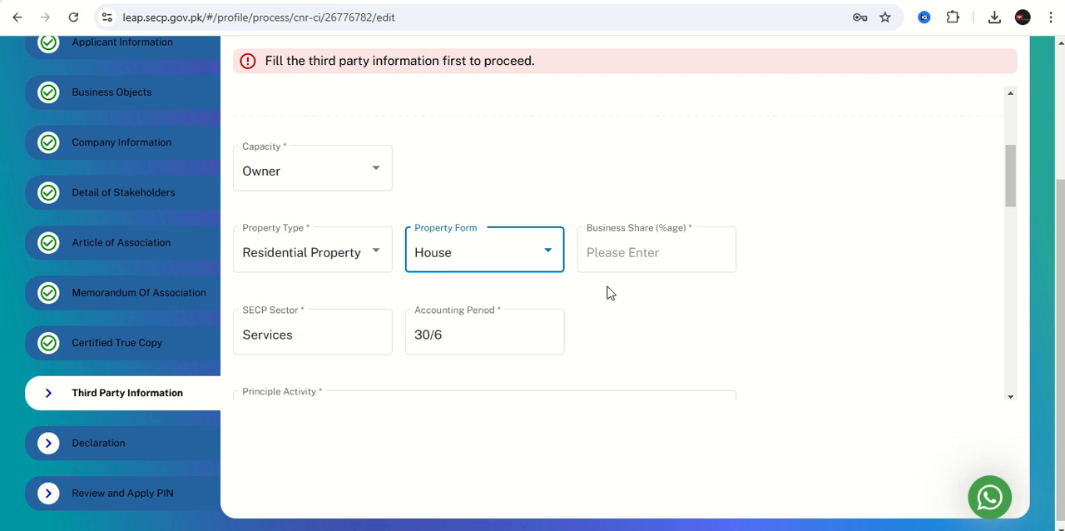
click(616, 254)
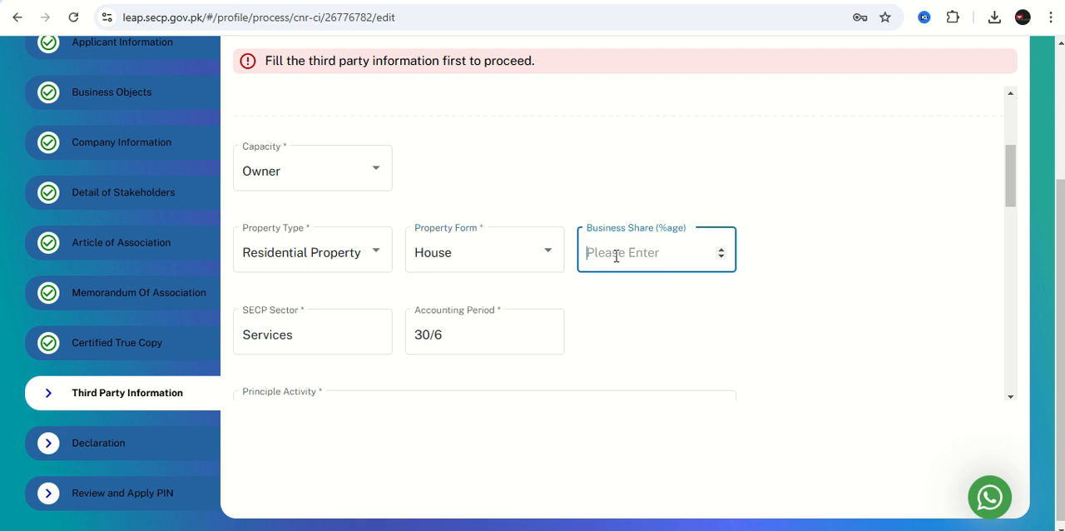
text(50)
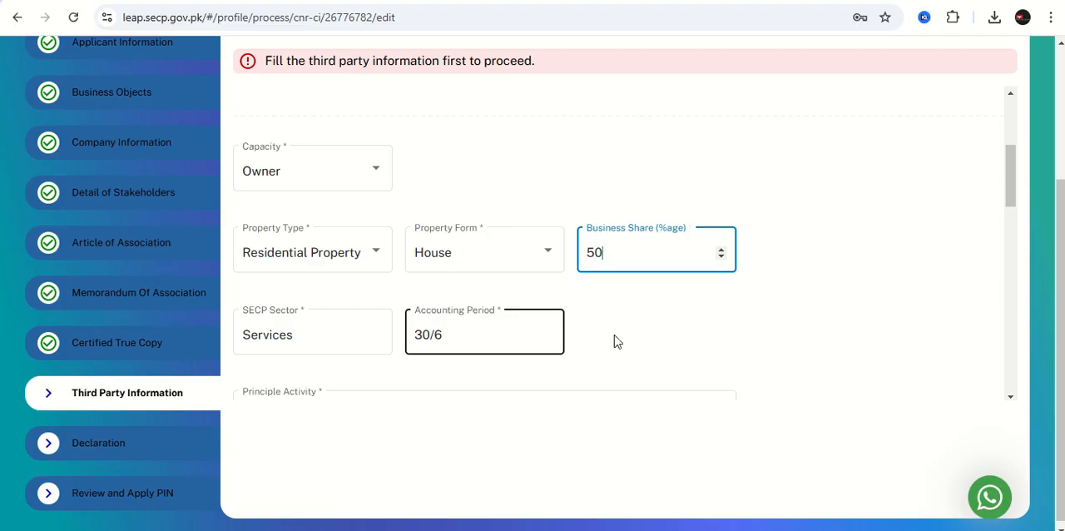
Choose Other service activities/SERVICES/SERVICES as the company's principle activity.
scroll(269, 266, down, 2)
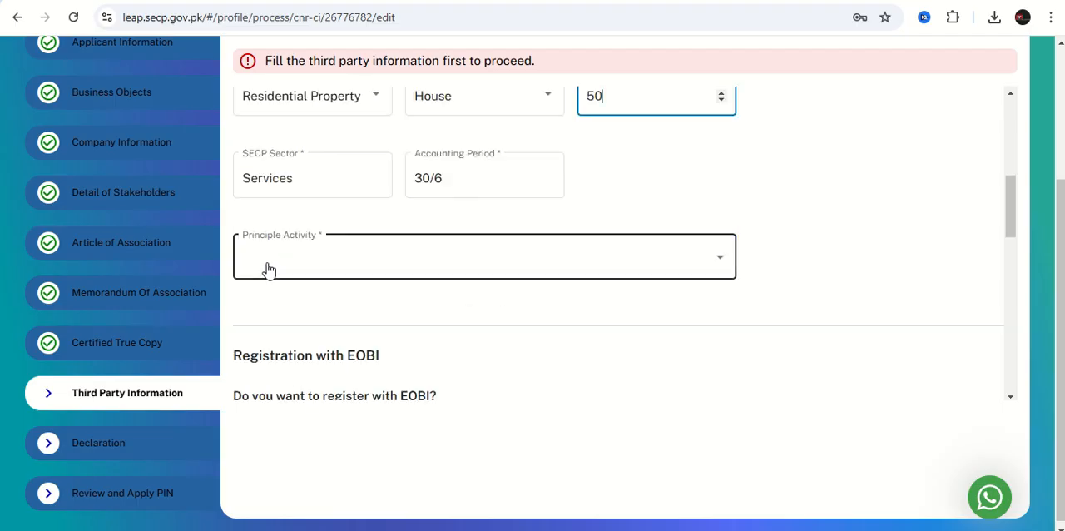
click(381, 274)
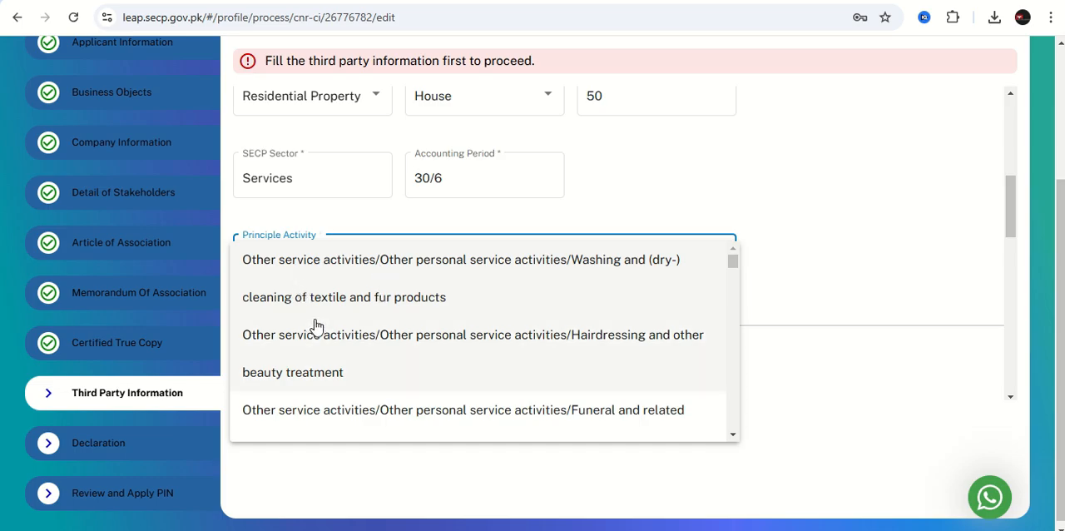
scroll(314, 327, down, 2)
scroll(314, 327, down, 2)
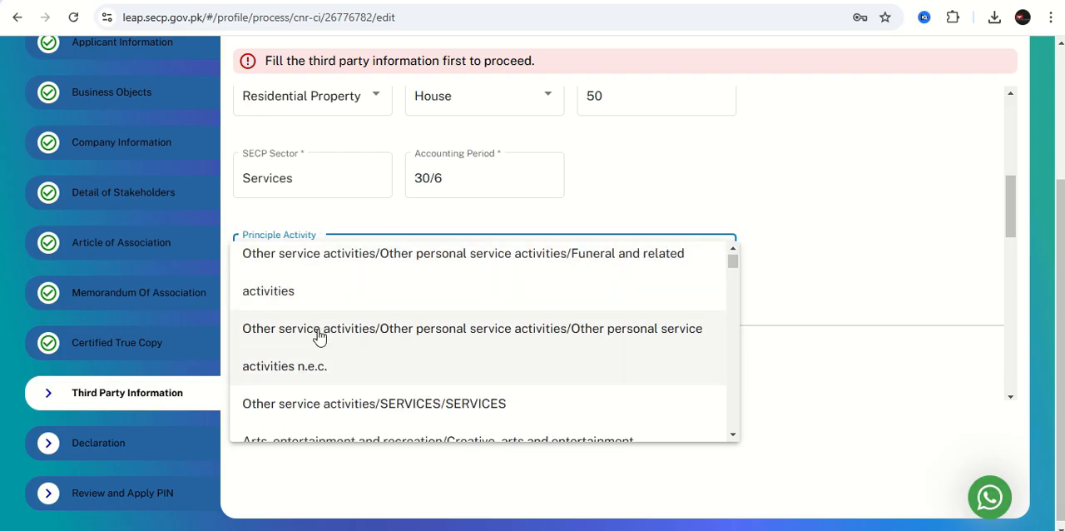
scroll(319, 335, down, 2)
click(319, 332)
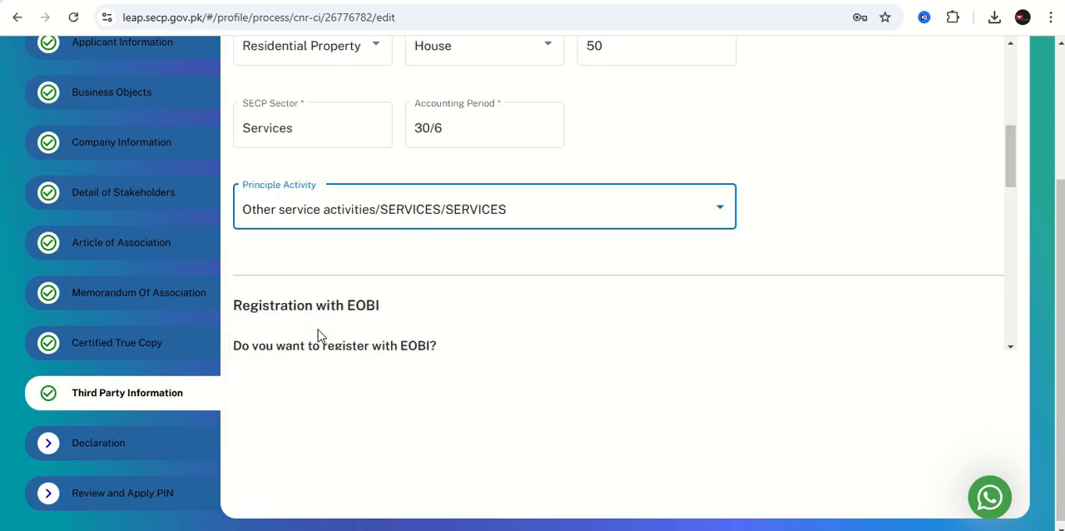
Keep NO for the EOBI and provincial body registrations and proceed to the Declaration section.
scroll(317, 329, down, 1)
scroll(314, 243, down, 2)
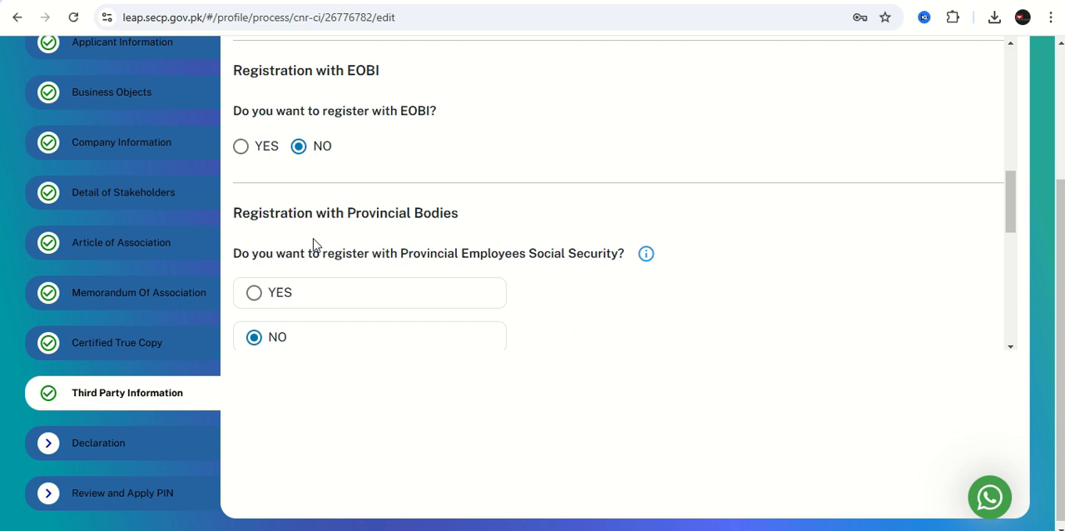
scroll(313, 243, down, 1)
scroll(313, 243, down, 4)
scroll(314, 242, down, 2)
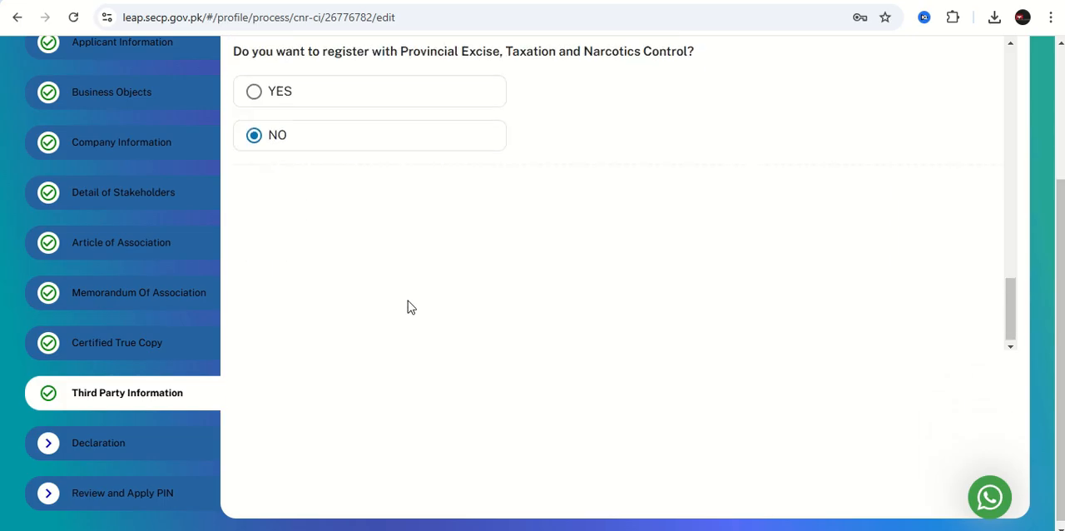
scroll(951, 188, up, 3)
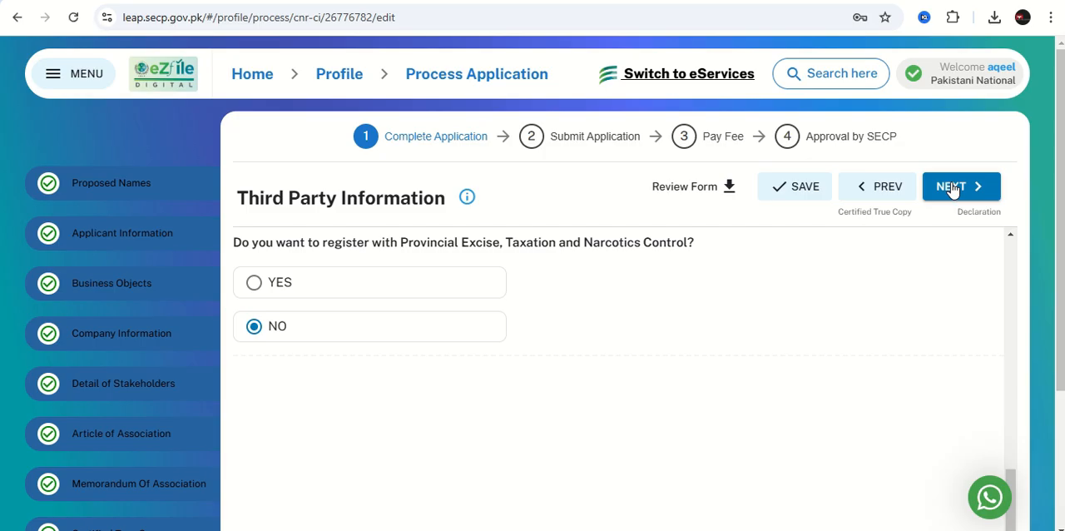
click(950, 188)
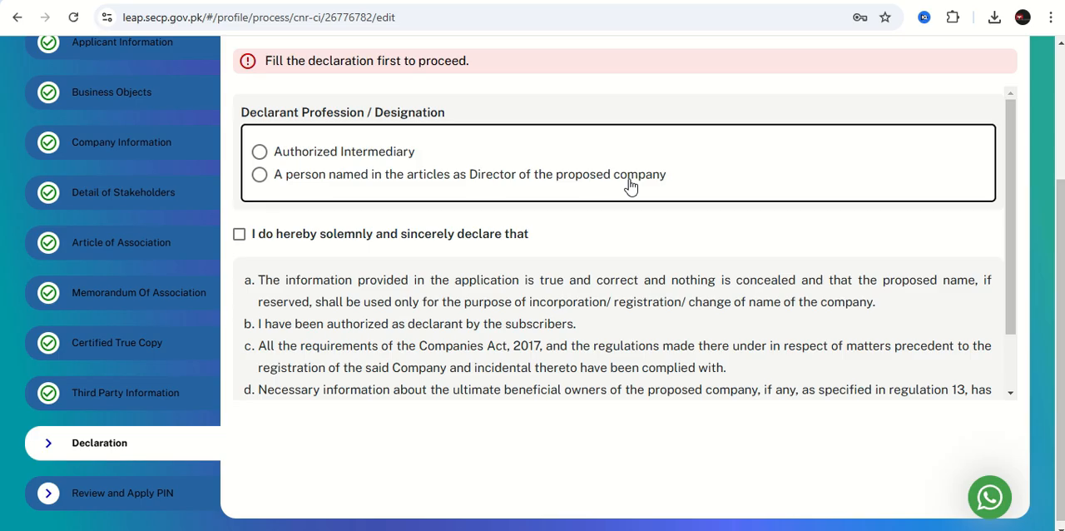
Set the declarant designation to a director named in the articles, and add and notify a director as declarant.
click(263, 179)
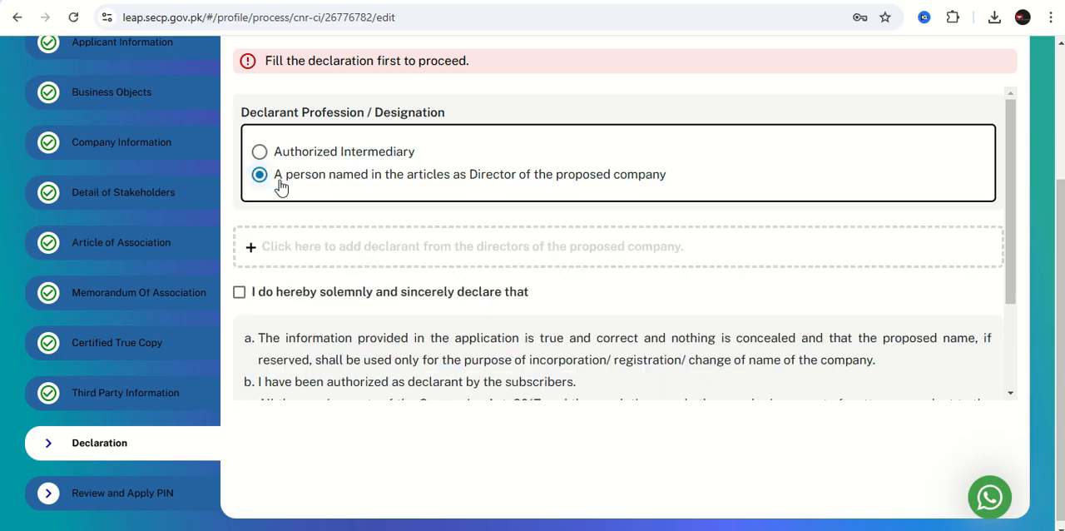
click(255, 247)
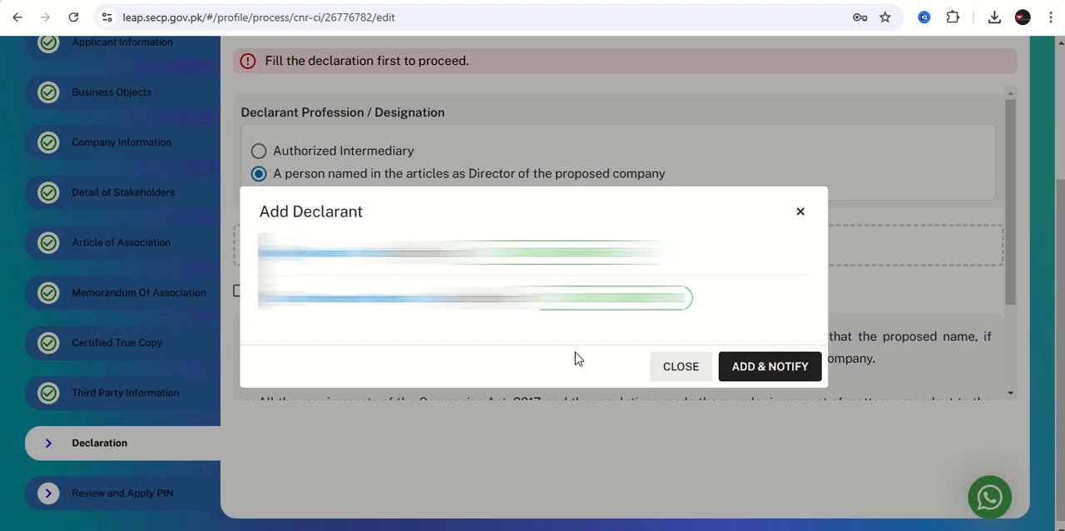
click(768, 371)
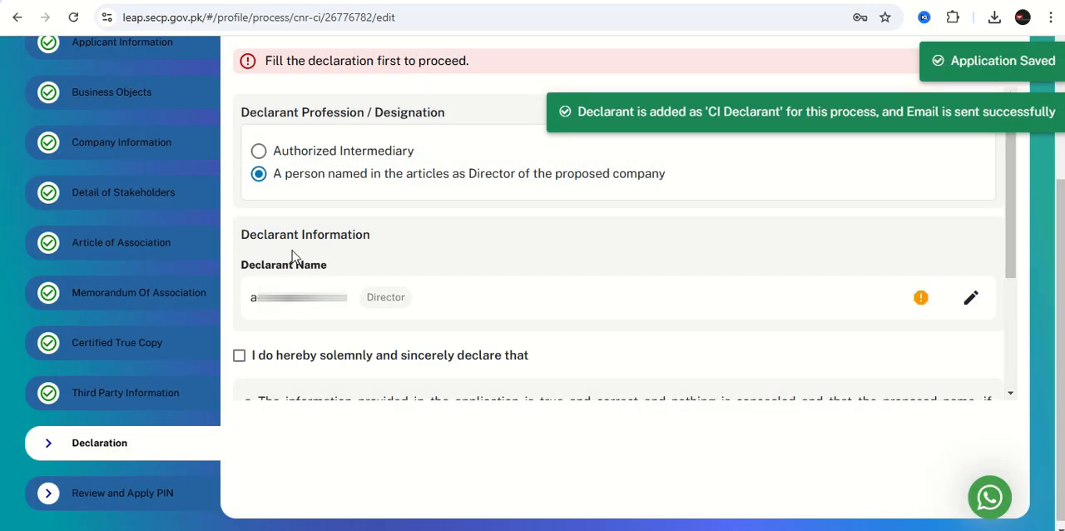
Accept the solemn declaration and proceed to the Review and Apply PIN section.
scroll(353, 315, down, 3)
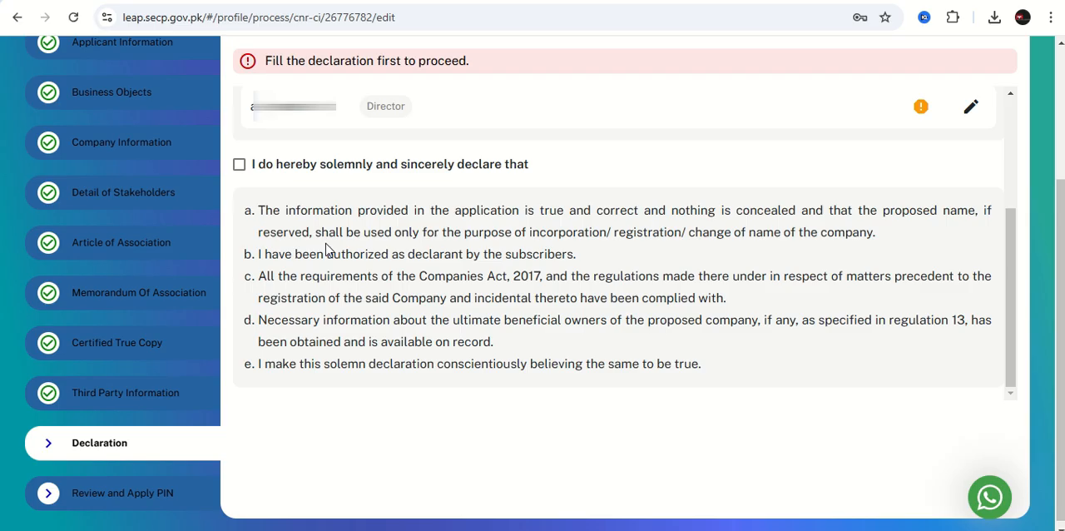
click(240, 167)
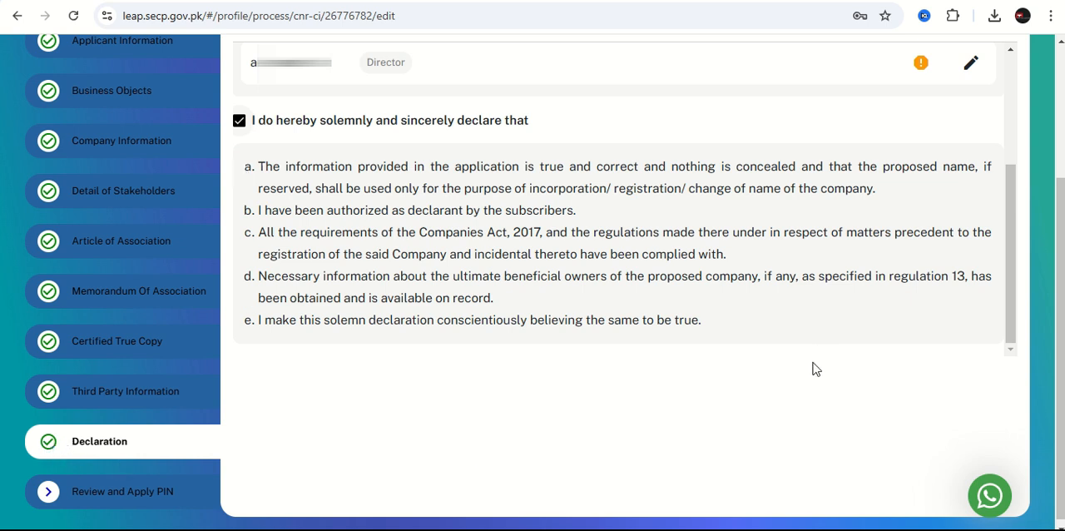
scroll(917, 421, up, 5)
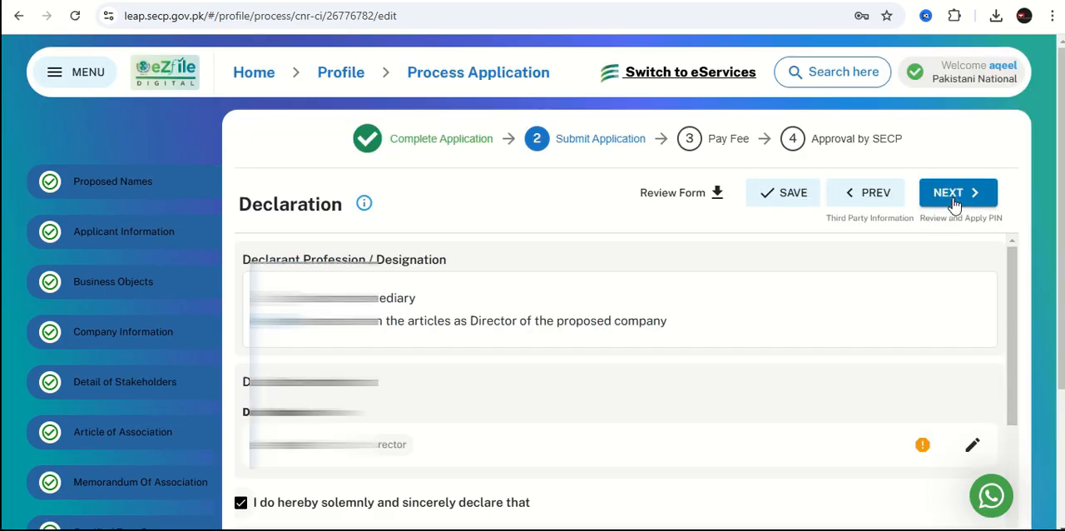
click(954, 200)
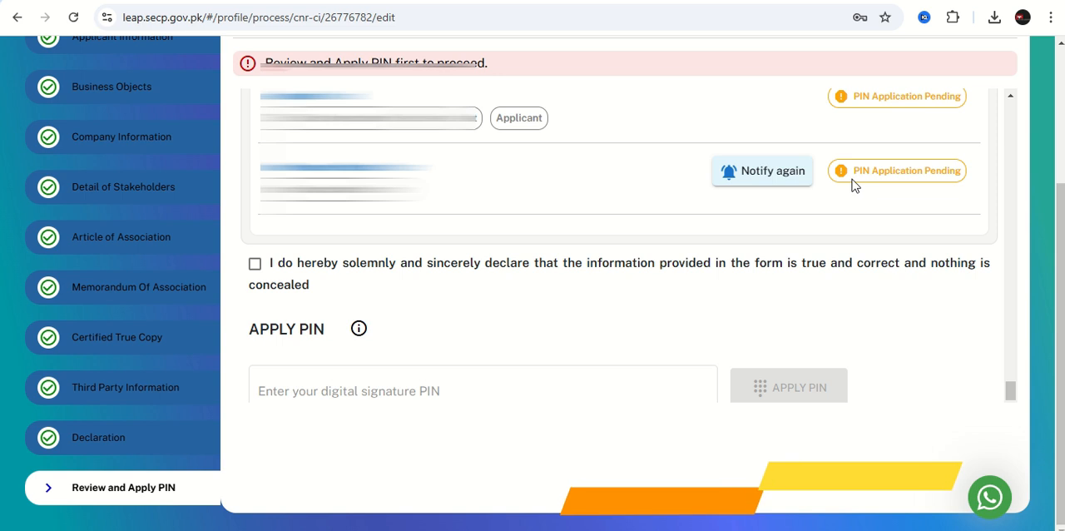
Declare the form information true and correct and apply the applicant's digital signature PIN.
click(255, 266)
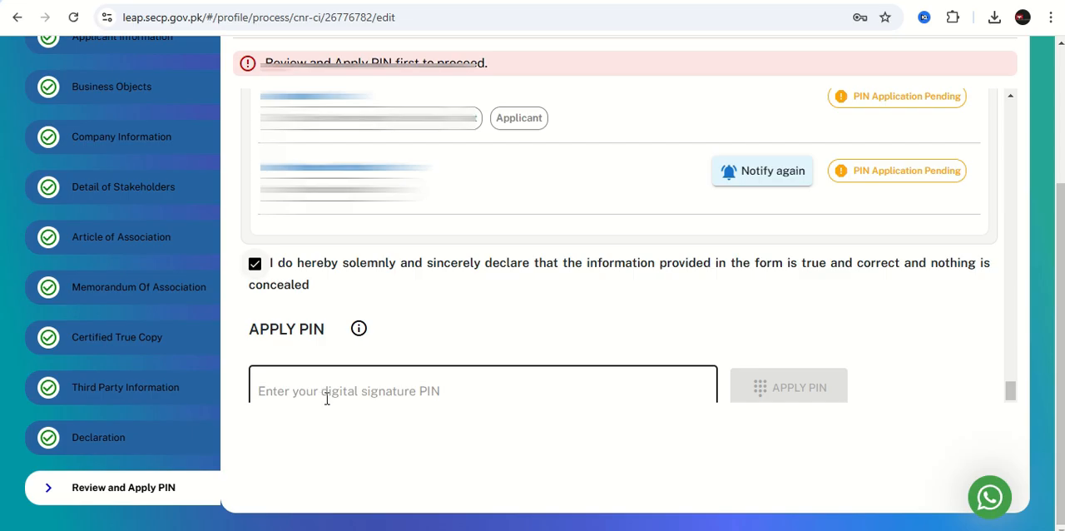
click(326, 396)
text(****)
click(792, 394)
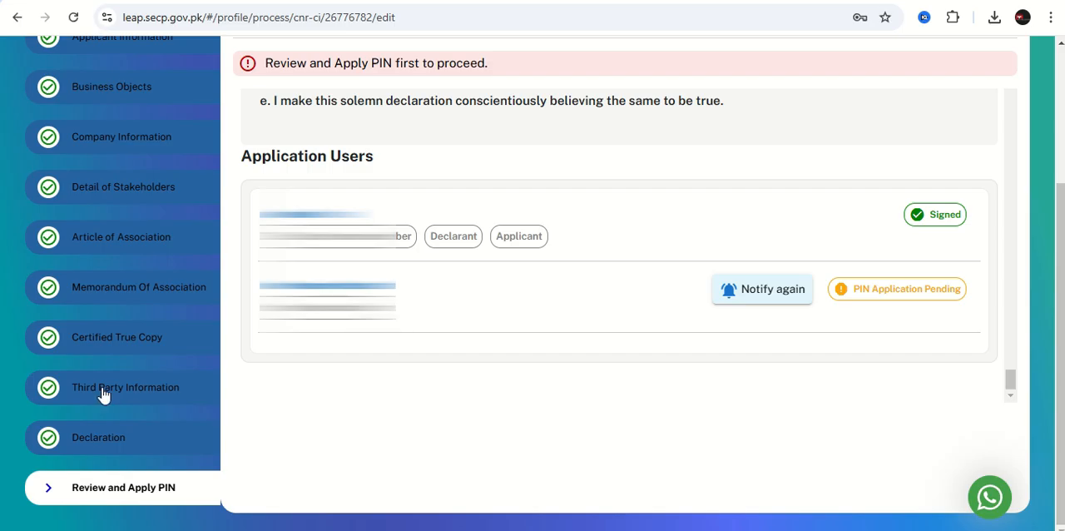
Sign out of the applicant's account.
scroll(102, 395, up, 3)
click(55, 80)
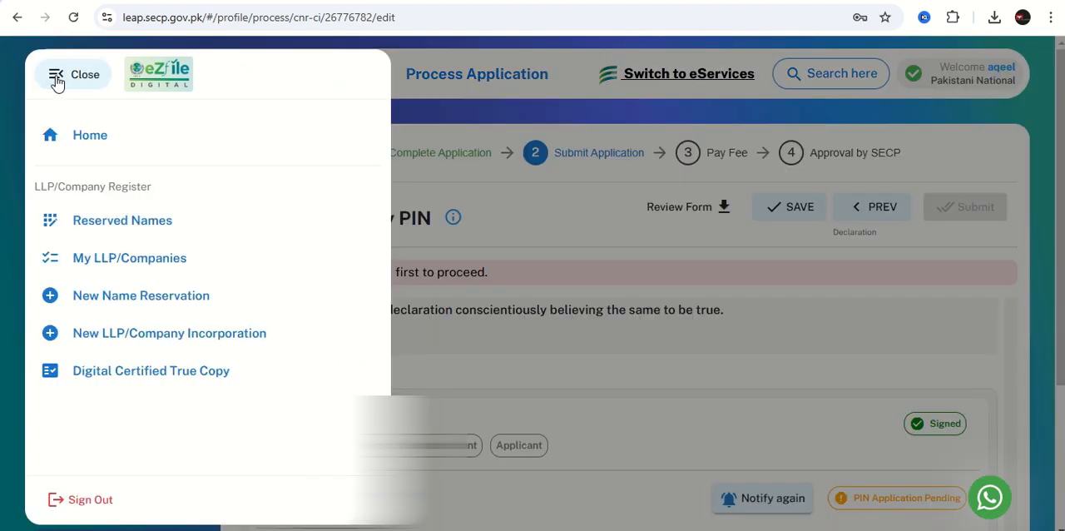
click(88, 500)
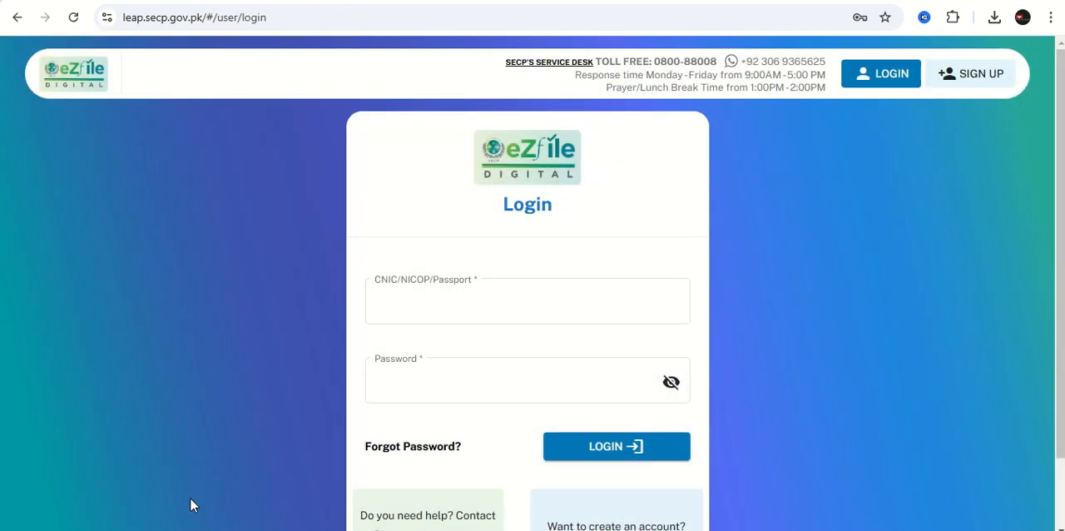
Log in with the second stakeholder's CNIC and password, and open the pending ABCXYZ draft application for editing.
click(435, 312)
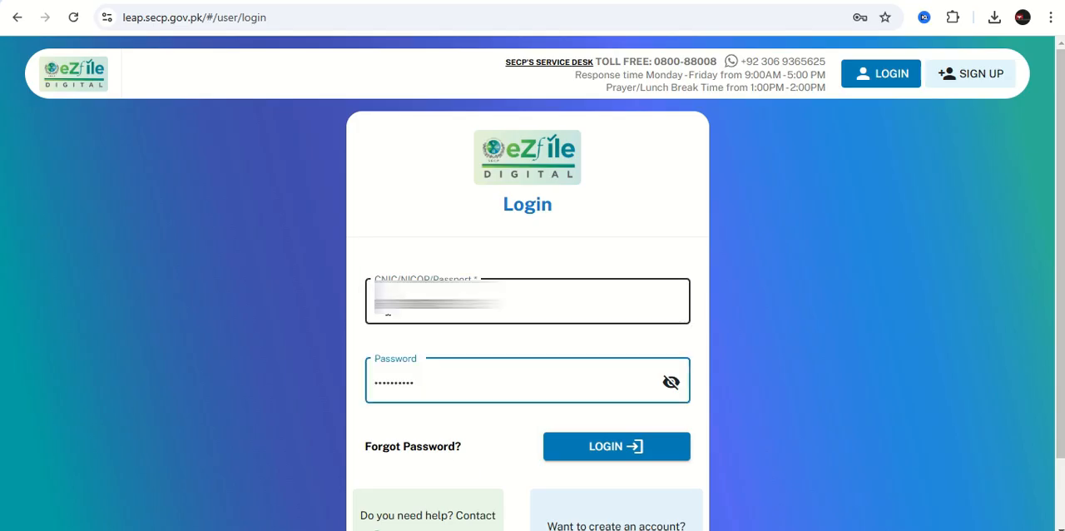
click(608, 449)
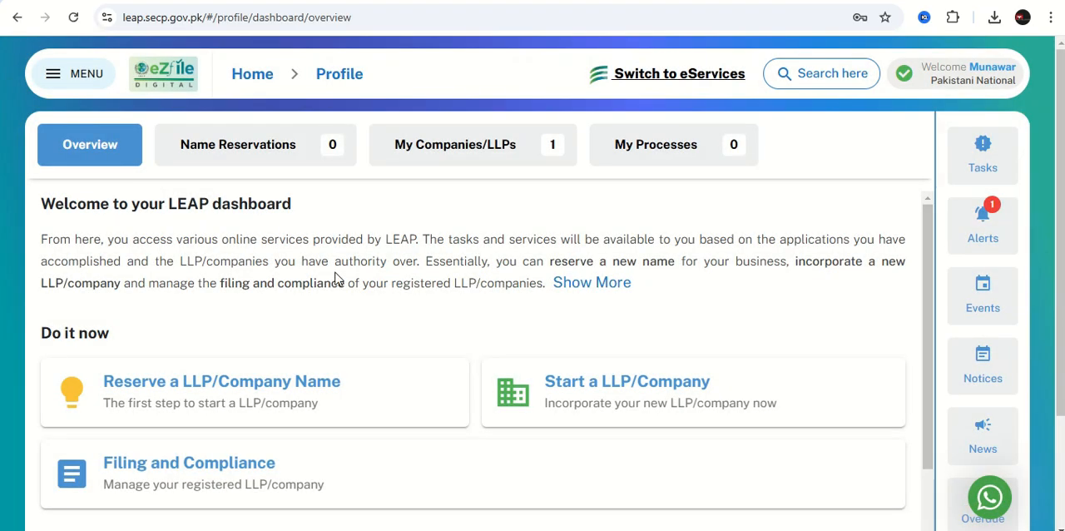
scroll(201, 321, down, 5)
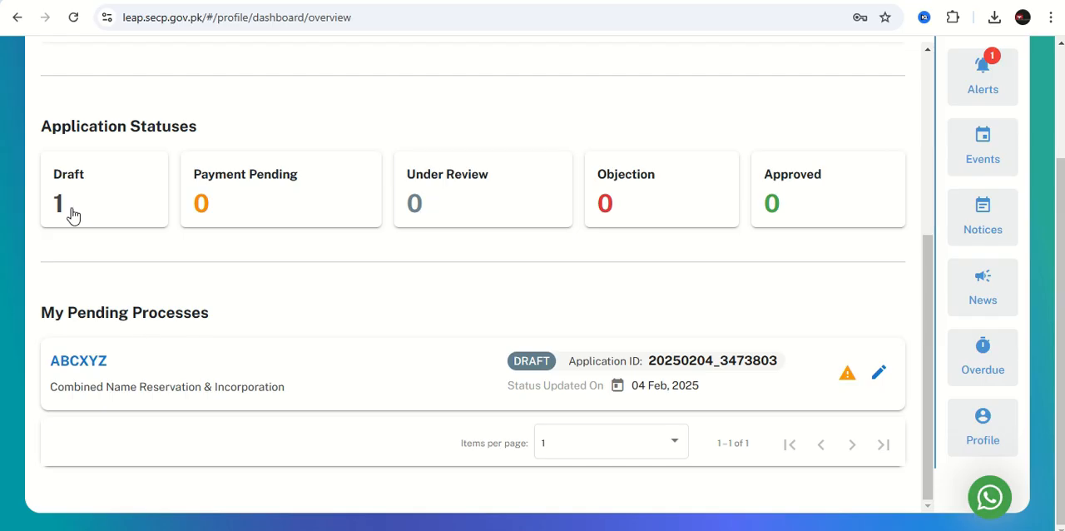
click(883, 379)
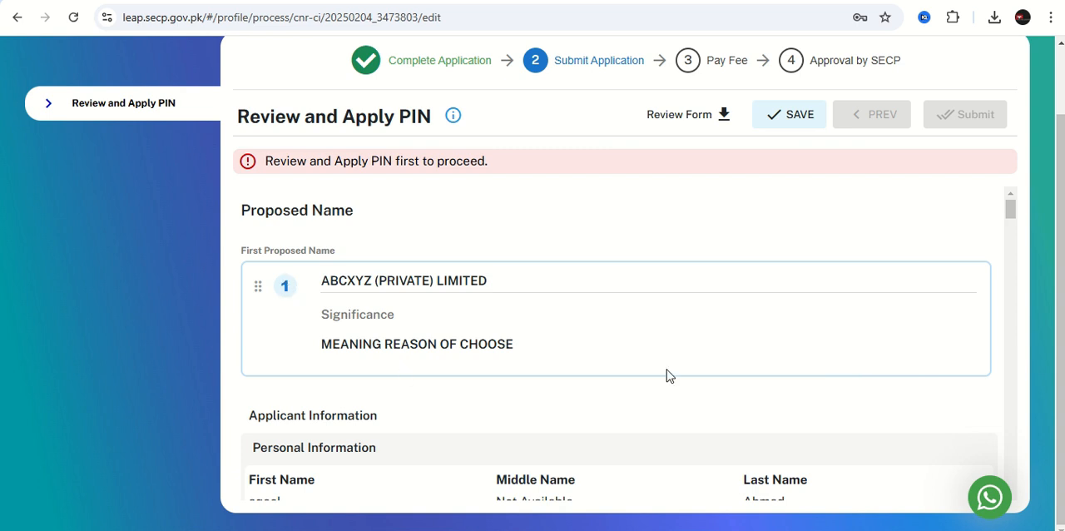
Declare the form information true and correct and apply the second stakeholder's digital signature PIN.
scroll(773, 255, down, 10)
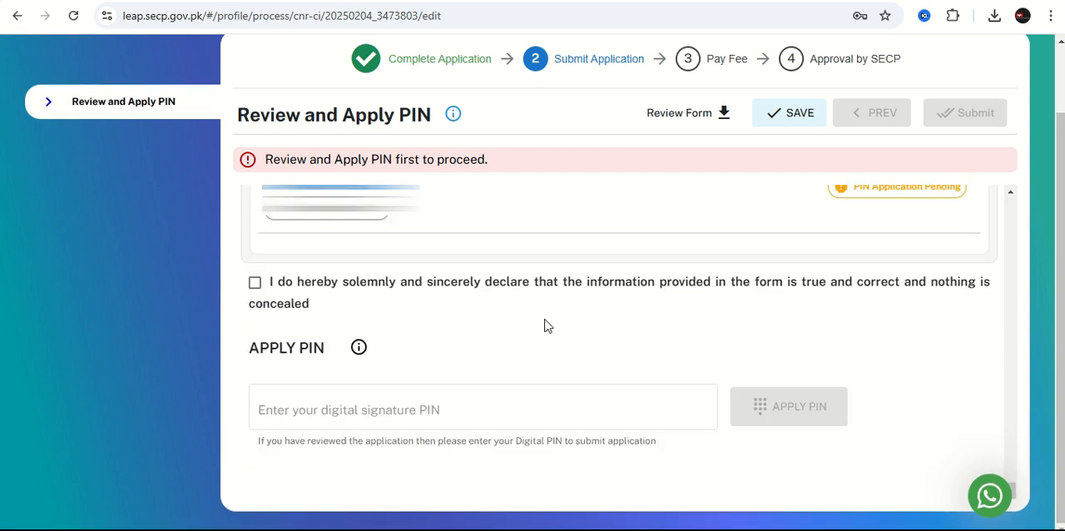
click(254, 289)
click(308, 408)
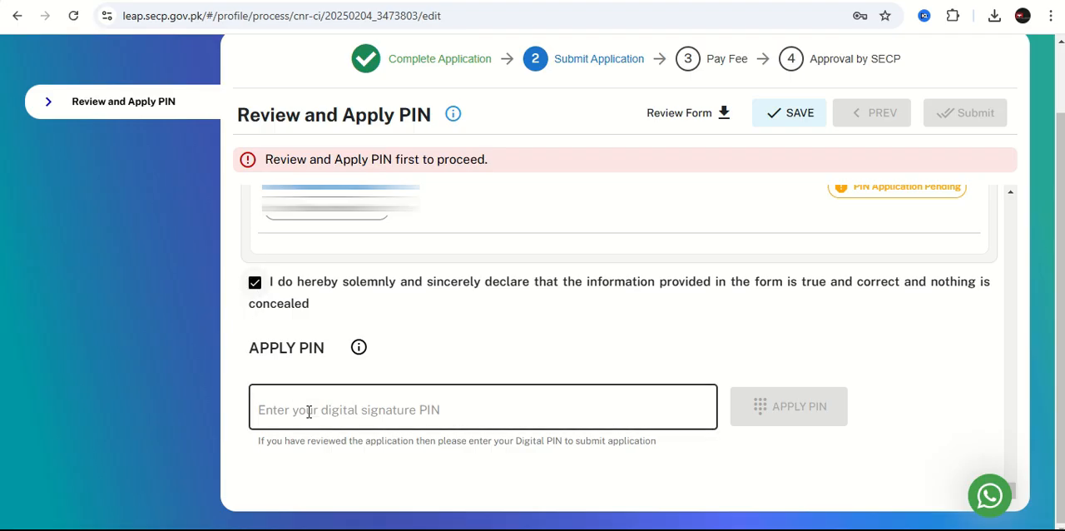
text(••••)
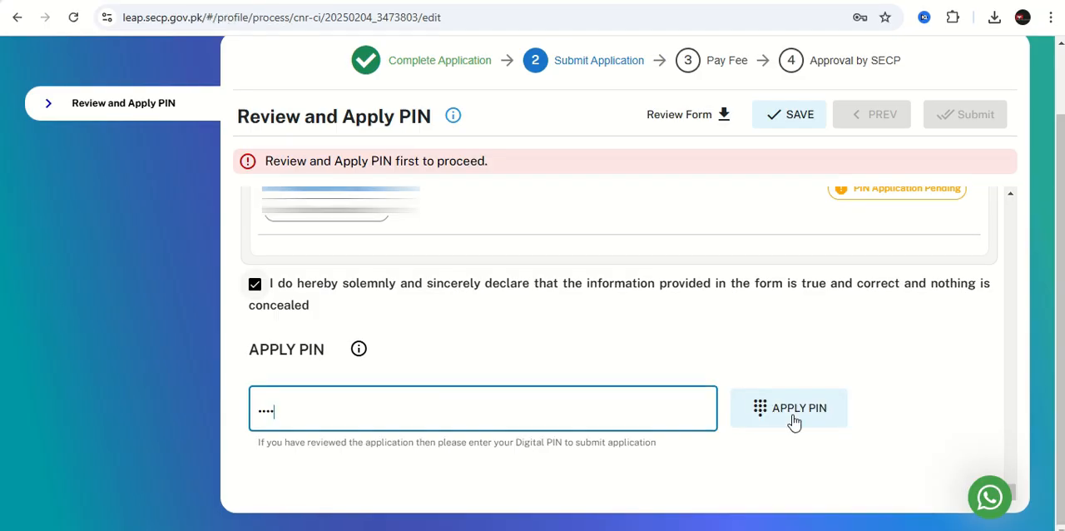
click(795, 416)
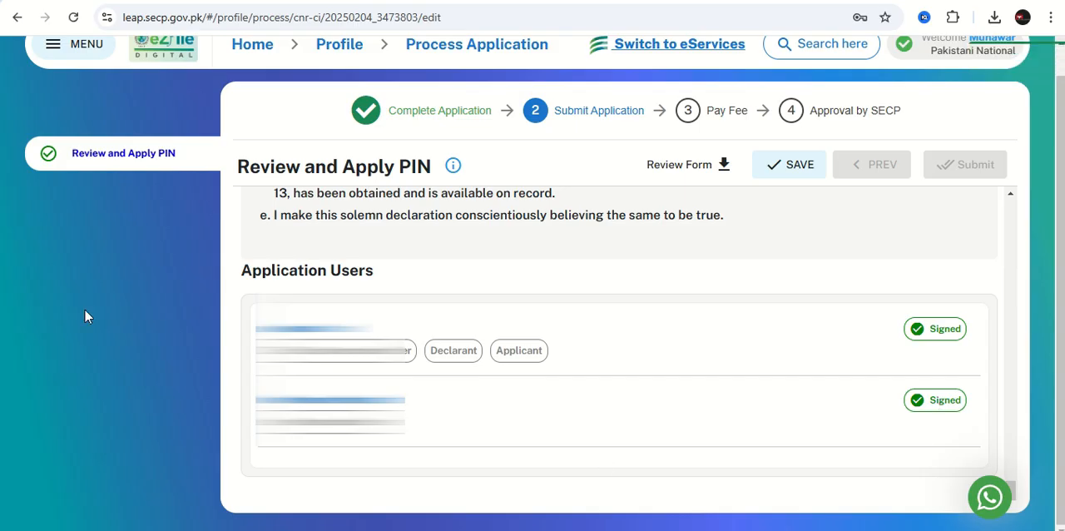
Sign out of the second stakeholder's account and reopen the ABCXYZ draft application from the applicant's account.
click(74, 52)
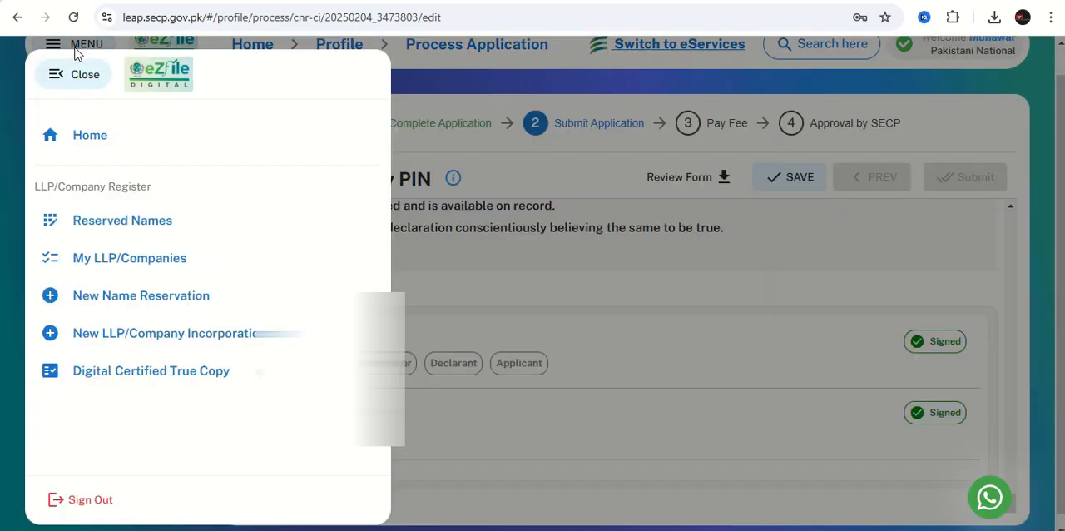
click(75, 501)
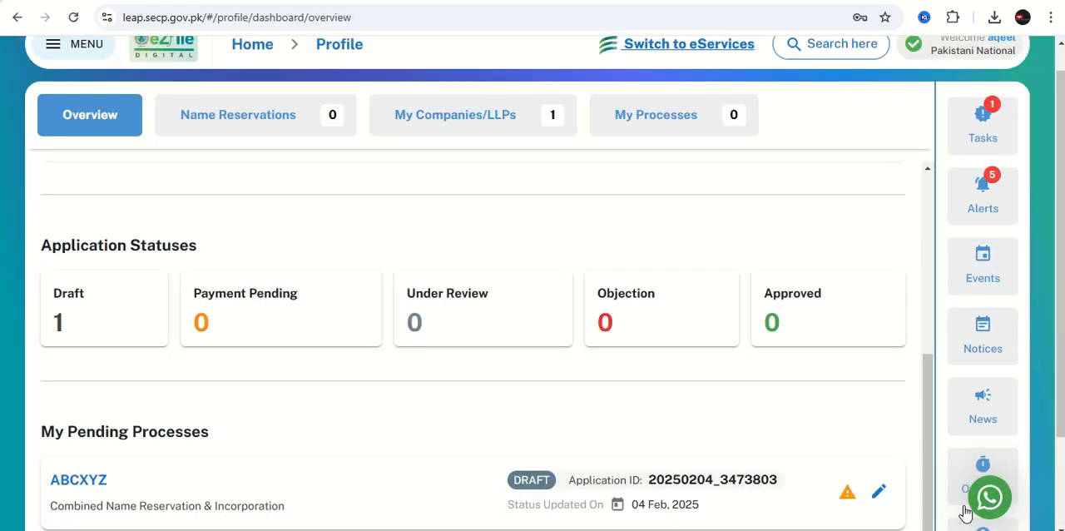
click(879, 492)
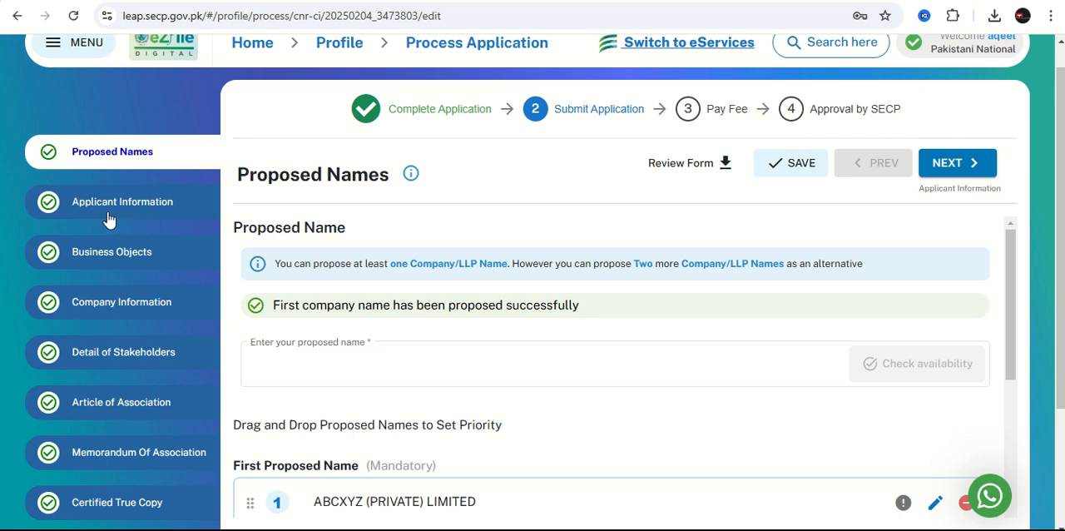
Go to the application's Review and Apply PIN section and submit the fully signed application.
scroll(129, 360, down, 2)
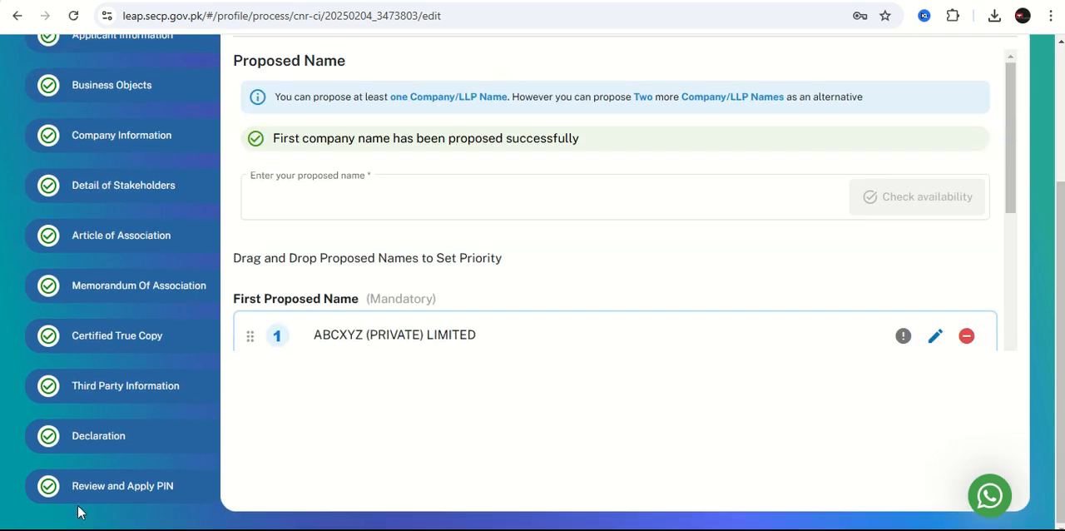
click(107, 486)
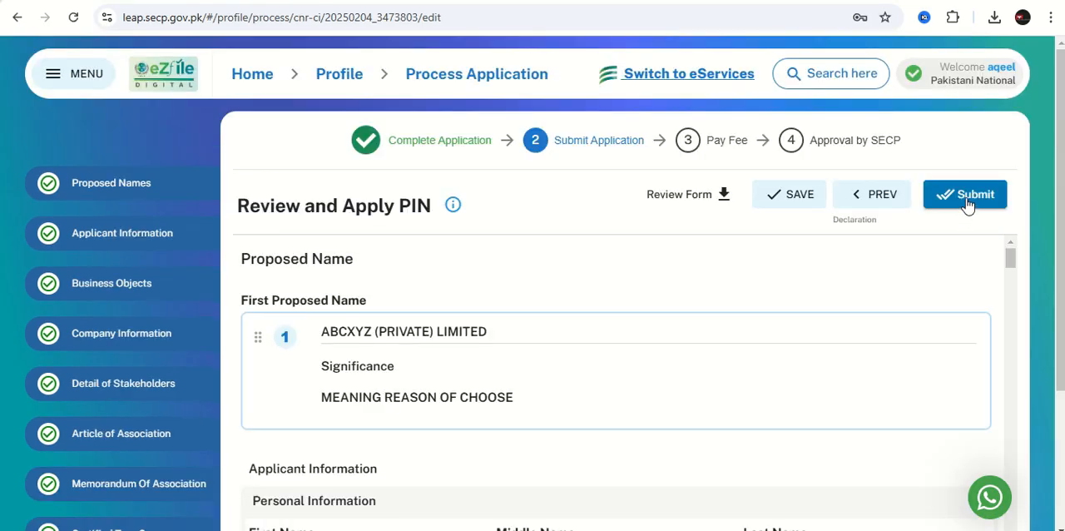
click(966, 200)
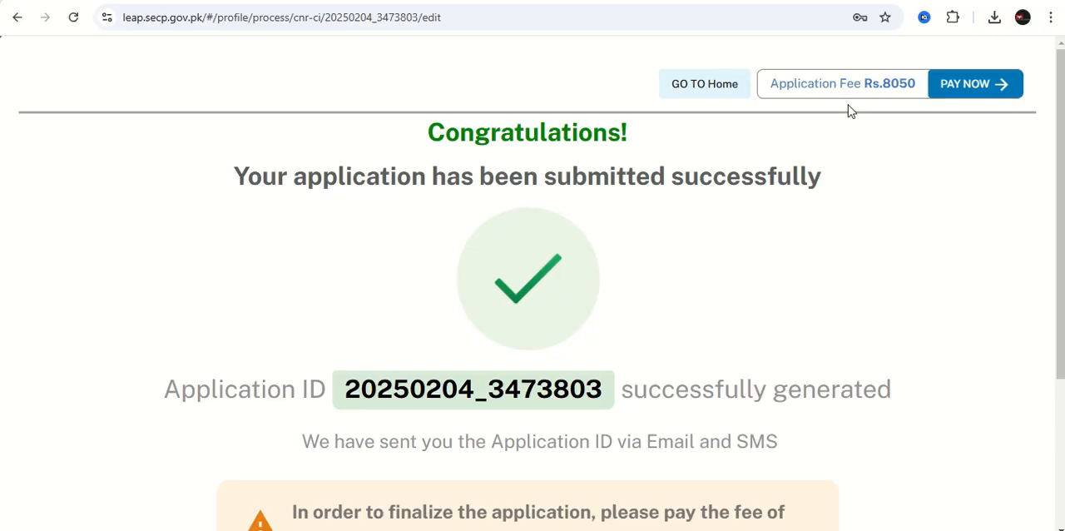
Proceed to the application fee payment, choose 1 Bill as the payment method and generate the challan.
drag(883, 89, 916, 83)
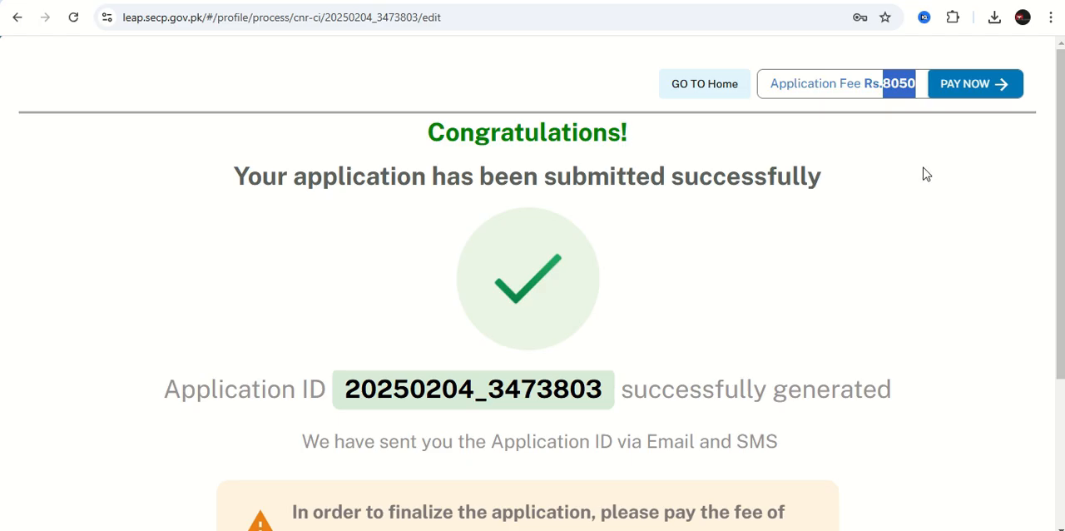
click(965, 83)
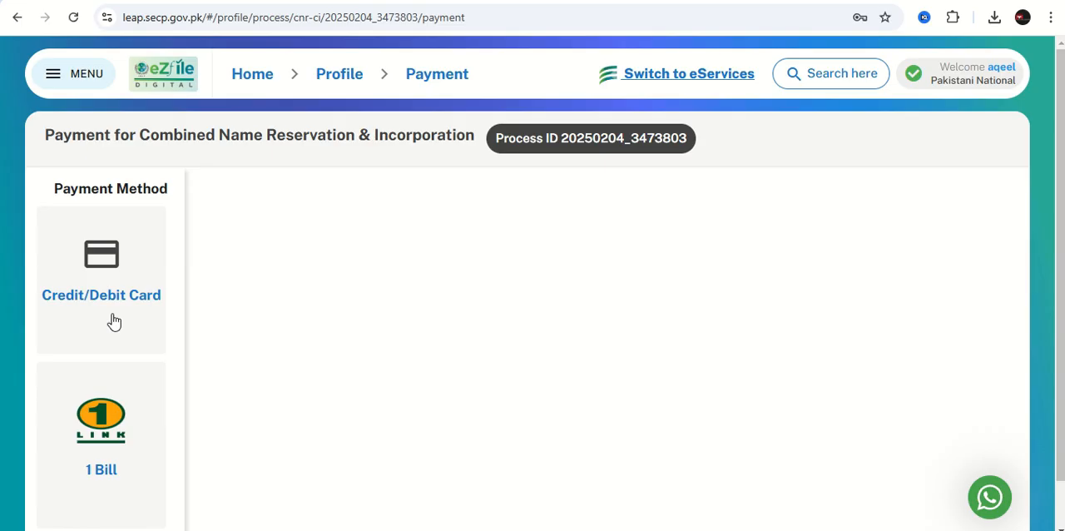
click(111, 465)
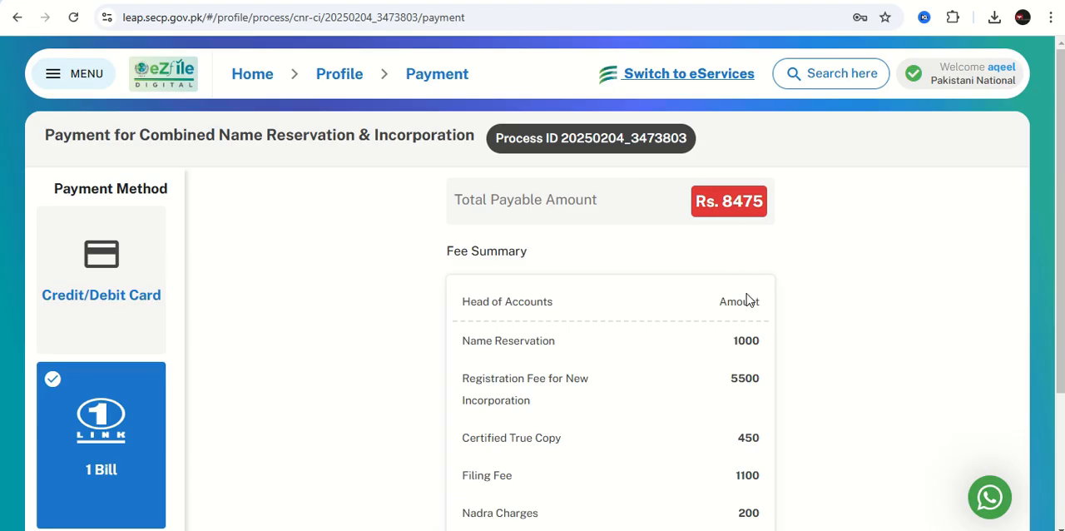
scroll(736, 306, down, 1)
scroll(703, 342, down, 2)
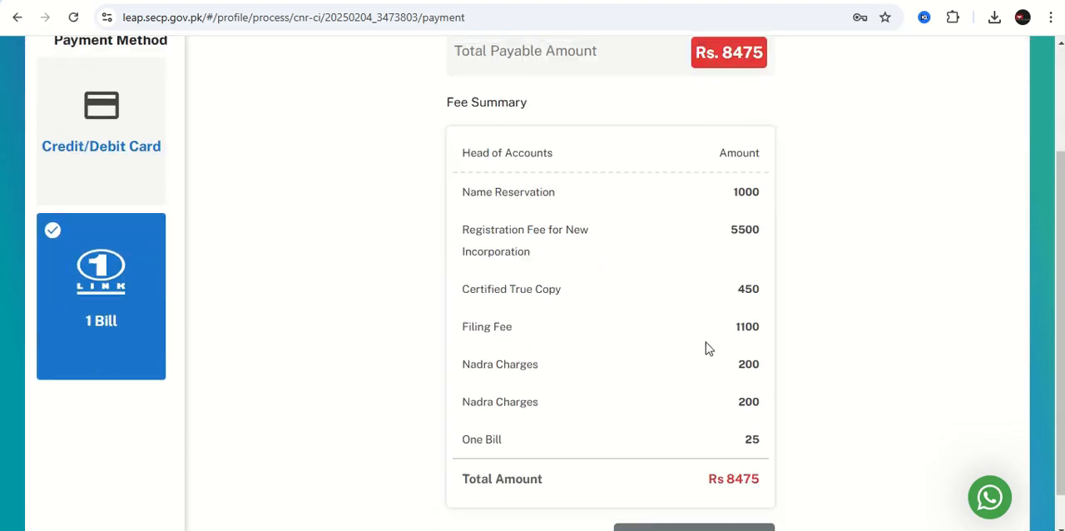
click(697, 502)
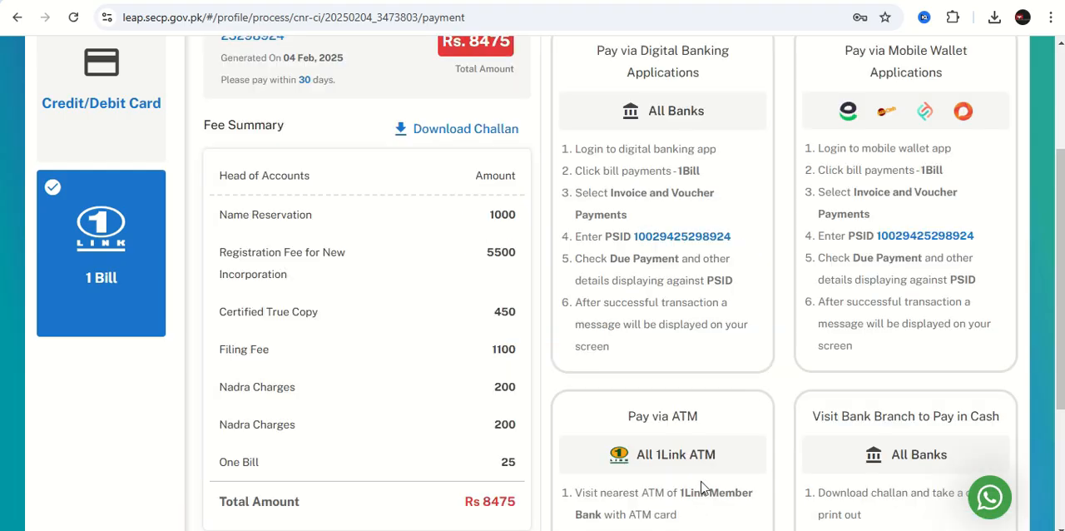
scroll(398, 300, up, 1)
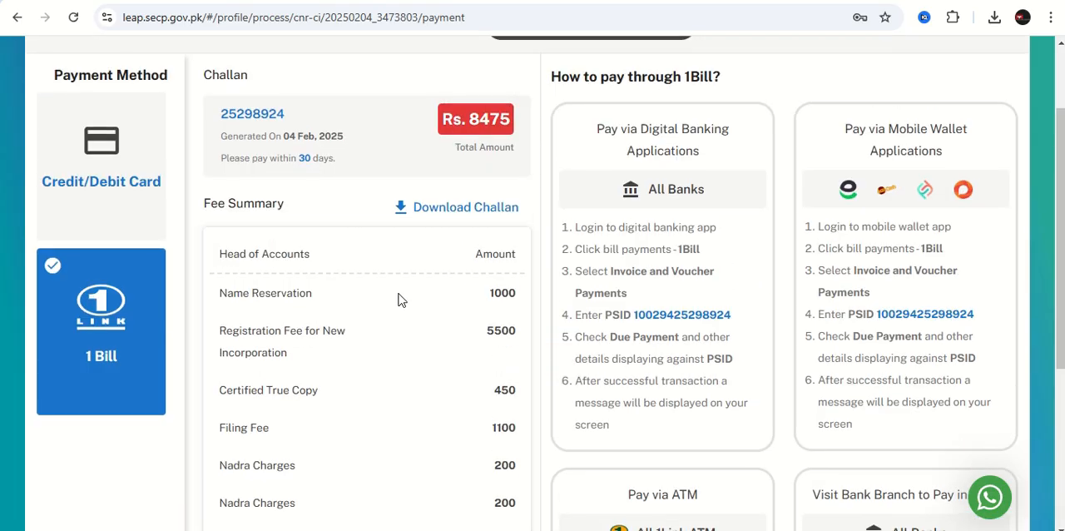
scroll(405, 299, up, 1)
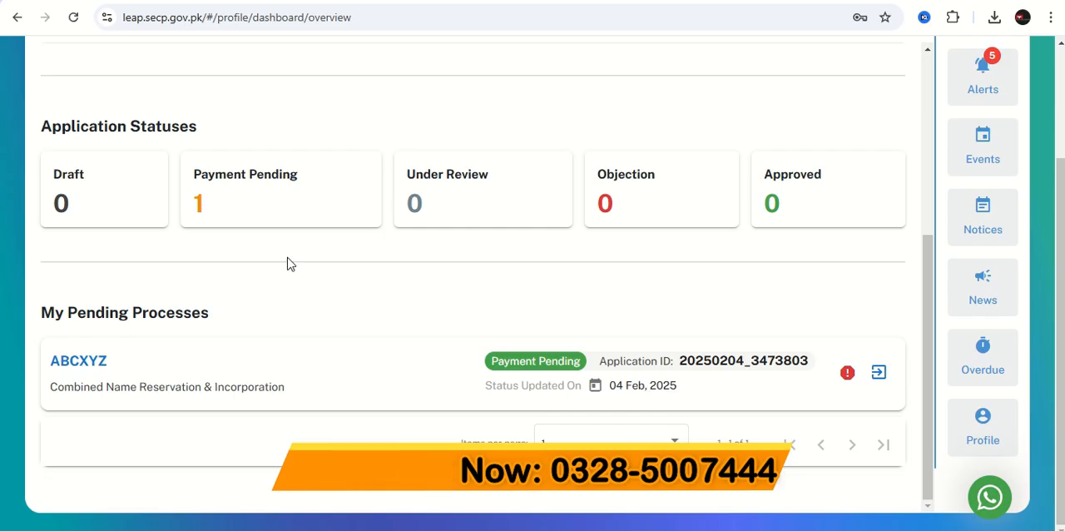
scroll(616, 412, up, 10)
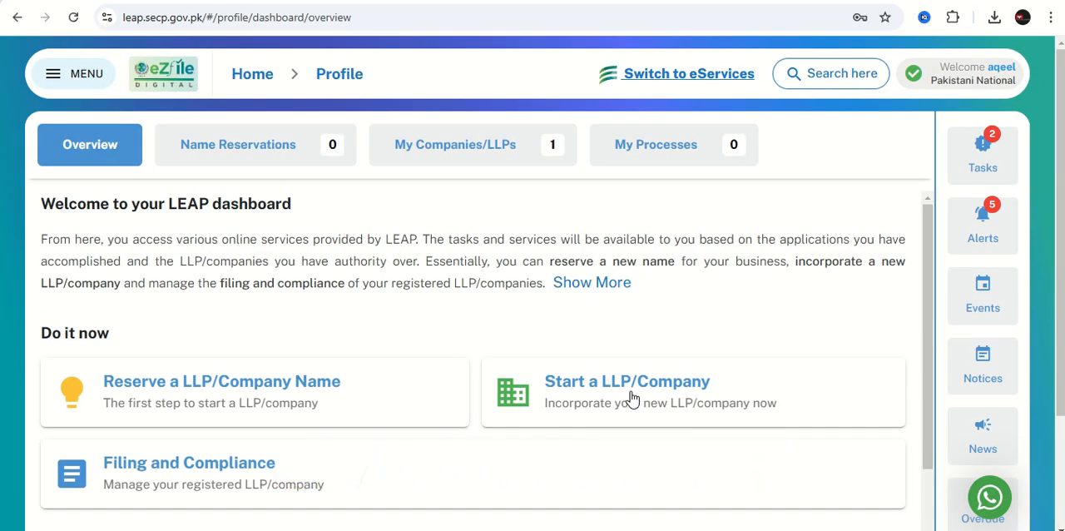